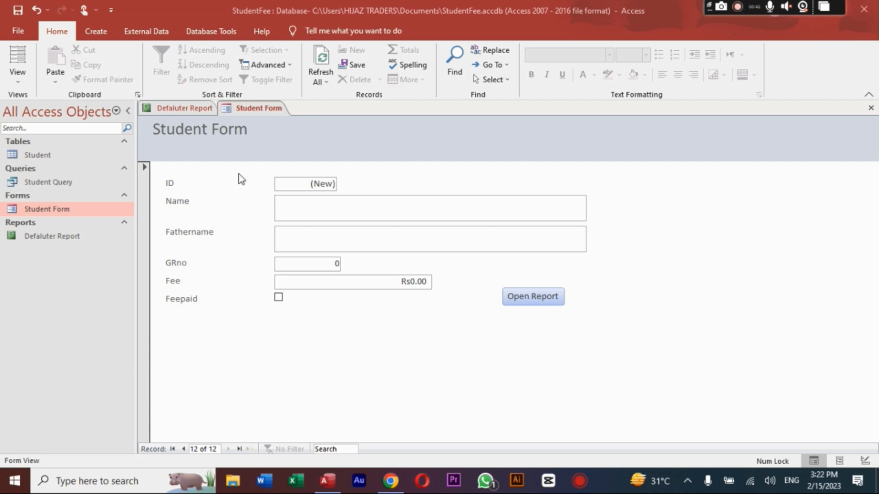
Close the open Defaluter Report and the Student Form.
{"action": "right_click", "coordinate": [181, 105]}
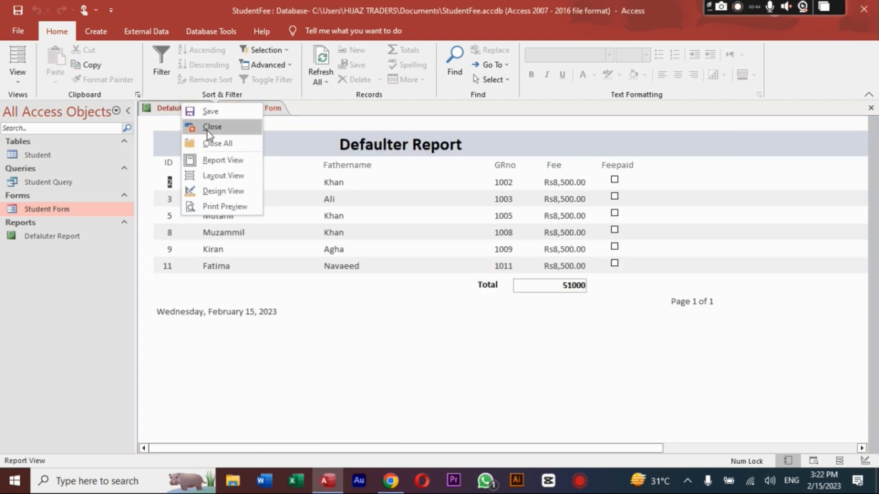
{"action": "left_click", "coordinate": [207, 128]}
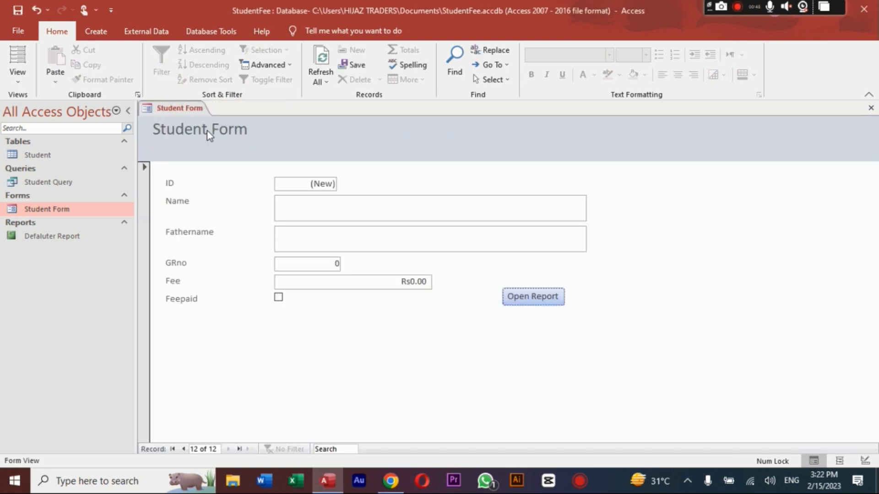
{"action": "right_click", "coordinate": [188, 112]}
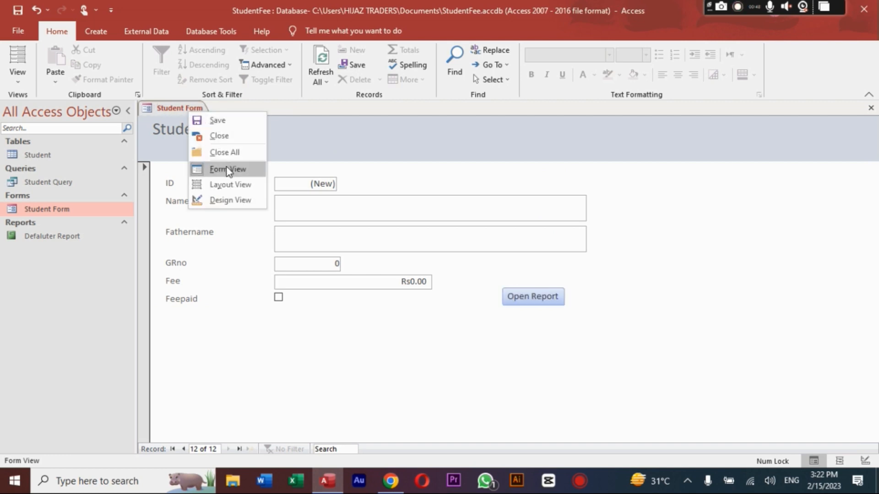
{"action": "left_click", "coordinate": [220, 136]}
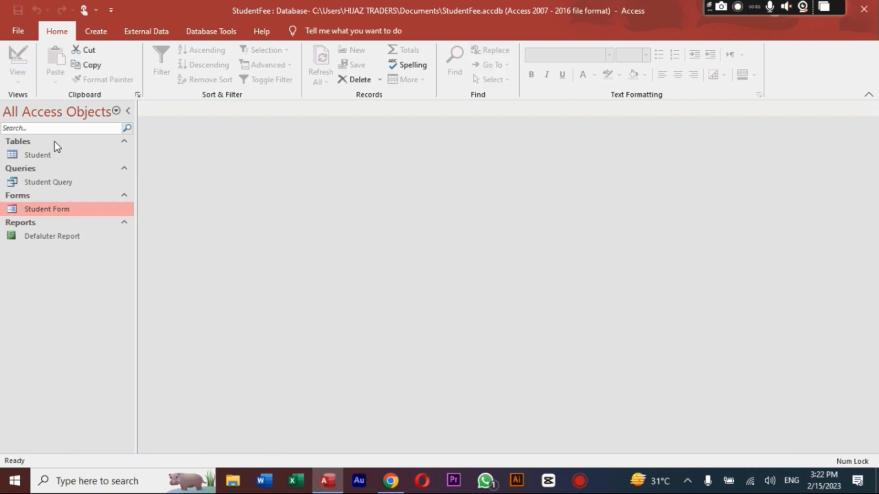
Open the Student table to examine its records and Feepaid values, and close it again.
{"action": "double_click", "coordinate": [48, 153]}
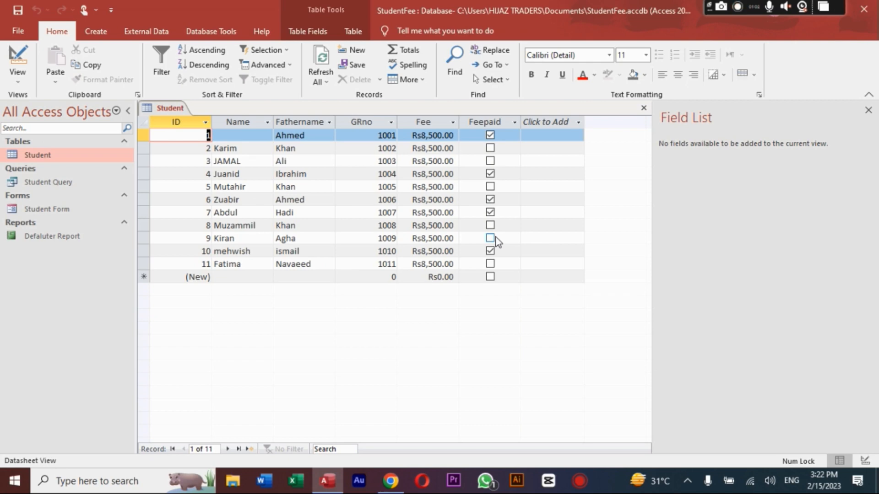
{"action": "right_click", "coordinate": [178, 114]}
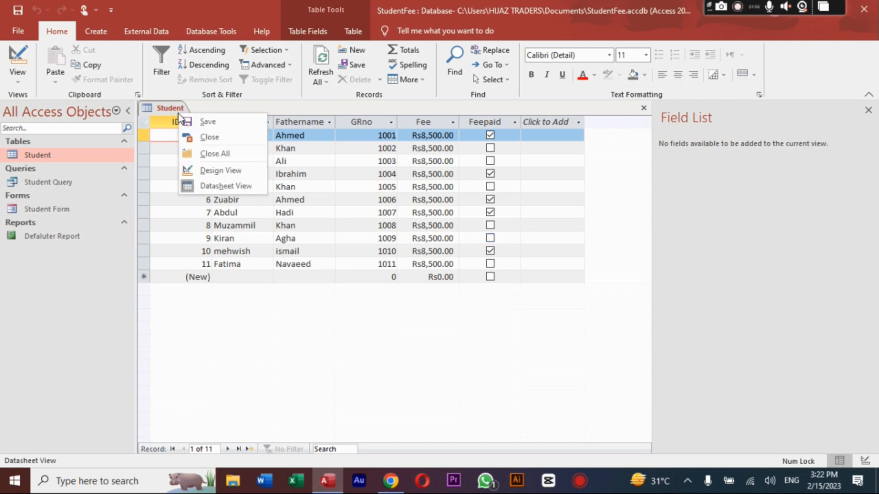
{"action": "left_click", "coordinate": [200, 137]}
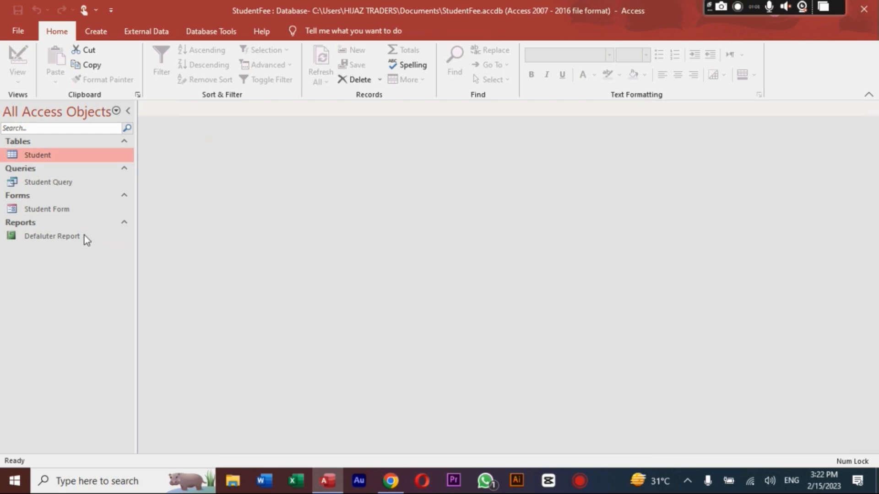
Open the Student Form, view the Defaluter Report from its Open Report command, and close the report.
{"action": "double_click", "coordinate": [70, 209]}
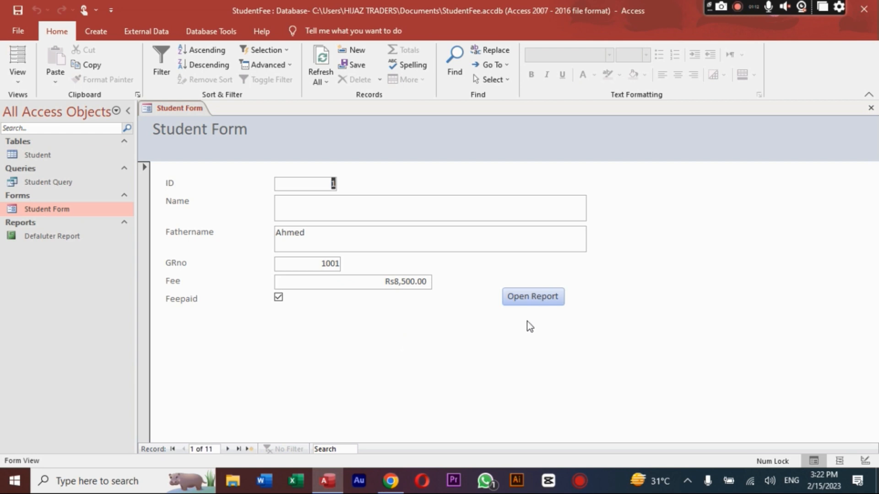
{"action": "left_click", "coordinate": [539, 296]}
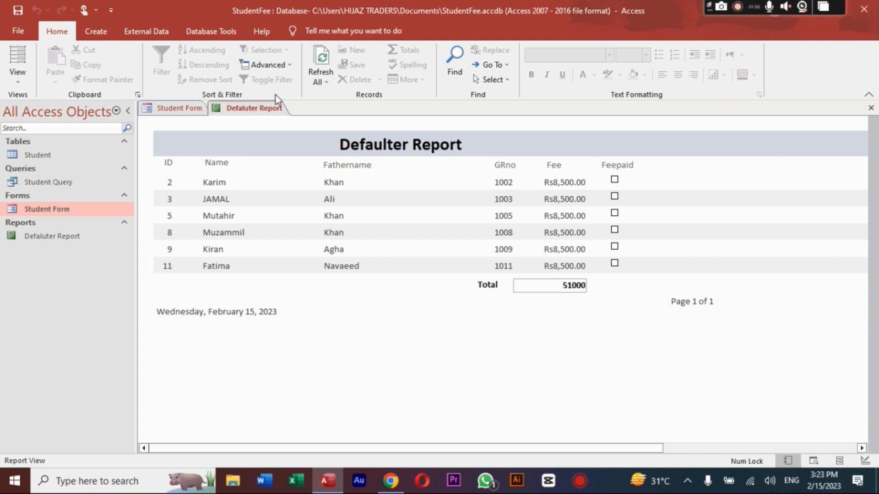
{"action": "right_click", "coordinate": [257, 109]}
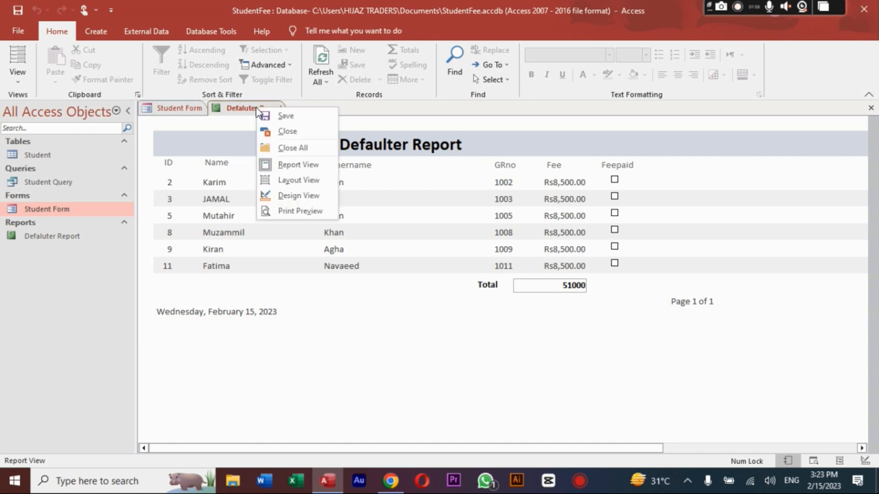
{"action": "left_click", "coordinate": [293, 132]}
Close the StudentFee database and the web browser window behind it.
{"action": "right_click", "coordinate": [200, 108]}
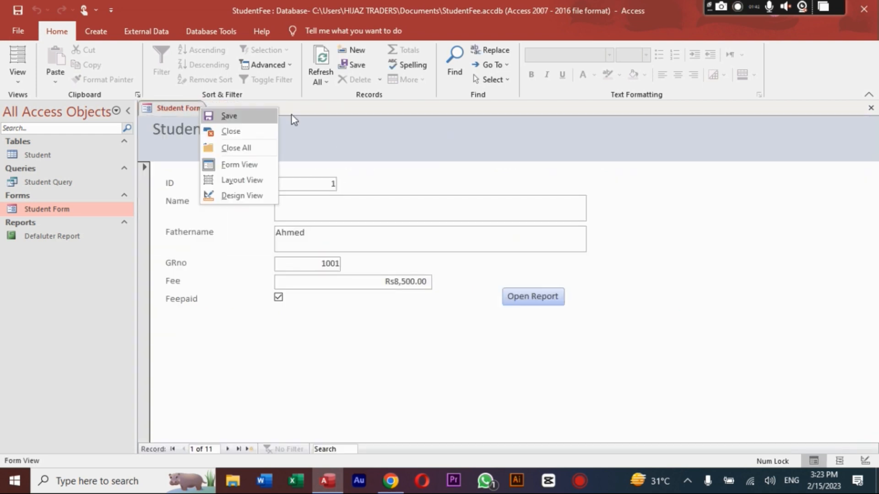
{"action": "left_click", "coordinate": [865, 6]}
{"action": "left_click", "coordinate": [865, 6]}
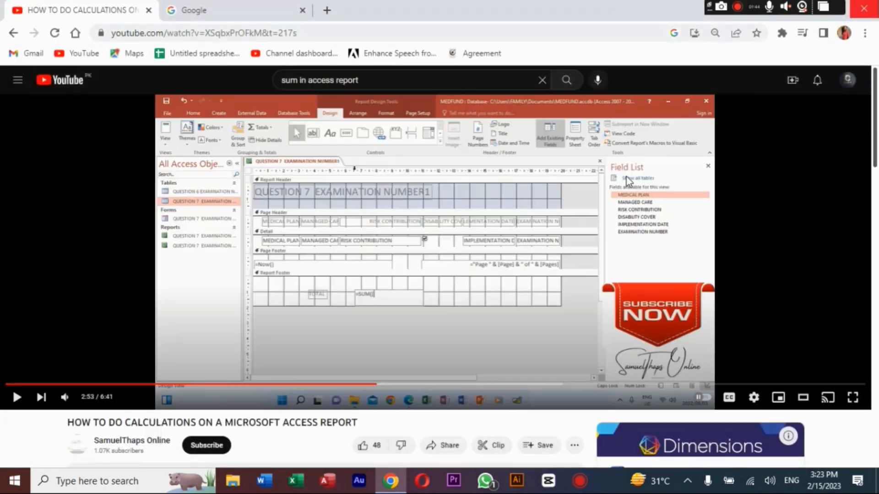
{"action": "left_click", "coordinate": [853, 11]}
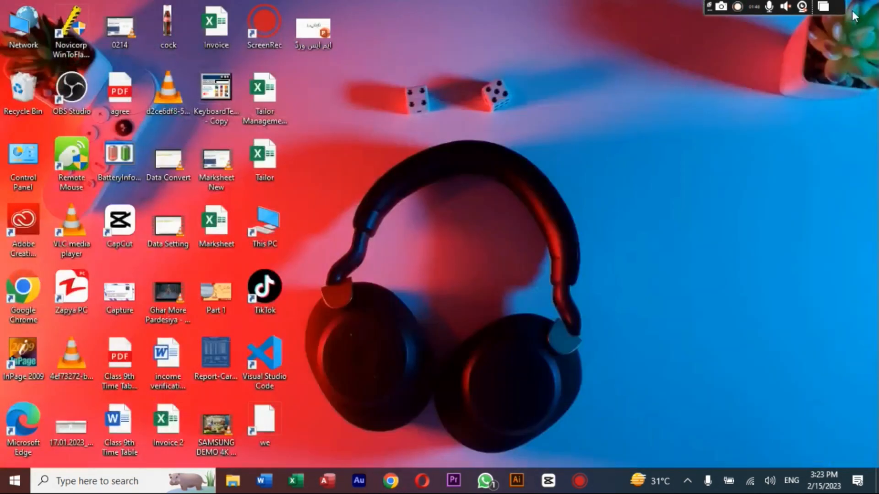
Start Access and create a blank database named FeeManagement.
{"action": "left_click", "coordinate": [325, 481]}
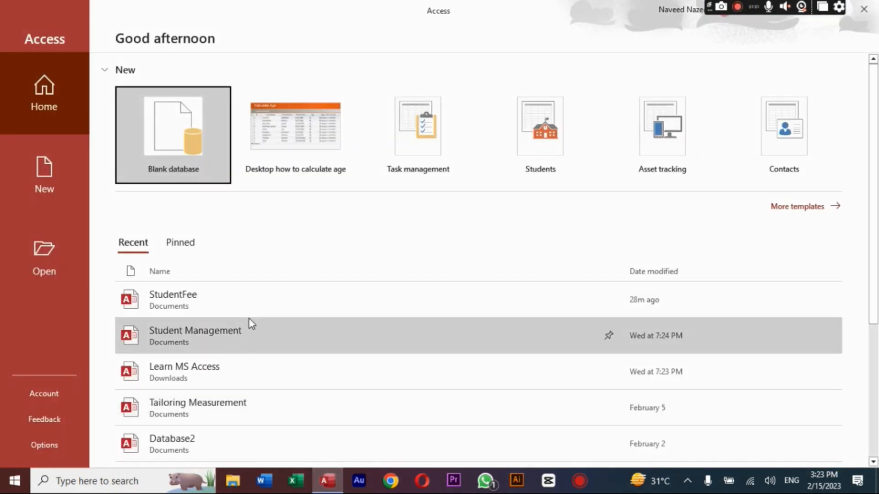
{"action": "left_click", "coordinate": [160, 133]}
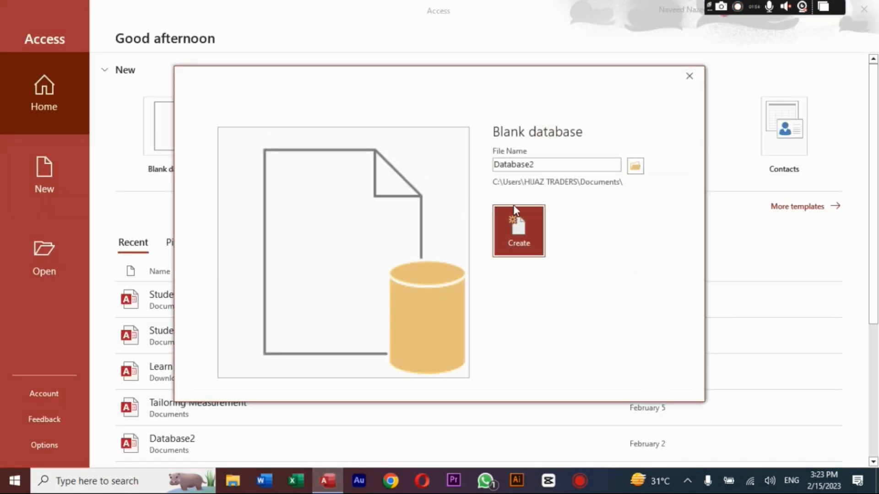
{"action": "left_click", "coordinate": [544, 165]}
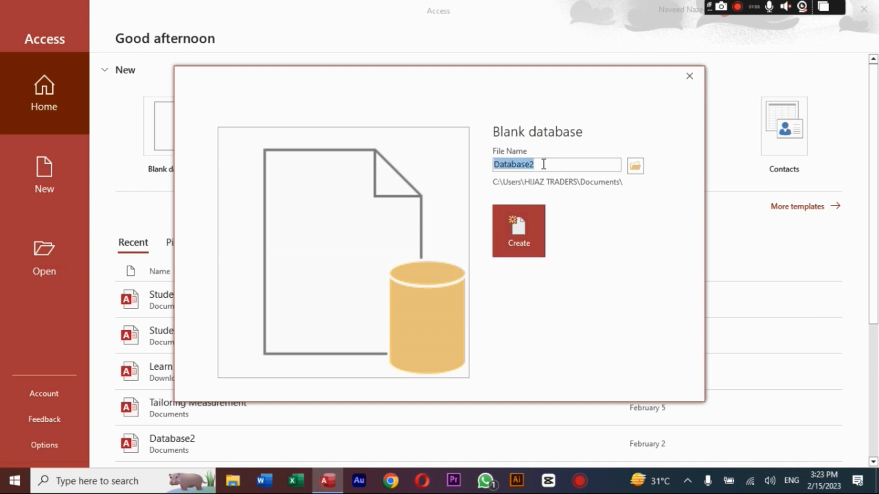
{"action": "type", "text": "FeeMan"}
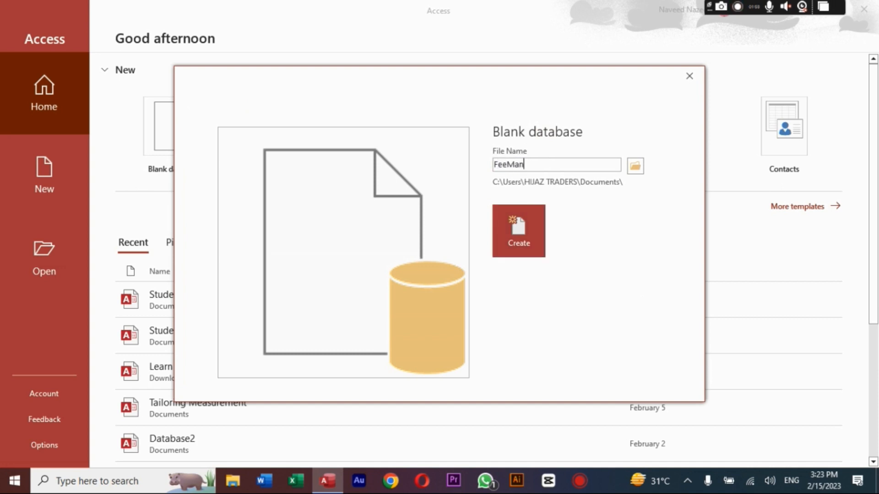
{"action": "type", "text": "agement"}
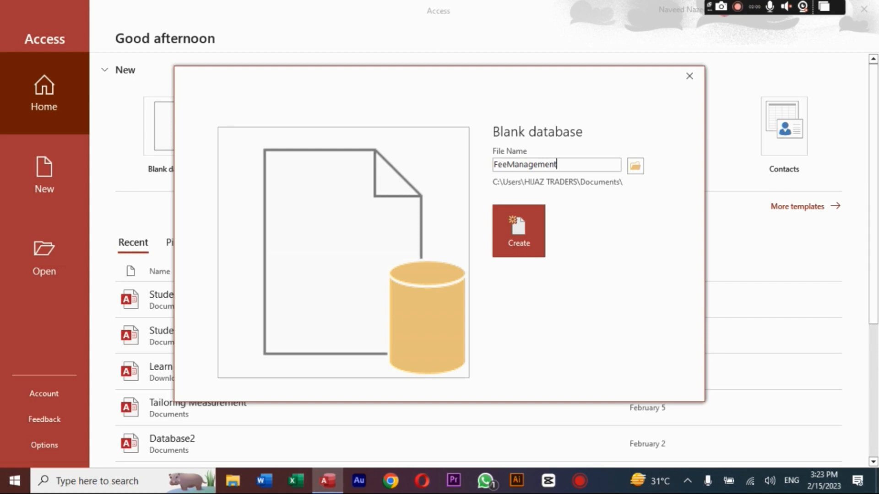
{"action": "key", "text": "Return"}
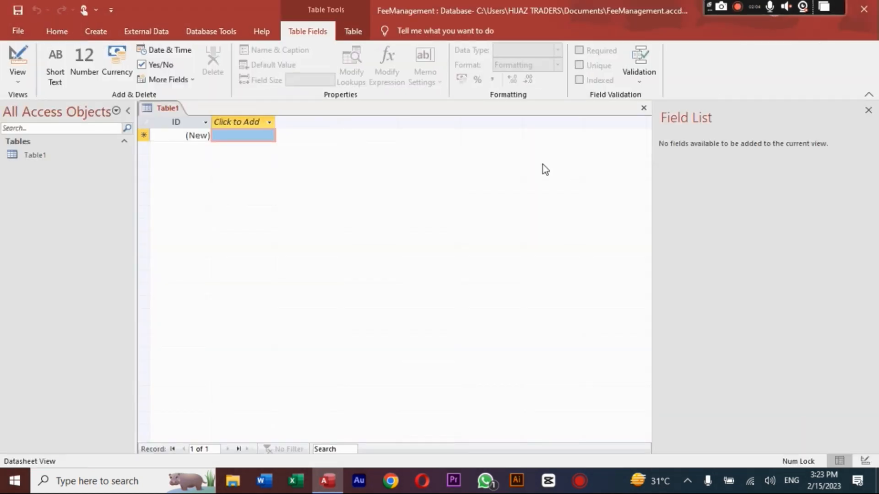
Save the new default table under the name StuFee.
{"action": "right_click", "coordinate": [161, 107]}
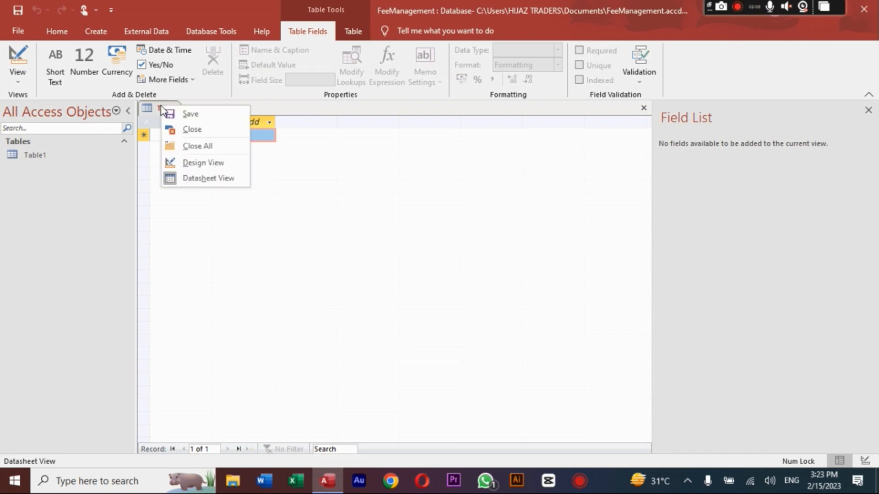
{"action": "left_click", "coordinate": [192, 118]}
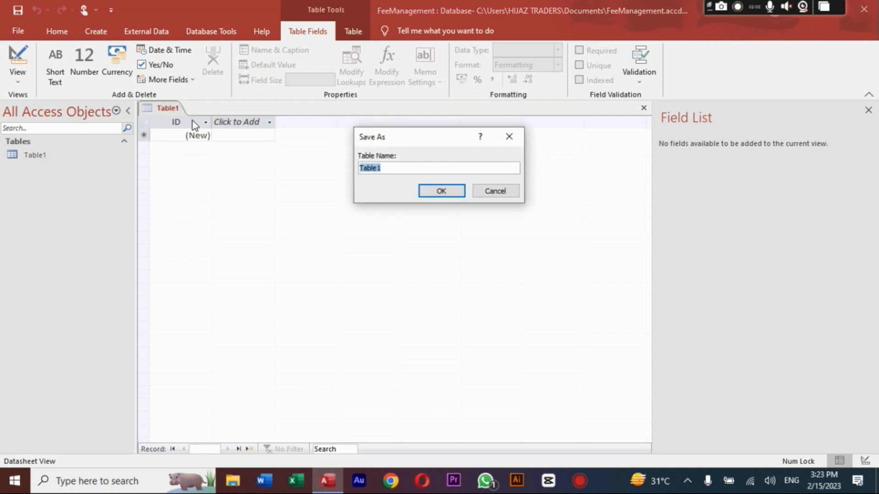
{"action": "type", "text": "St"}
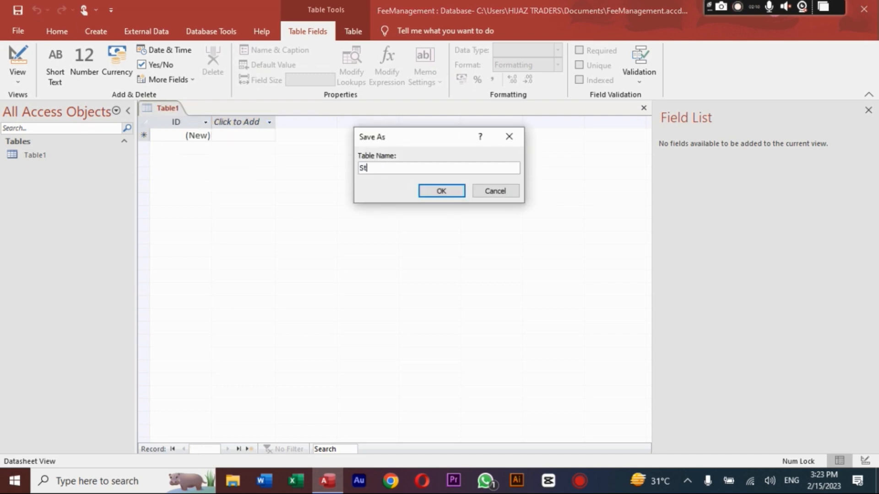
{"action": "type", "text": "uFee"}
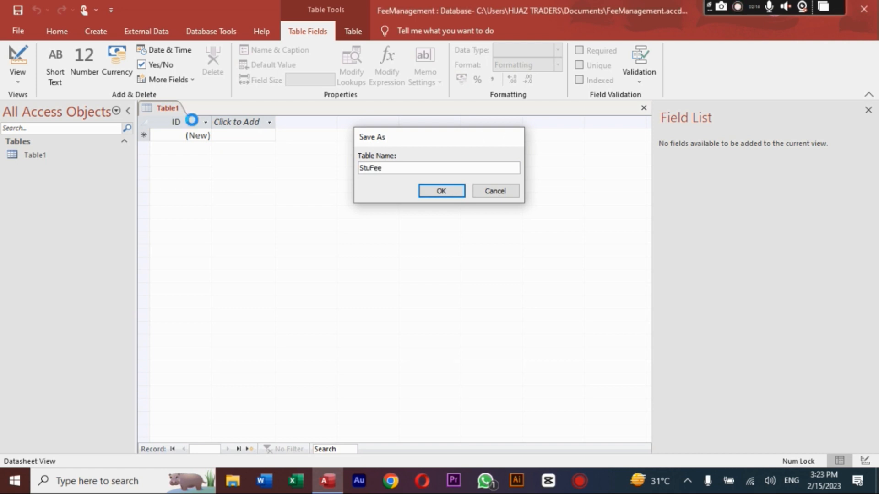
{"action": "key", "text": "Return"}
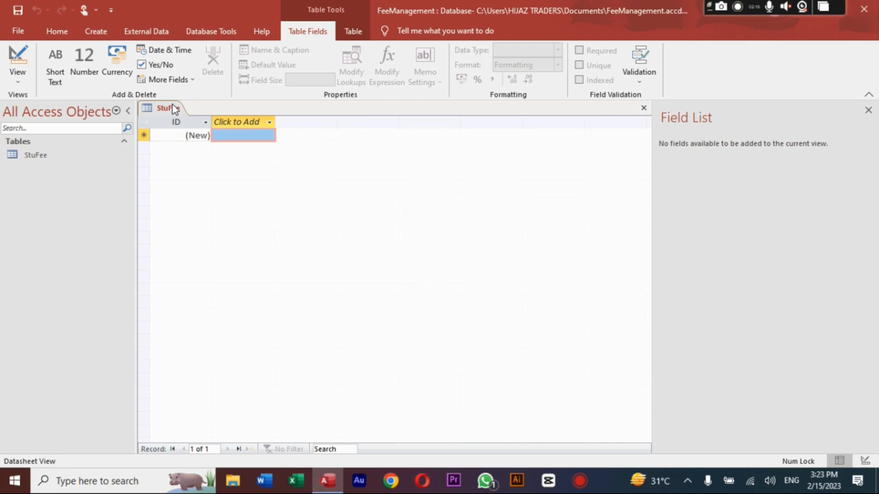
Switch the StuFee table to Design View and add a Short Text field called Name, accepting the reserved word.
{"action": "right_click", "coordinate": [173, 108]}
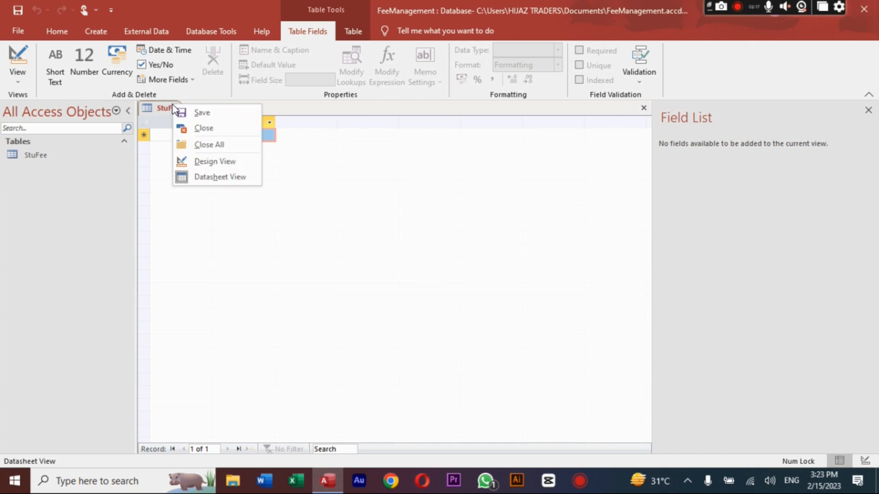
{"action": "left_click", "coordinate": [208, 162]}
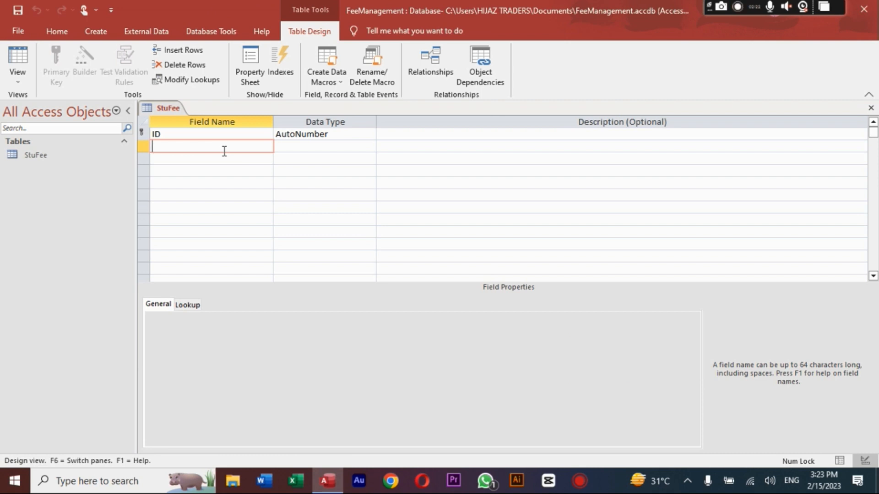
{"action": "type", "text": "Name"}
{"action": "key", "text": "Tab"}
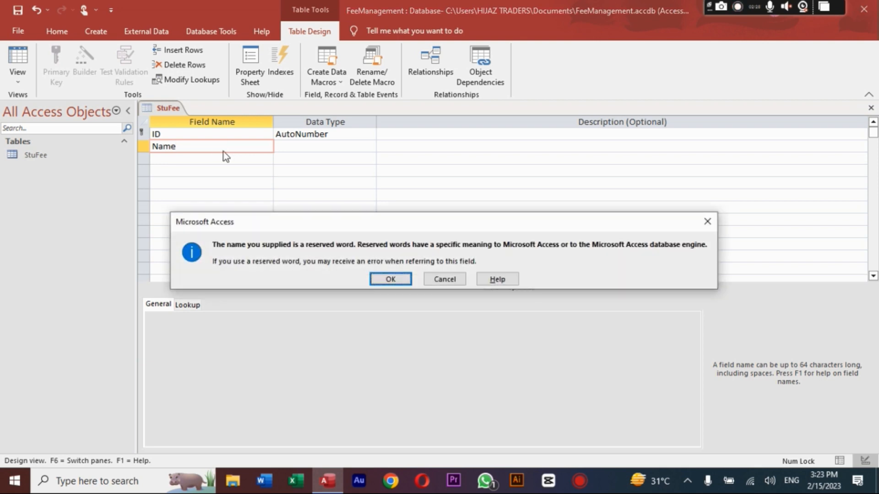
{"action": "key", "text": "Return"}
{"action": "key", "text": "Down"}
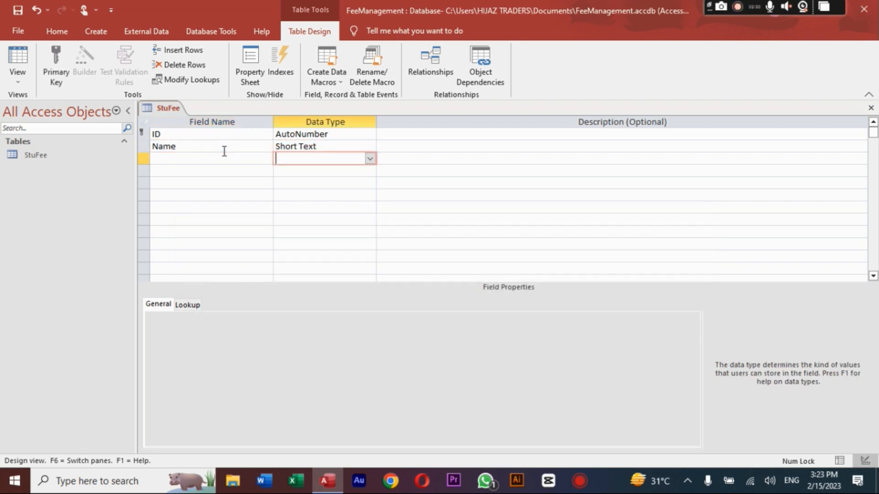
Rename the Name field as FName.
{"action": "key", "text": "Left"}
{"action": "key", "text": "Up"}
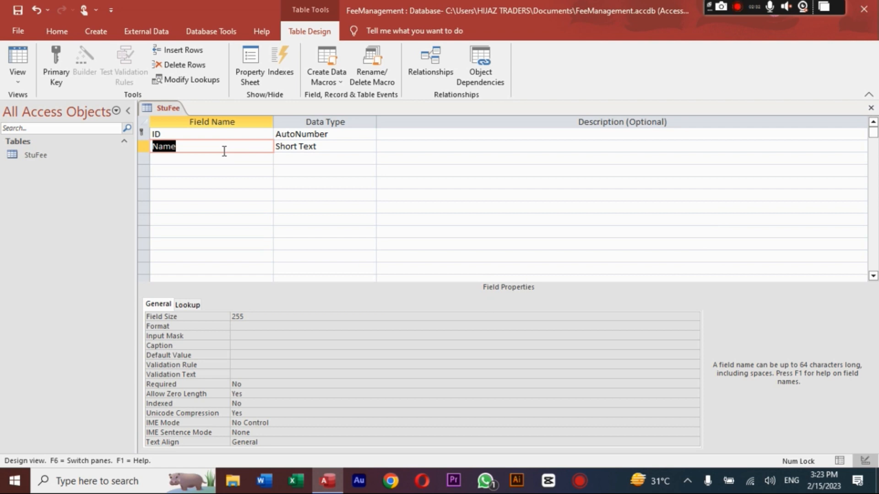
{"action": "type", "text": "FName"}
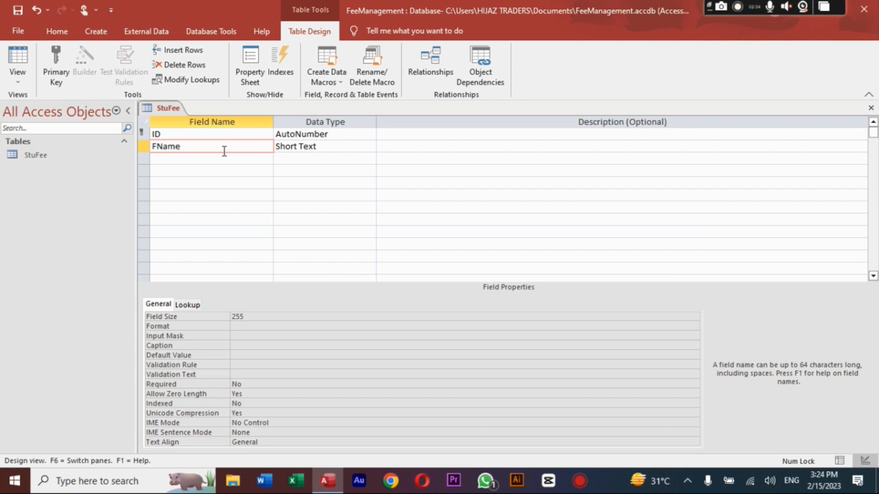
{"action": "key", "text": "Down"}
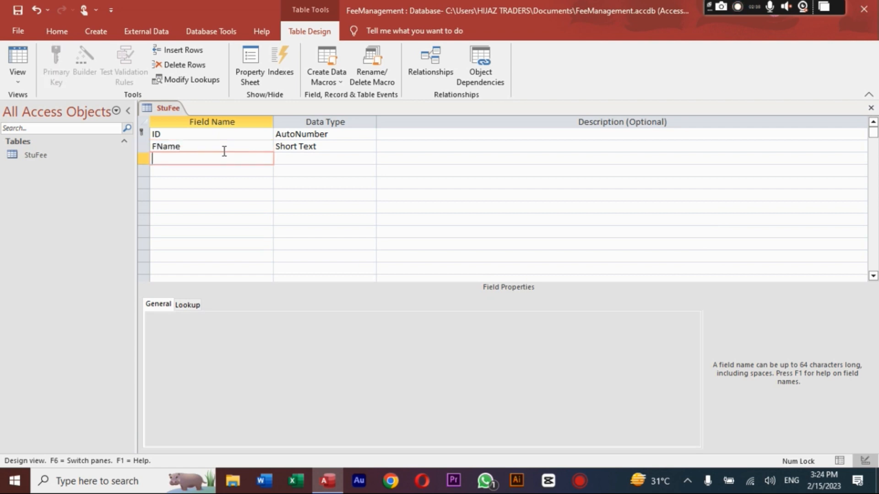
Add a FatherName field with the Short Text data type below FName.
{"action": "type", "text": "FatherName"}
{"action": "key", "text": "Return"}
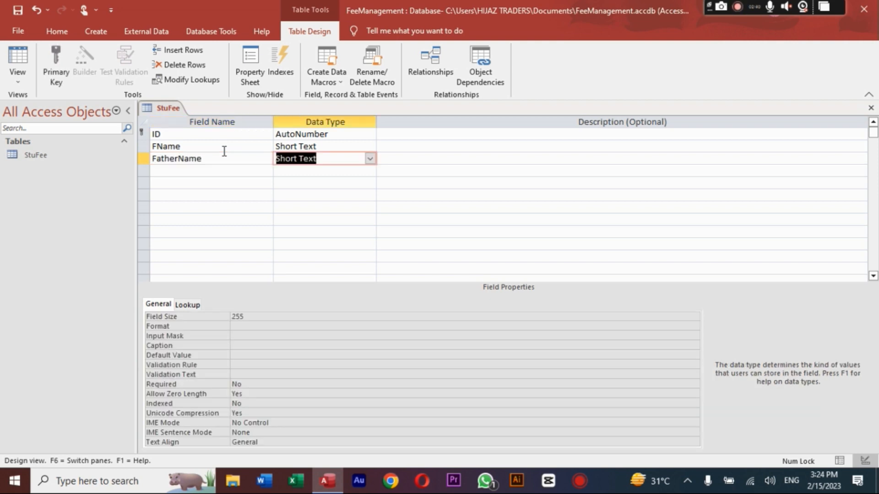
{"action": "key", "text": "Return"}
{"action": "key", "text": "Return"}
Add an EnrollmentNo field with the Number data type below FatherName.
{"action": "type", "text": "Enrooo"}
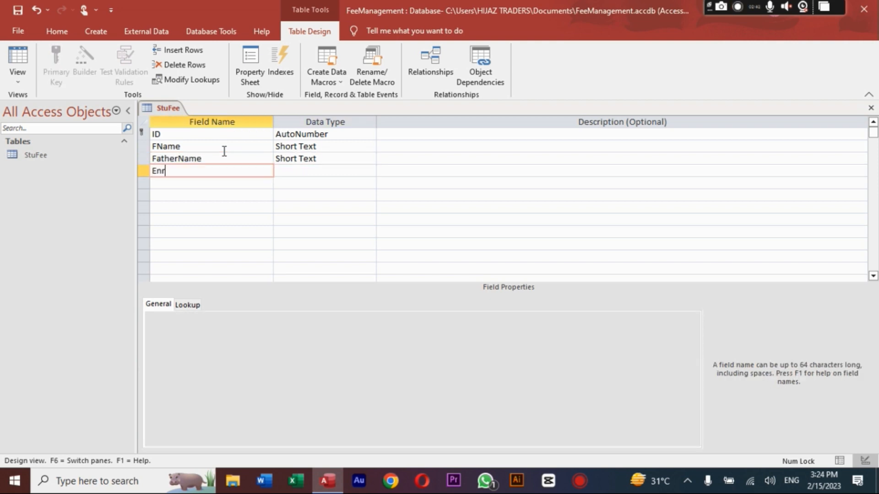
{"action": "key", "text": "BackSpace"}
{"action": "key", "text": "BackSpace"}
{"action": "type", "text": "llment N"}
{"action": "key", "text": "BackSpace"}
{"action": "key", "text": "BackSpace"}
{"action": "type", "text": "No"}
{"action": "key", "text": "Tab"}
{"action": "type", "text": "N"}
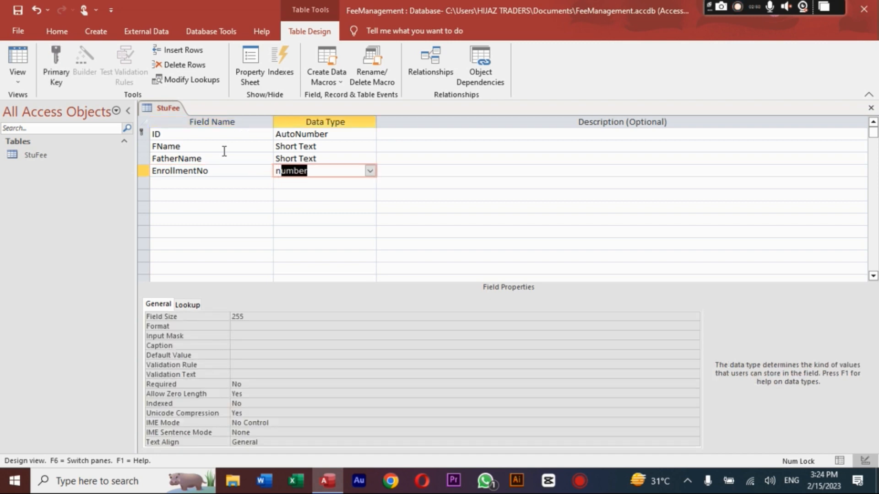
{"action": "key", "text": "Down"}
{"action": "key", "text": "shift+Tab"}
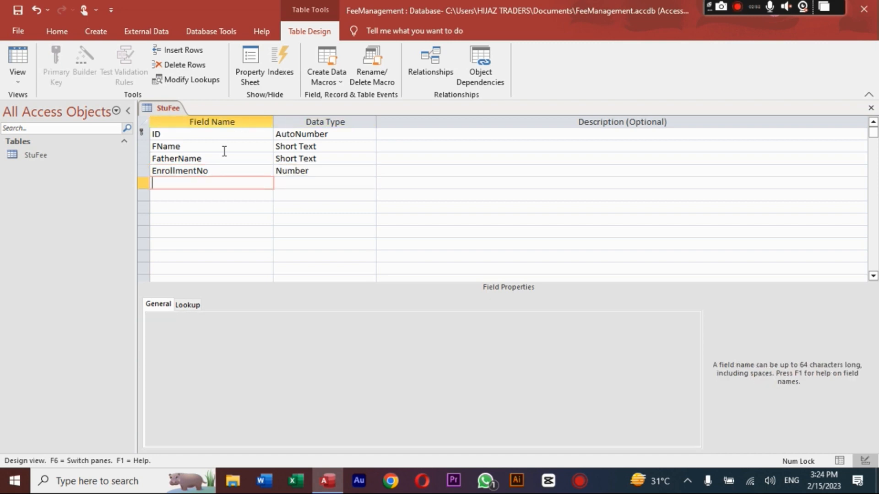
Add a Fee field with the Currency data type below EnrollmentNo.
{"action": "type", "text": "Fee"}
{"action": "key", "text": "Tab"}
{"action": "type", "text": "c"}
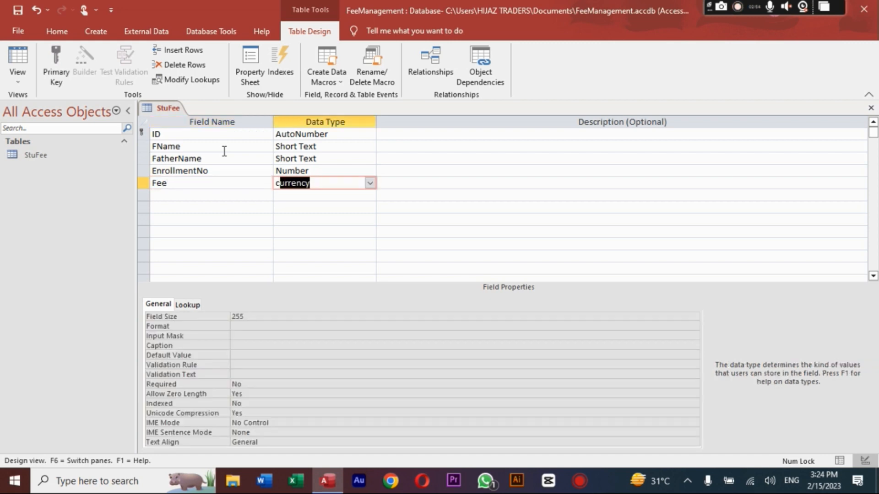
{"action": "key", "text": "Tab"}
{"action": "key", "text": "Tab"}
Add a FeePaid field with the Yes/No data type below Fee.
{"action": "type", "text": "FeePaid"}
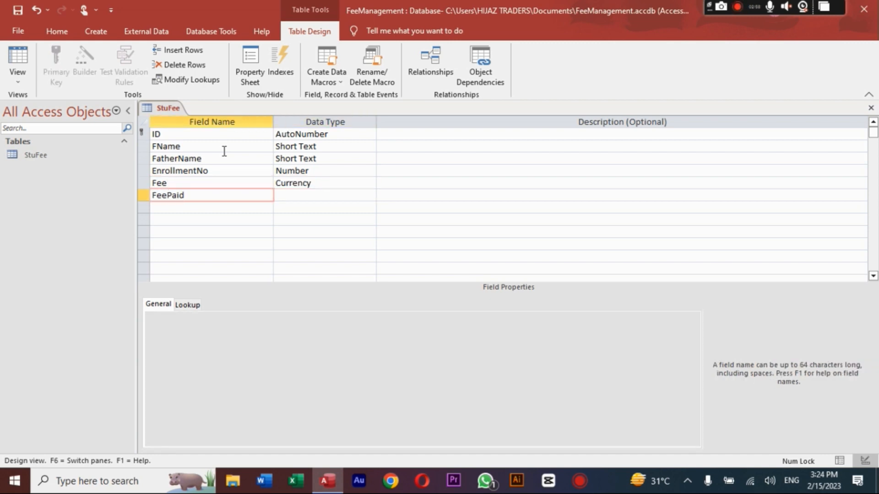
{"action": "key", "text": "Tab"}
{"action": "type", "text": "yes"}
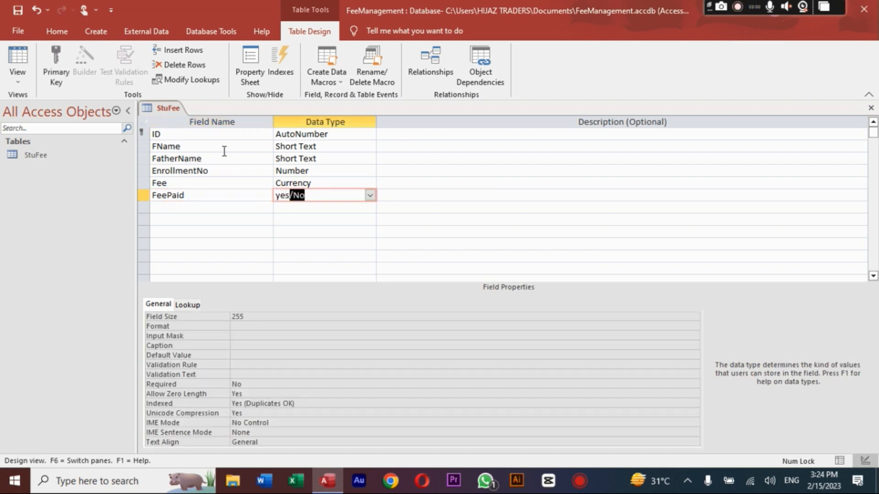
{"action": "key", "text": "Down"}
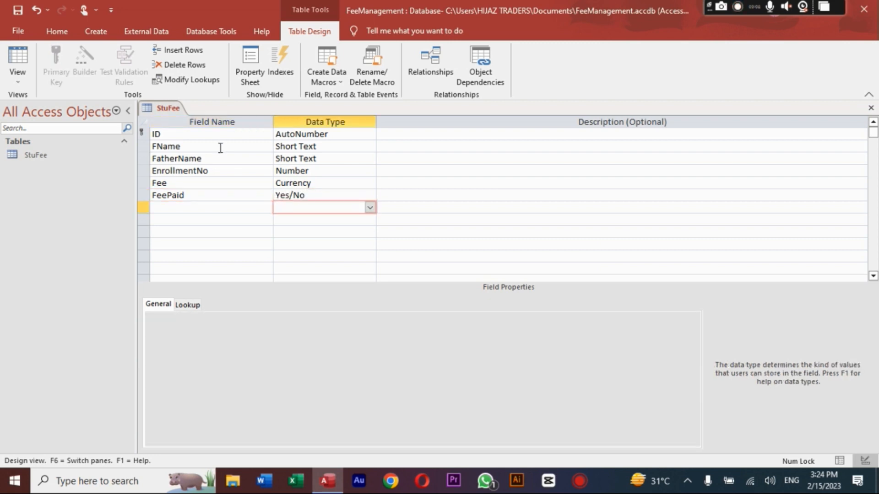
Set the caption of the FName field to Name.
{"action": "left_click", "coordinate": [223, 146]}
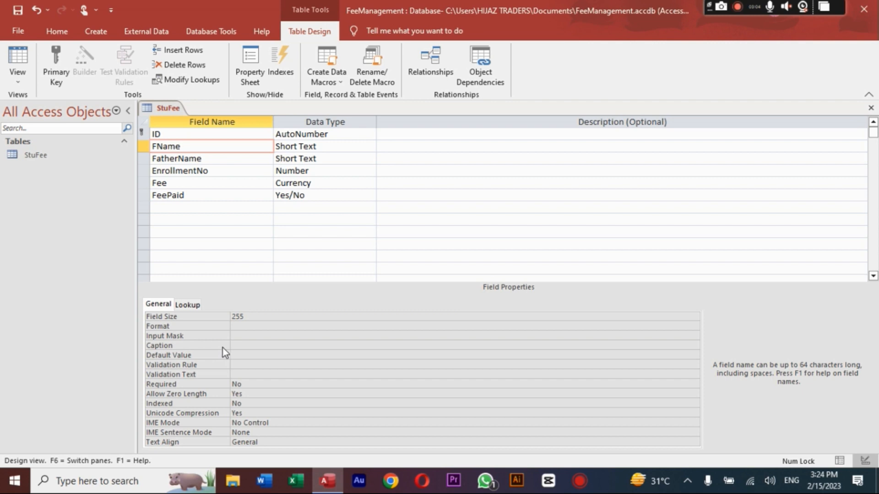
{"action": "left_click", "coordinate": [236, 347]}
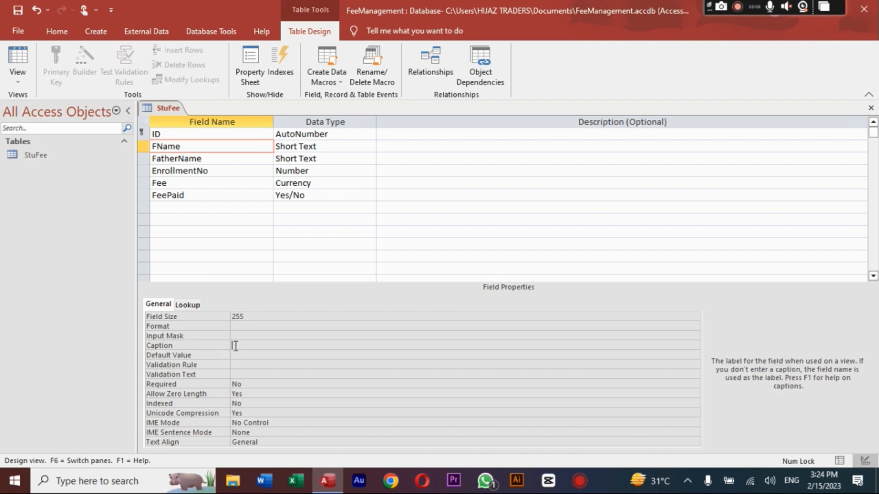
{"action": "type", "text": "F"}
{"action": "key", "text": "BackSpace"}
{"action": "type", "text": "Name"}
Set the caption of the FatherName field to Father Name.
{"action": "left_click", "coordinate": [221, 165]}
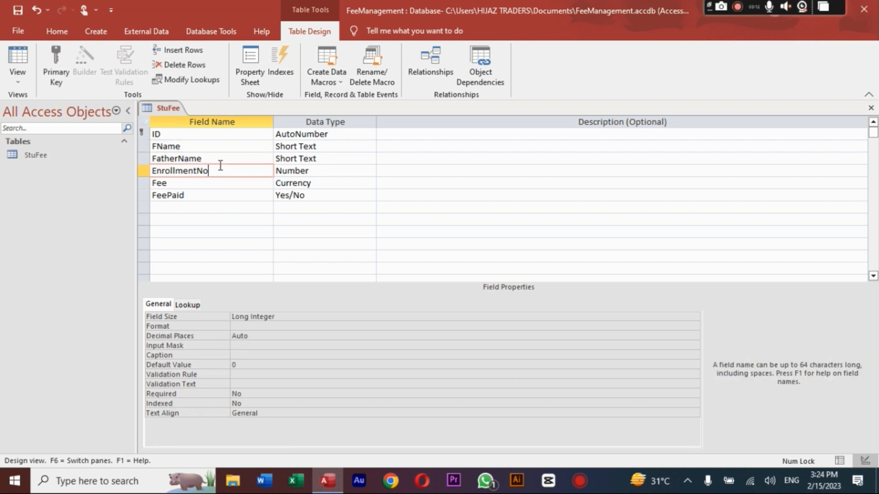
{"action": "left_click", "coordinate": [220, 160]}
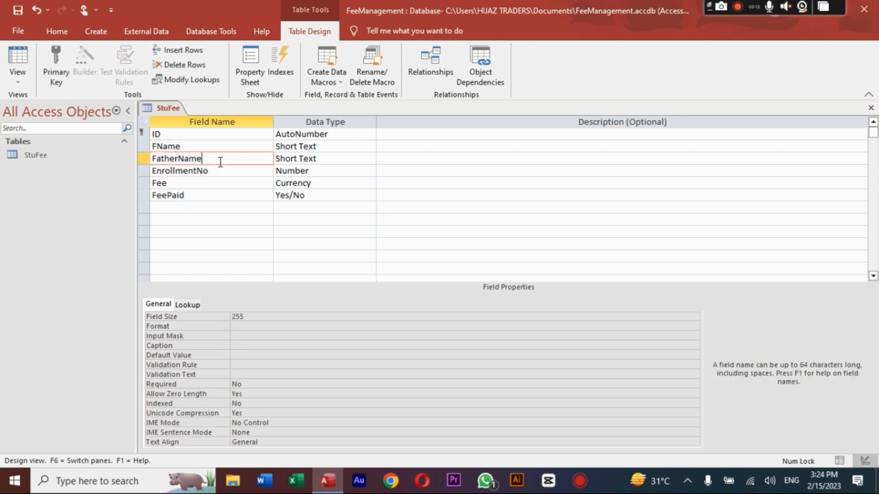
{"action": "left_click", "coordinate": [258, 343]}
{"action": "type", "text": "Fa"}
{"action": "key", "text": "Caps_Lock"}
{"action": "type", "text": "A"}
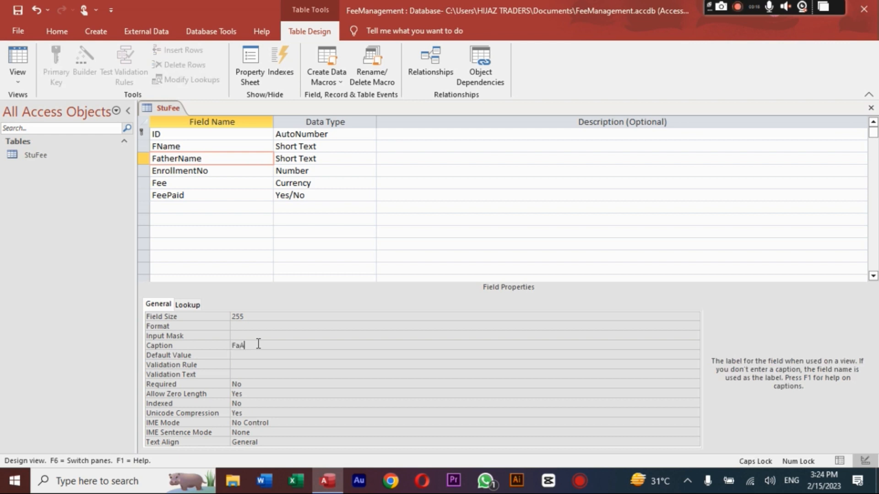
{"action": "key", "text": "BackSpace"}
{"action": "type", "text": "THER"}
{"action": "key", "text": "BackSpace"}
{"action": "key", "text": "BackSpace"}
{"action": "key", "text": "BackSpace"}
{"action": "key", "text": "BackSpace"}
{"action": "key", "text": "Caps_Lock"}
{"action": "type", "text": "ther Name"}
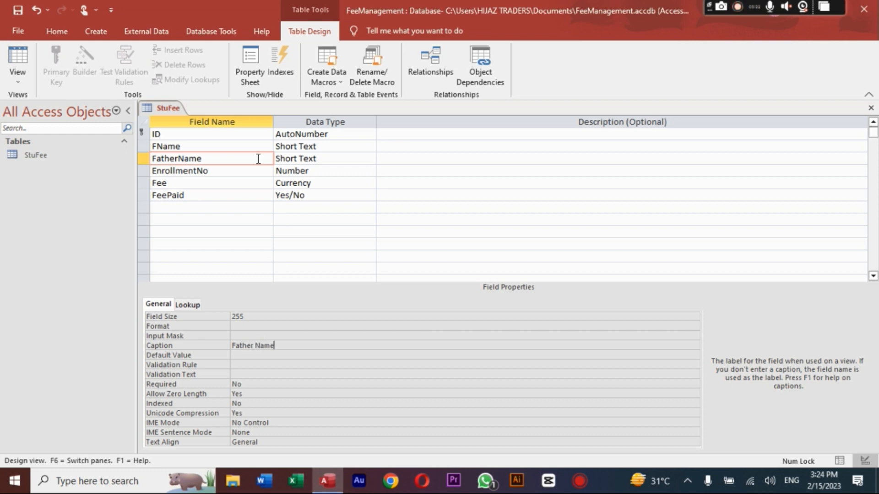
Copy the EnrollmentNo field name into its caption and space it as Enrollment No.
{"action": "left_click", "coordinate": [238, 171]}
{"action": "key", "text": "shift+Left"}
{"action": "key", "text": "shift+Left"}
{"action": "key", "text": "shift+Left"}
{"action": "key", "text": "shift+Left"}
{"action": "key", "text": "shift+Left"}
{"action": "key", "text": "shift+Left"}
{"action": "key", "text": "shift+Left"}
{"action": "key", "text": "shift+Left"}
{"action": "key", "text": "shift+Left"}
{"action": "key", "text": "shift+Left"}
{"action": "key", "text": "shift+Left"}
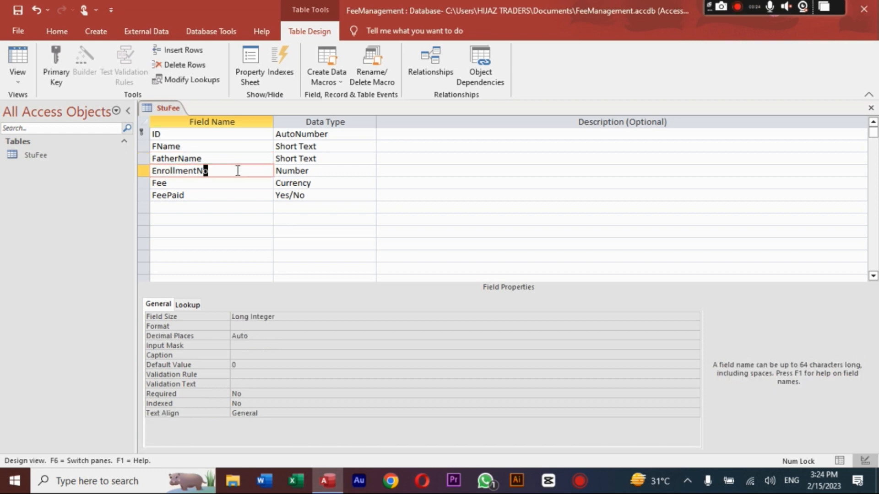
{"action": "key", "text": "shift+Left"}
{"action": "key", "text": "ctrl+c"}
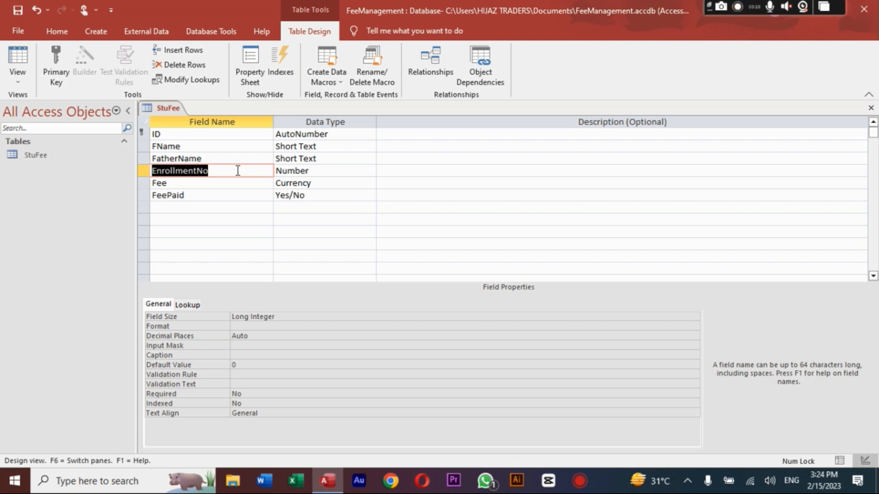
{"action": "left_click", "coordinate": [242, 358]}
{"action": "key", "text": "ctrl+v"}
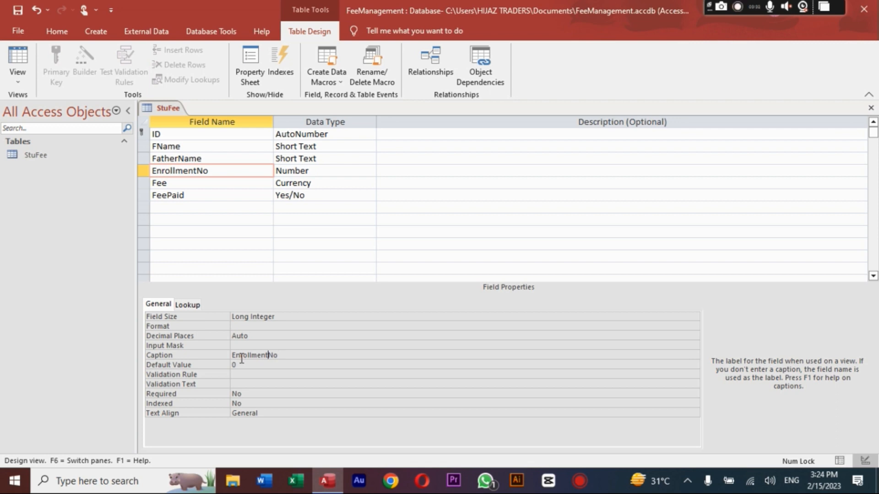
{"action": "key", "text": "Left"}
Copy the FeePaid field name into its caption and space it as Fee Paid.
{"action": "left_click", "coordinate": [213, 196]}
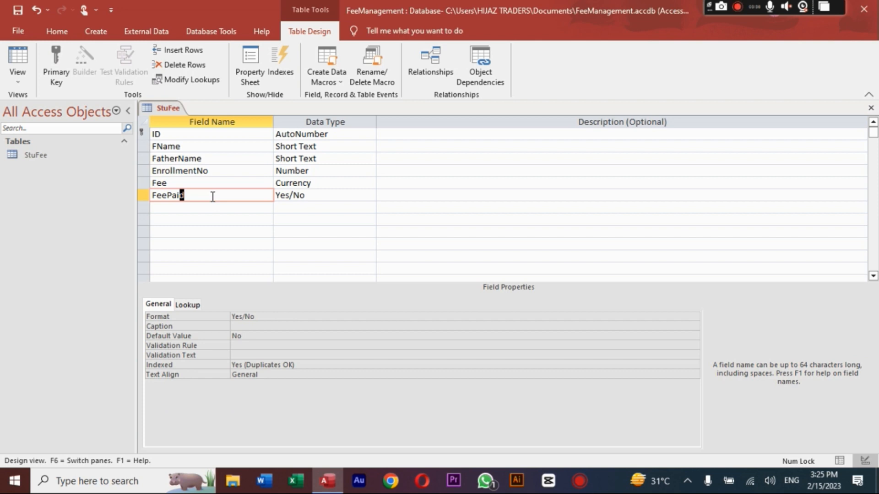
{"action": "double_click", "coordinate": [213, 196]}
{"action": "key", "text": "ctrl+c"}
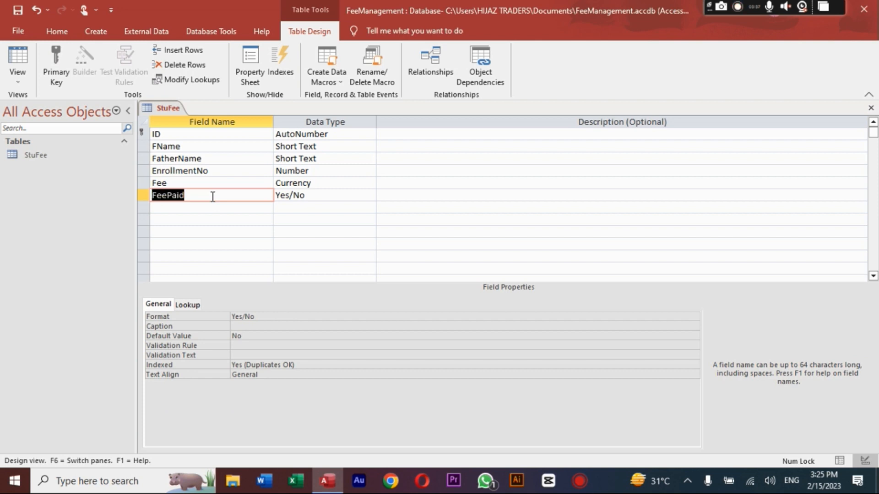
{"action": "left_click", "coordinate": [235, 326]}
{"action": "key", "text": "ctrl+v"}
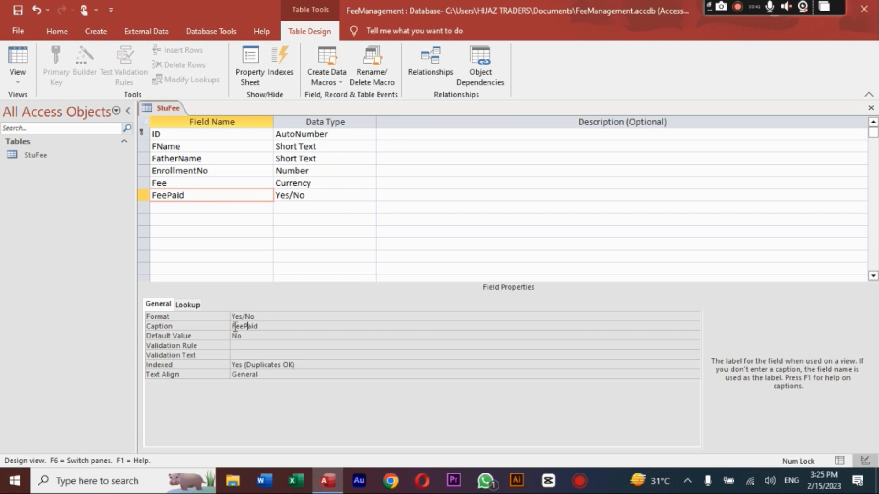
Save the StuFee table design and close the table.
{"action": "left_click", "coordinate": [344, 269]}
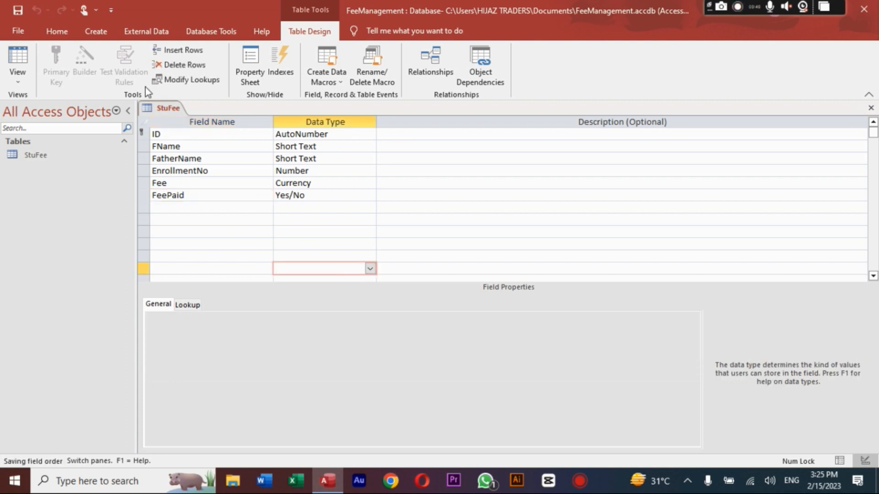
{"action": "right_click", "coordinate": [160, 106]}
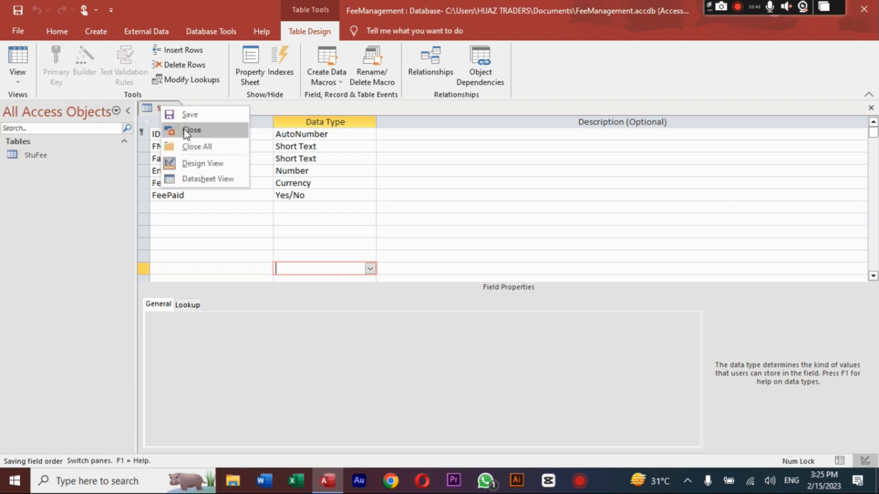
{"action": "left_click", "coordinate": [187, 132]}
Start the Form Wizard on the StuFee table and include all of its fields in the form.
{"action": "left_click", "coordinate": [88, 155]}
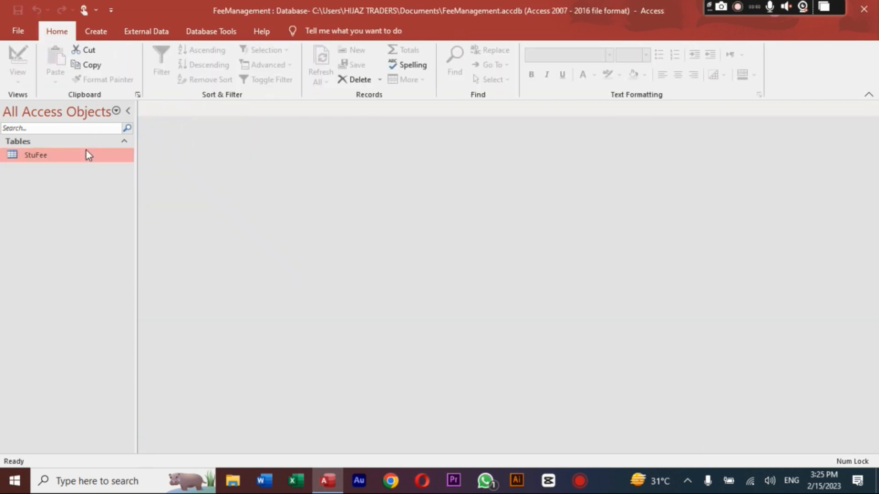
{"action": "left_click", "coordinate": [98, 32]}
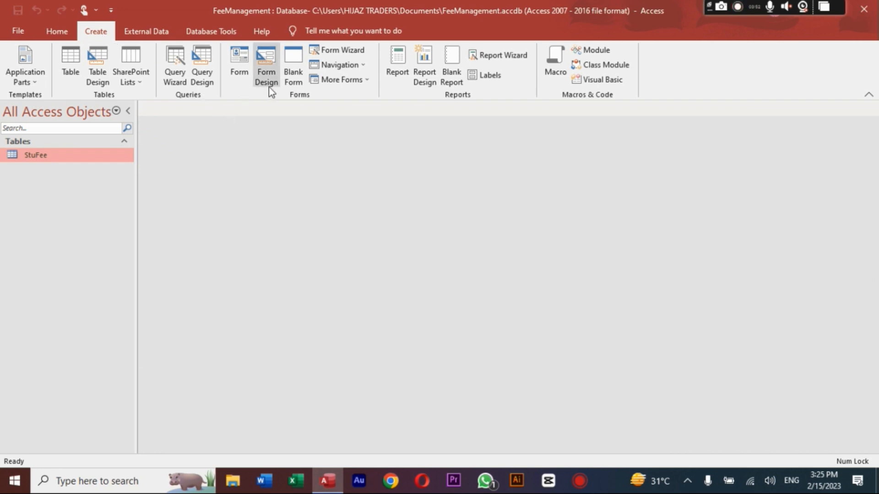
{"action": "left_click", "coordinate": [342, 50]}
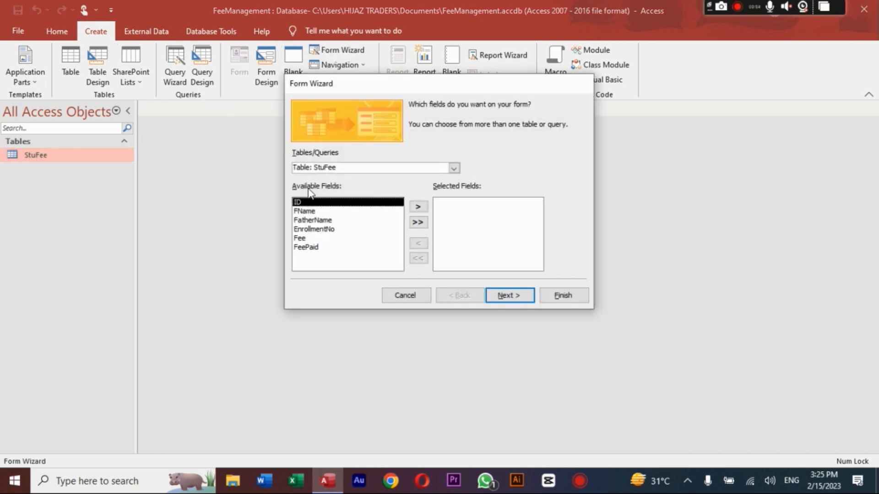
{"action": "left_click", "coordinate": [418, 223]}
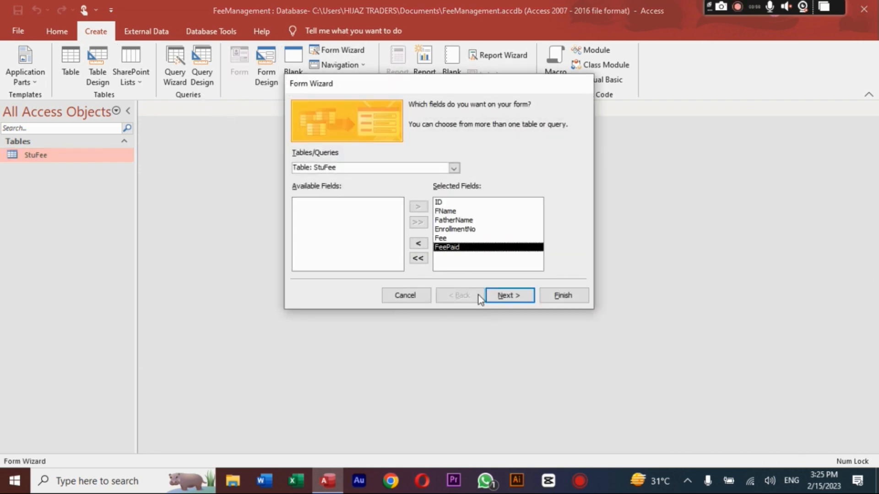
{"action": "left_click", "coordinate": [493, 296]}
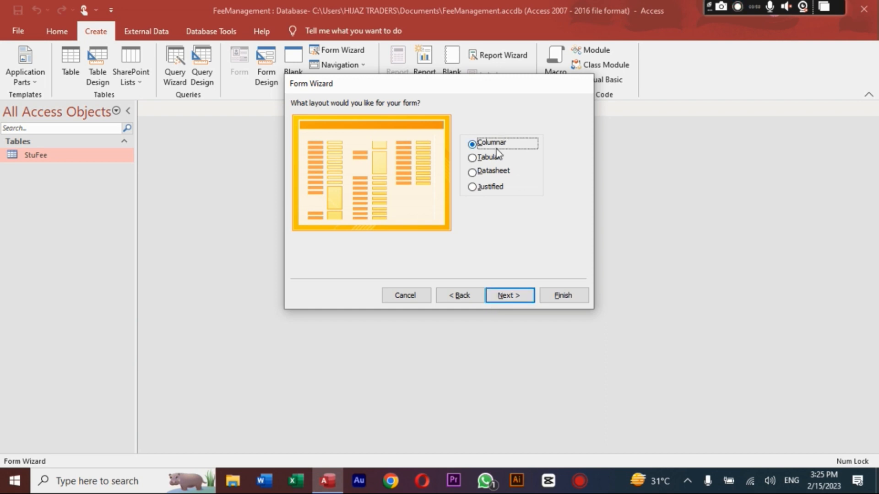
Accept the Columnar layout, title the form StuFee table and finish the wizard to view it.
{"action": "left_click", "coordinate": [517, 296]}
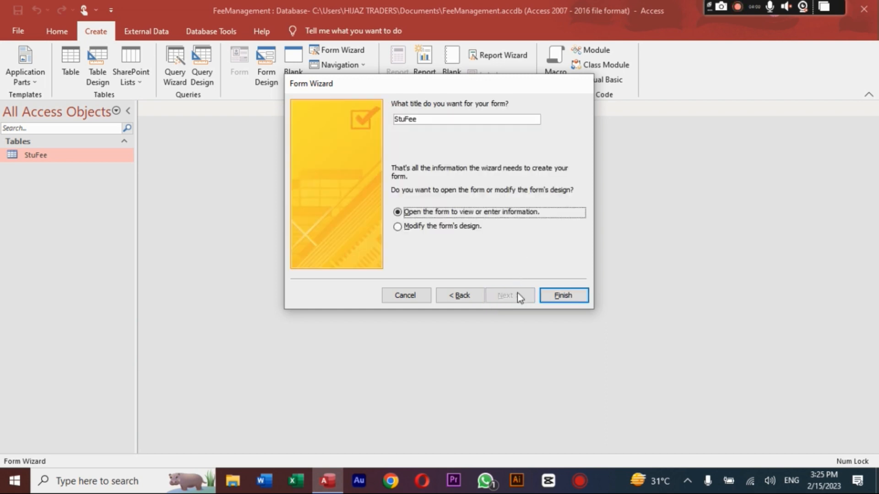
{"action": "left_click", "coordinate": [462, 121]}
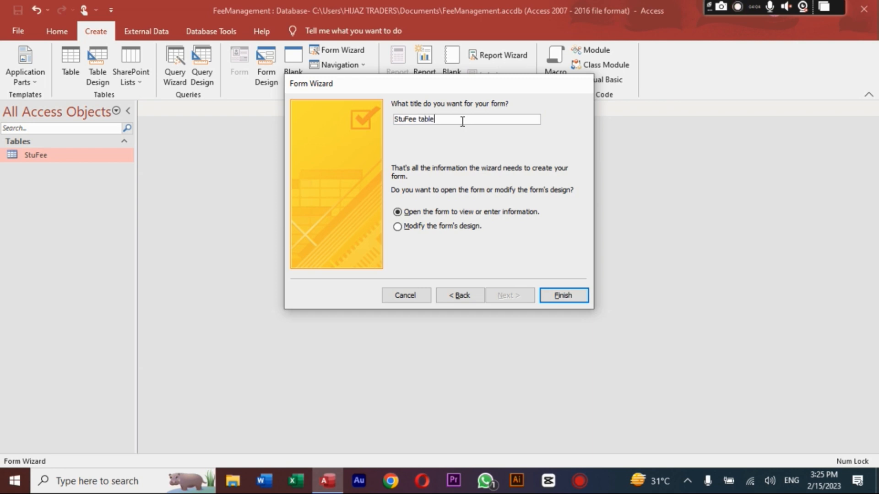
{"action": "type", "text": "table"}
{"action": "key", "text": "Return"}
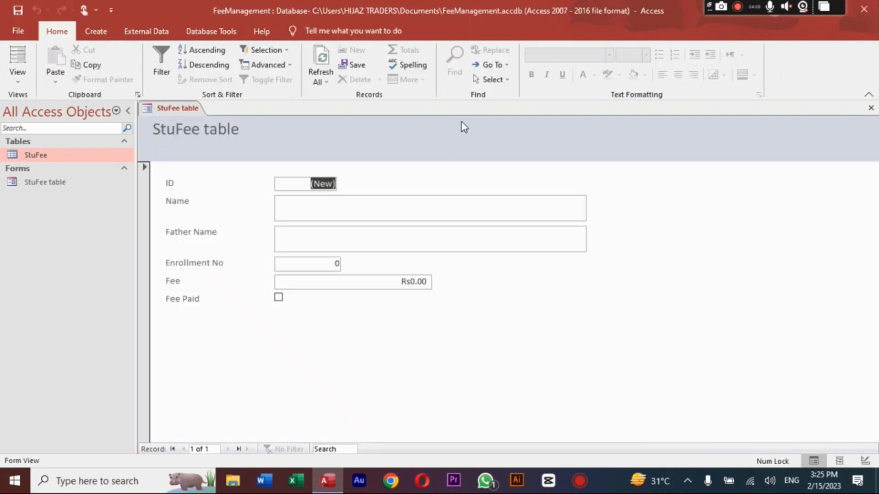
Close the open StuFee table form.
{"action": "left_click", "coordinate": [46, 188]}
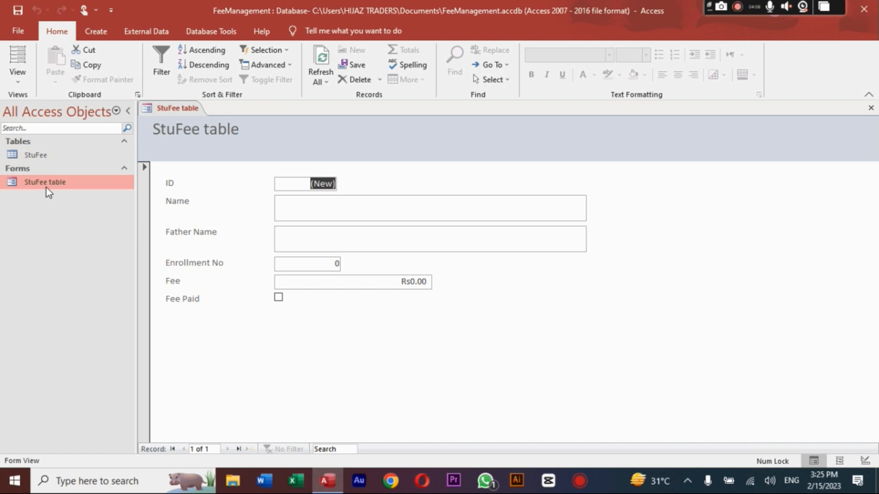
{"action": "right_click", "coordinate": [46, 188]}
{"action": "right_click", "coordinate": [164, 108]}
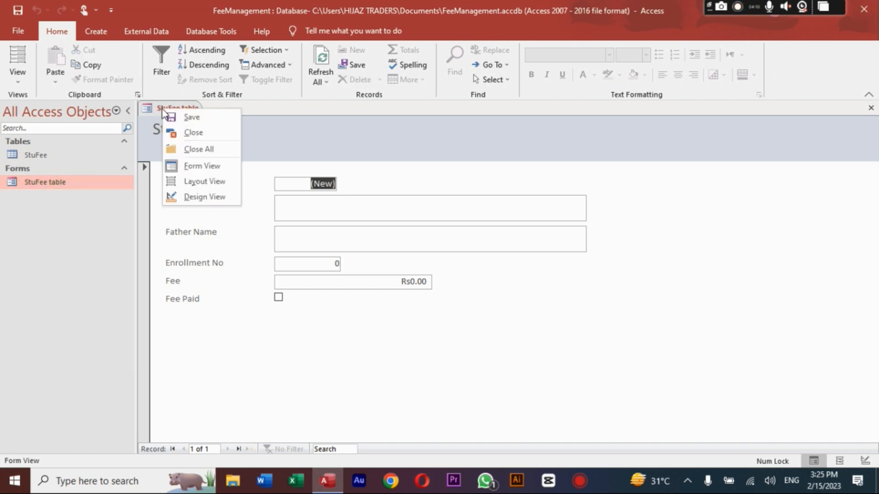
{"action": "left_click", "coordinate": [192, 133]}
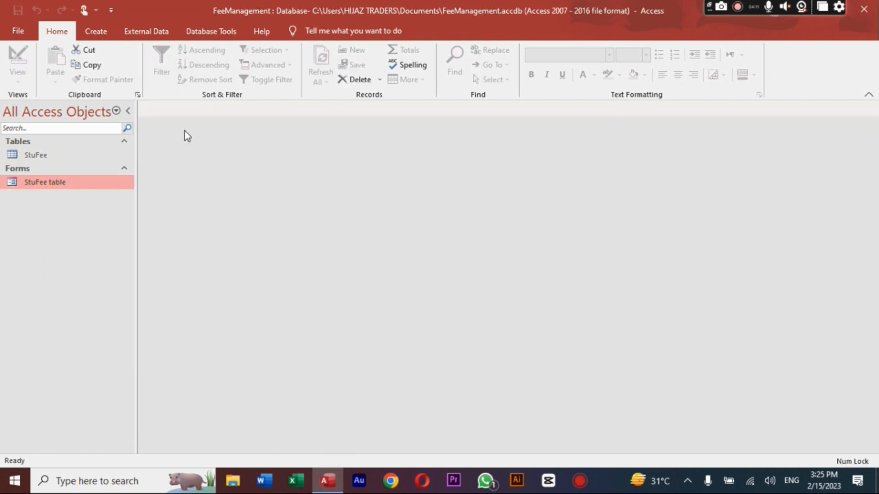
Rename the StuFee table form as StuFee Form.
{"action": "right_click", "coordinate": [64, 184]}
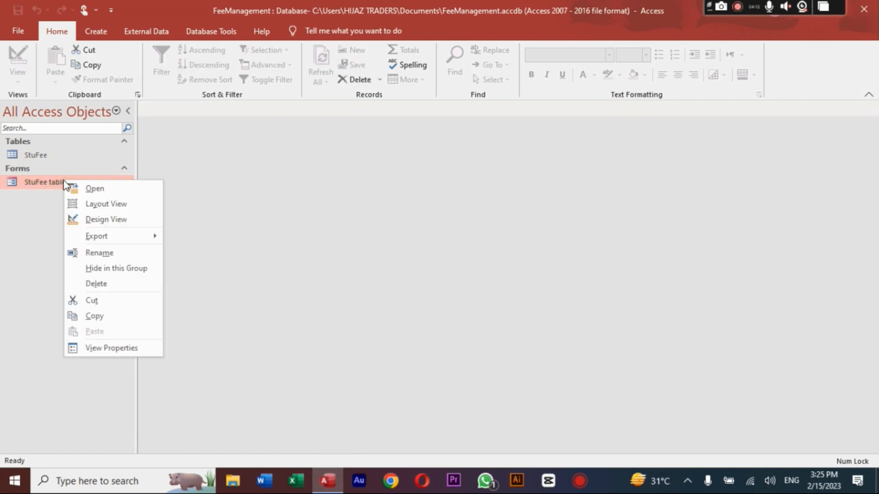
{"action": "left_click", "coordinate": [111, 254]}
{"action": "key", "text": "End"}
{"action": "key", "text": "BackSpace"}
{"action": "key", "text": "BackSpace"}
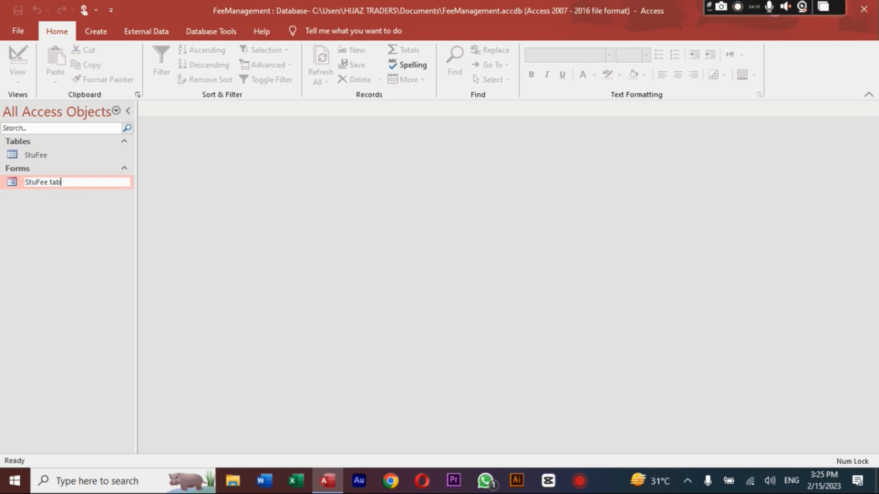
{"action": "key", "text": "BackSpace"}
{"action": "key", "text": "BackSpace"}
{"action": "type", "text": "Form"}
{"action": "key", "text": "Return"}
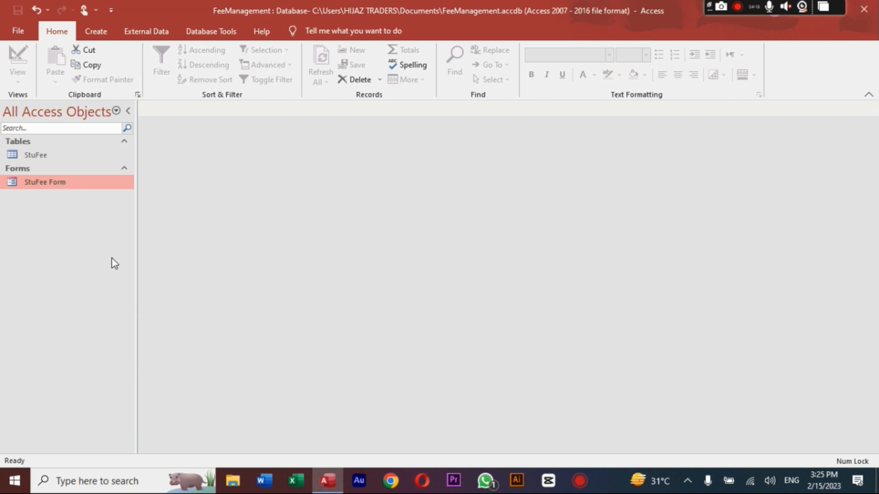
Open StuFee Form and enter the first student's name, father's name, enrollment number and a fee of 2500, marked as paid.
{"action": "double_click", "coordinate": [71, 183]}
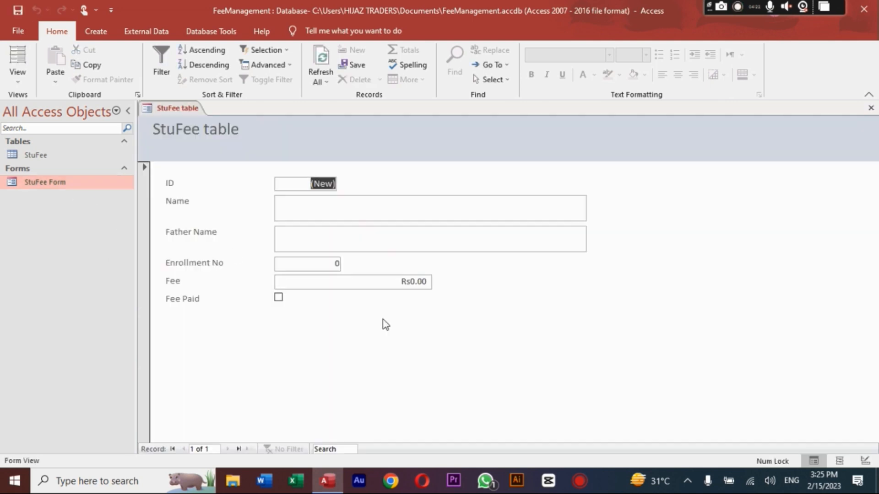
{"action": "left_click", "coordinate": [341, 204]}
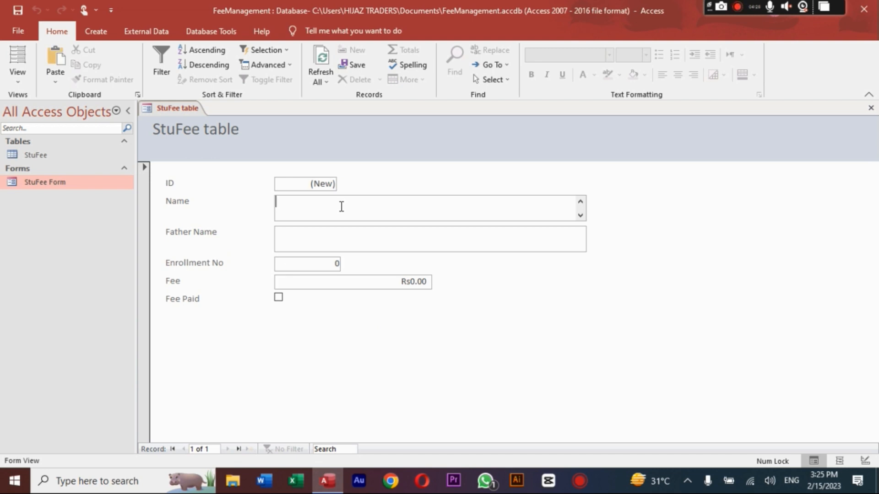
{"action": "type", "text": "Ahmed"}
{"action": "key", "text": "Tab"}
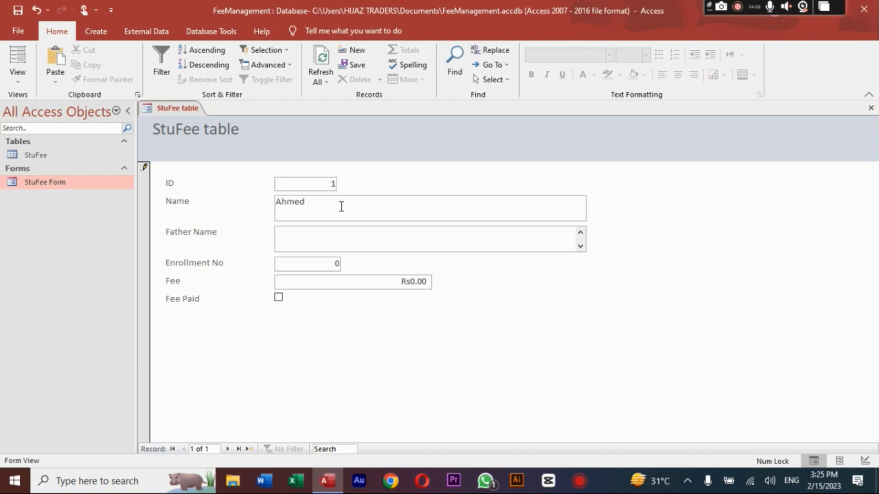
{"action": "type", "text": "Khan"}
{"action": "key", "text": "Tab"}
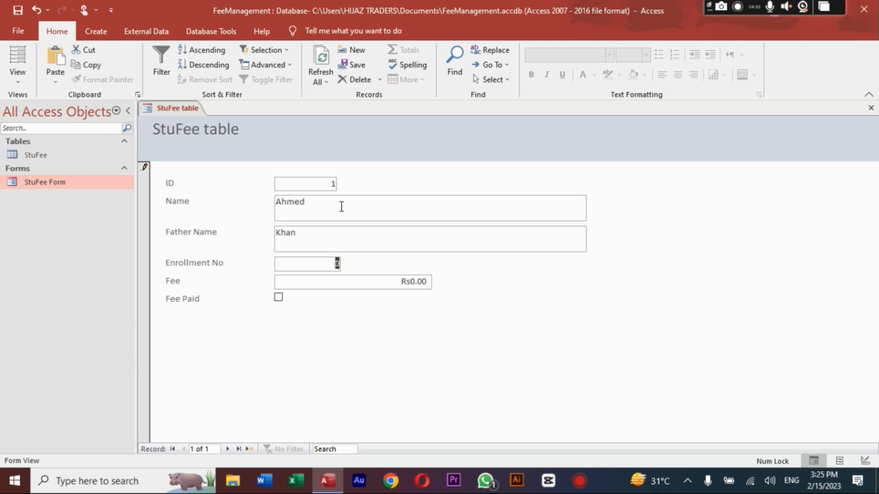
{"action": "type", "text": "1001"}
{"action": "key", "text": "Tab"}
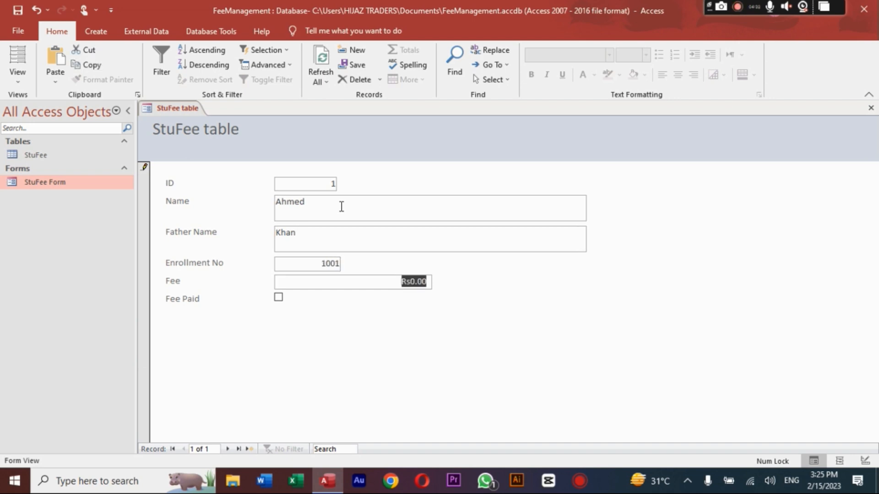
{"action": "type", "text": "2500"}
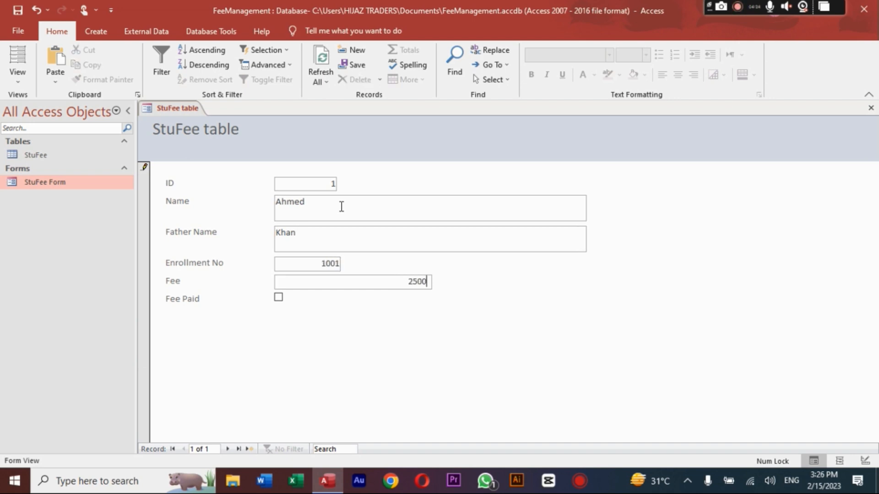
{"action": "left_click", "coordinate": [282, 300]}
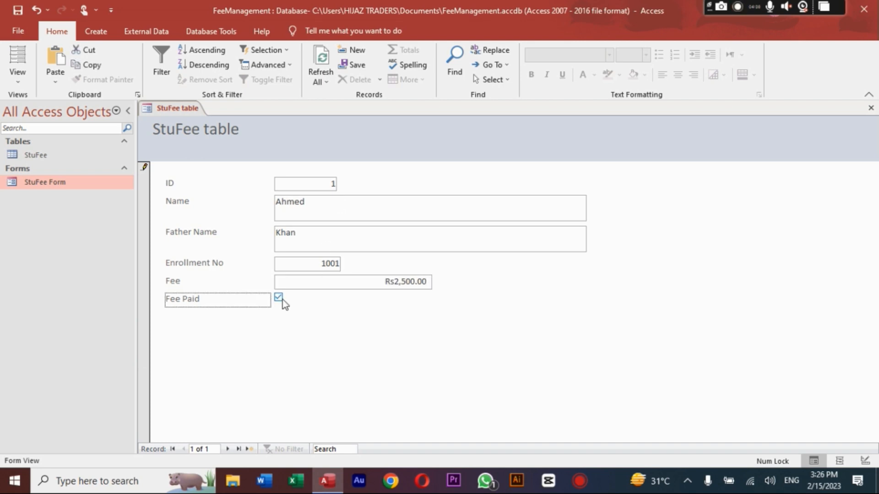
Add a second record with the student's name, father's name, enrollment number and a fee of 2500, leaving Fee Paid unchecked.
{"action": "left_click", "coordinate": [228, 450]}
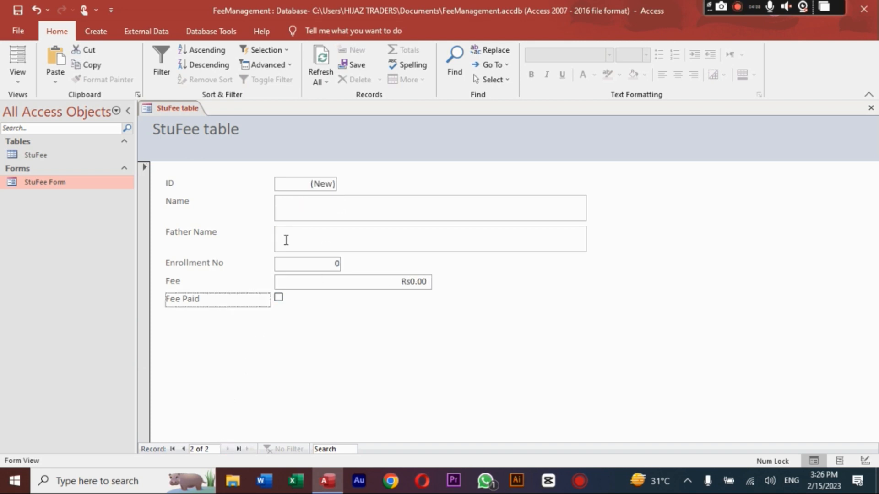
{"action": "left_click", "coordinate": [300, 212]}
{"action": "type", "text": "Zubair"}
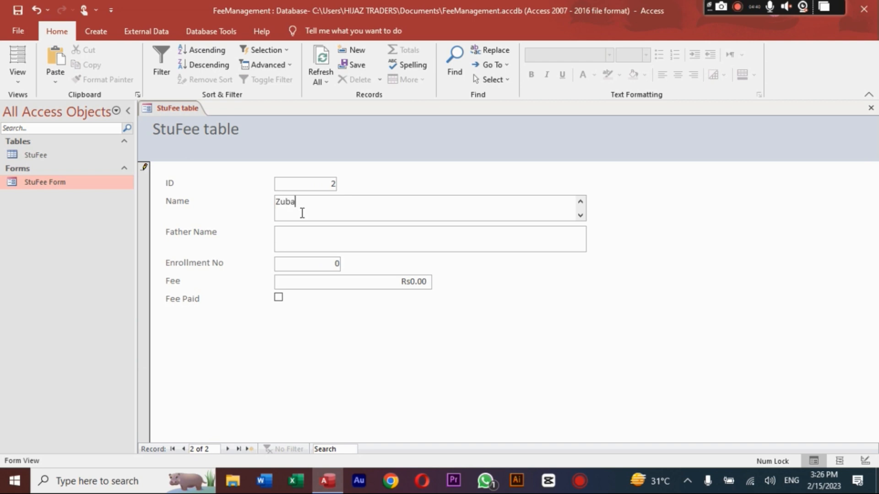
{"action": "key", "text": "Tab"}
{"action": "type", "text": "Ahmed"}
{"action": "key", "text": "Tab"}
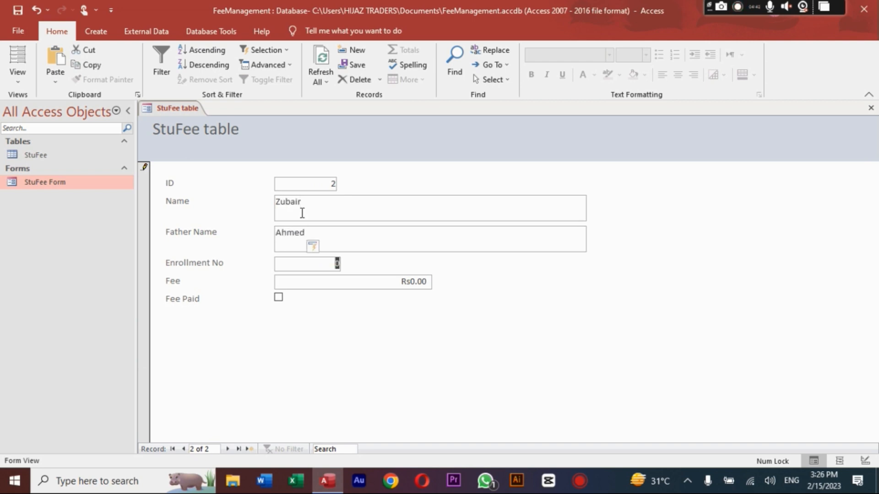
{"action": "type", "text": "1002"}
{"action": "key", "text": "Tab"}
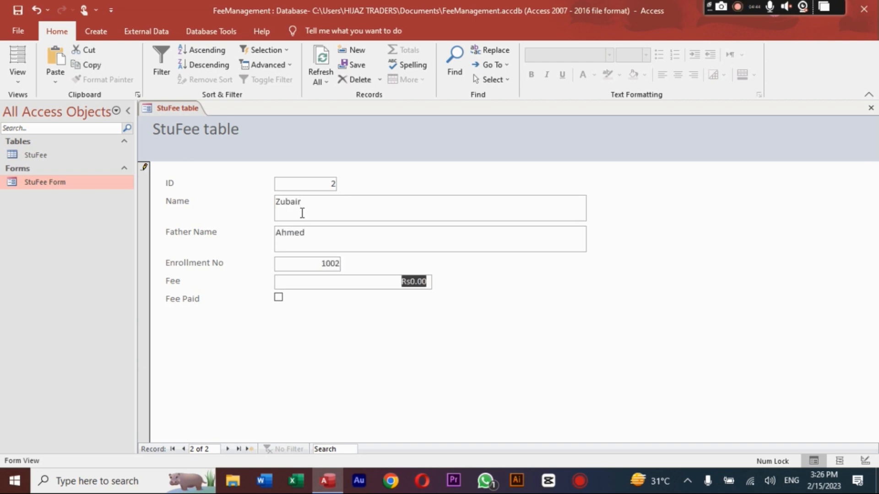
{"action": "type", "text": "2500"}
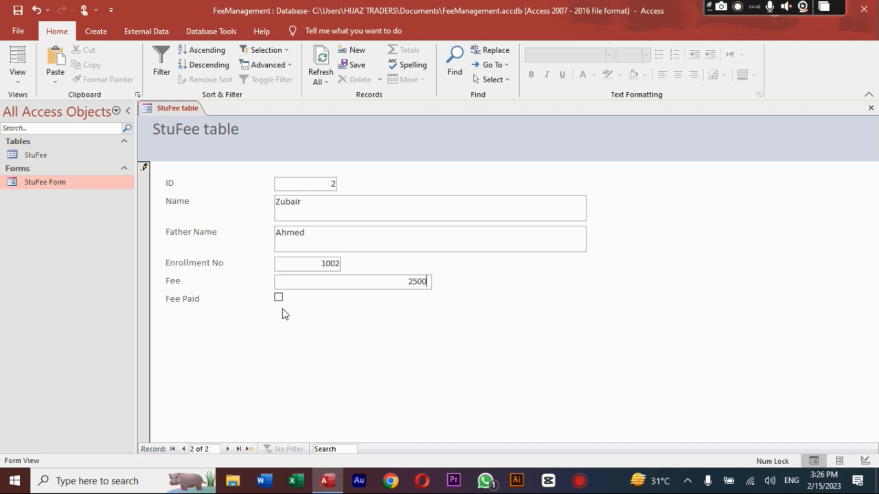
Add a third record with the student's name, father's name, enrollment number and a fee of 2500, leaving Fee Paid unchecked.
{"action": "left_click", "coordinate": [228, 449]}
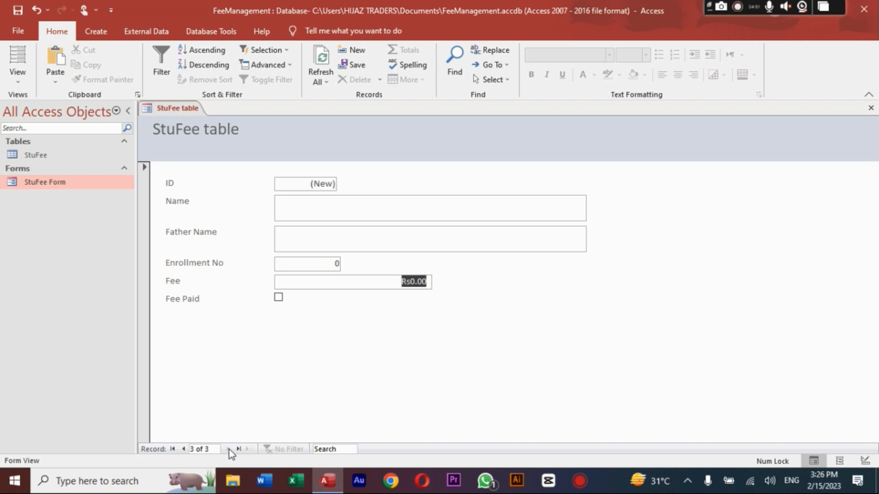
{"action": "left_click", "coordinate": [288, 207]}
{"action": "type", "text": "Ali"}
{"action": "key", "text": "Tab"}
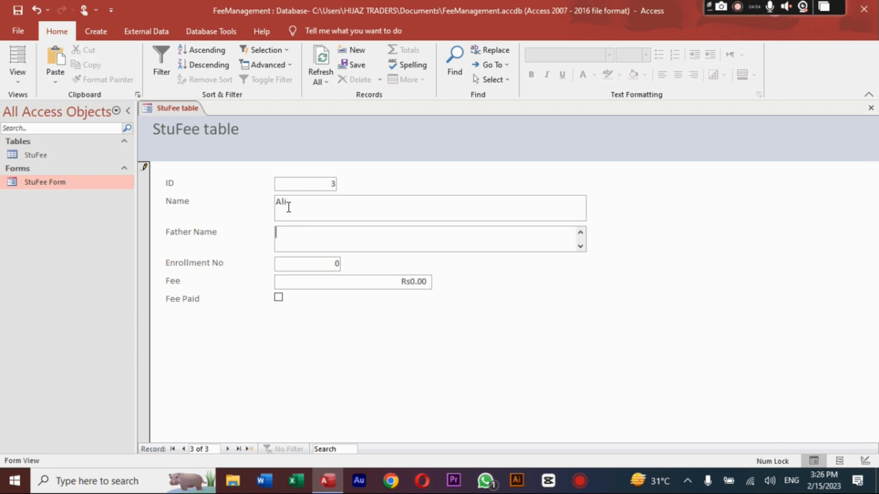
{"action": "type", "text": "Khan"}
{"action": "key", "text": "Tab"}
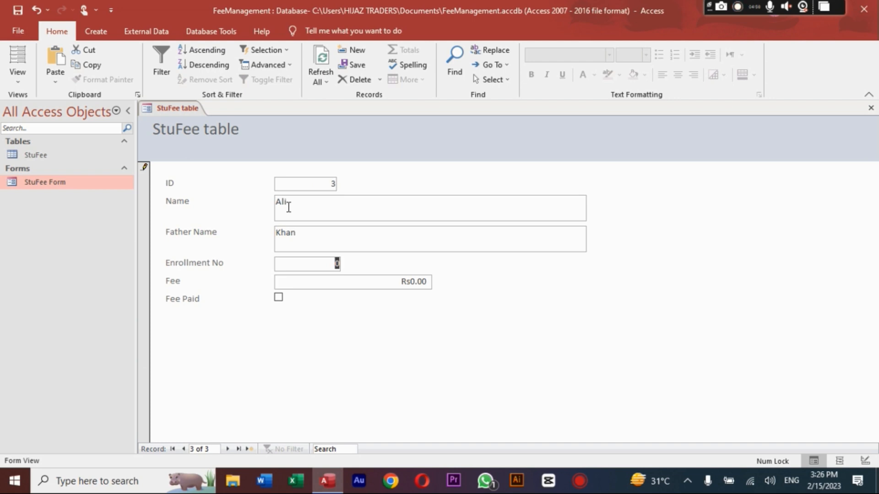
{"action": "type", "text": "1003"}
{"action": "key", "text": "Tab"}
{"action": "type", "text": "2500"}
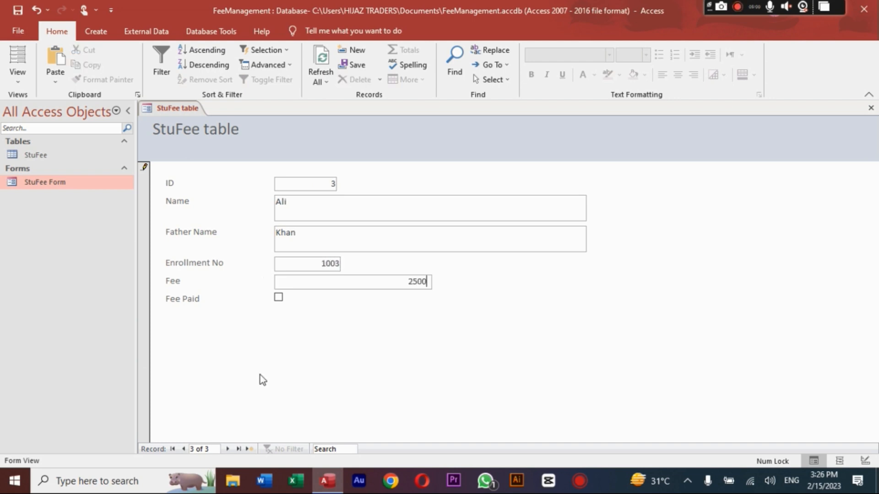
Commit the third record by moving to a new one, and close the form.
{"action": "left_click", "coordinate": [229, 449]}
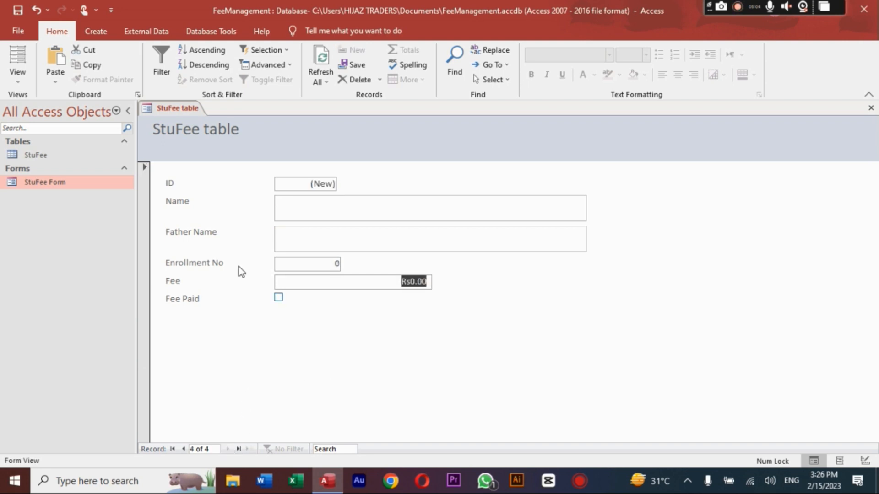
{"action": "right_click", "coordinate": [188, 108]}
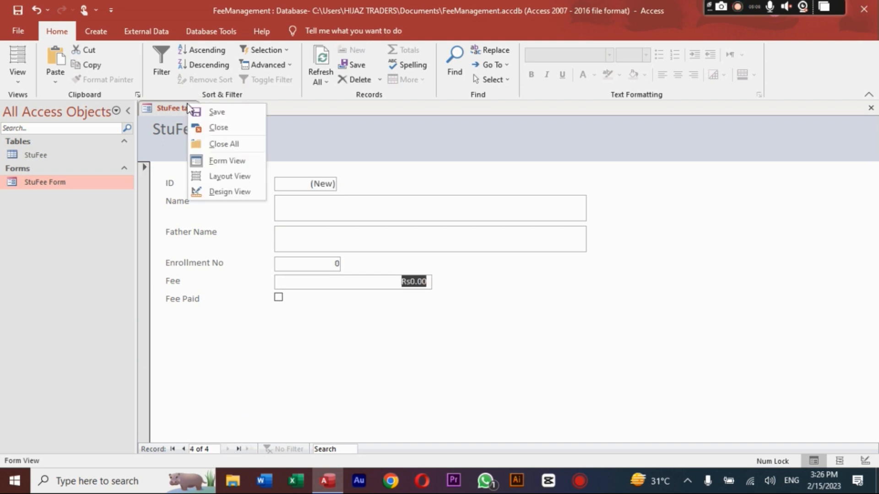
{"action": "left_click", "coordinate": [208, 130]}
Create a detail query on the StuFee table with the Simple Query Wizard, including all of its fields.
{"action": "left_click", "coordinate": [96, 32]}
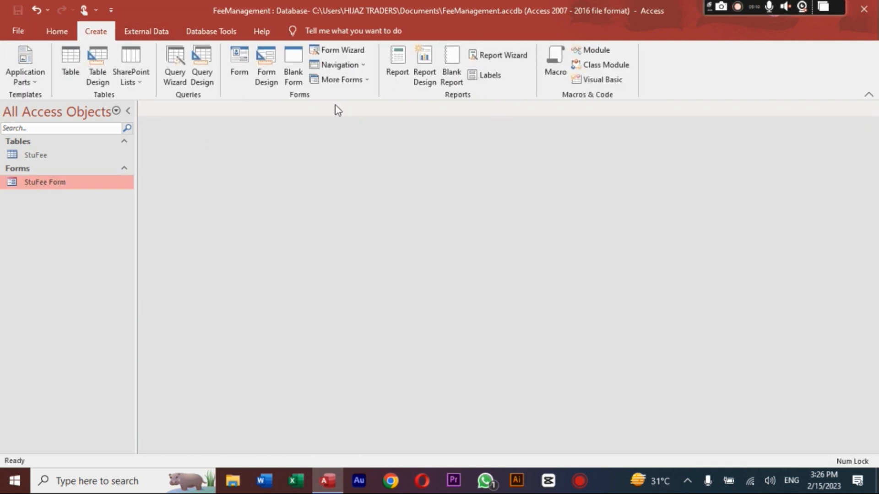
{"action": "left_click", "coordinate": [173, 63]}
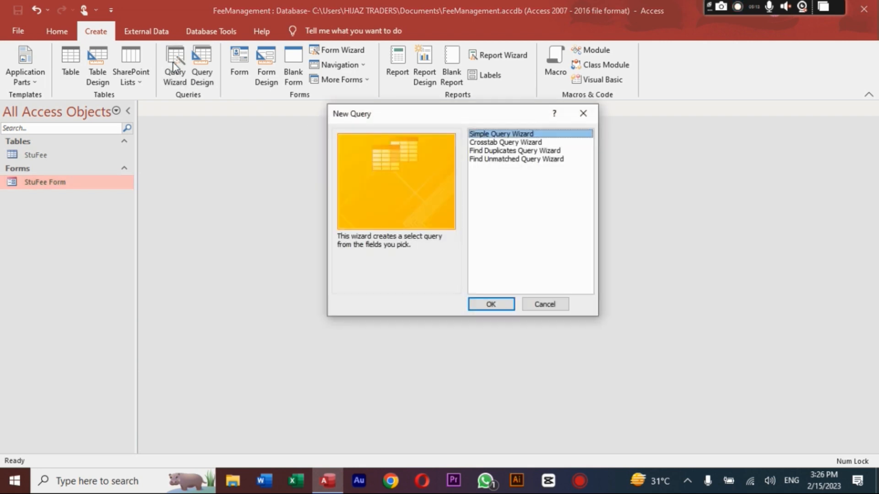
{"action": "left_click", "coordinate": [501, 303]}
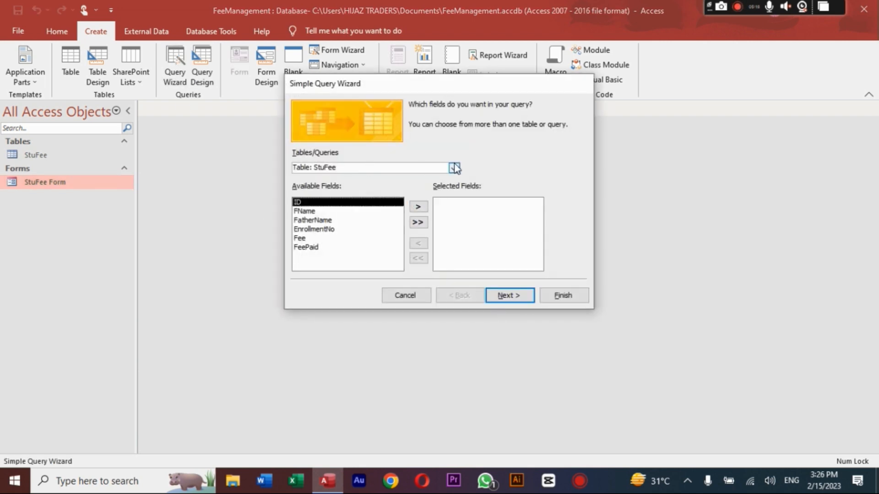
{"action": "left_click", "coordinate": [417, 223]}
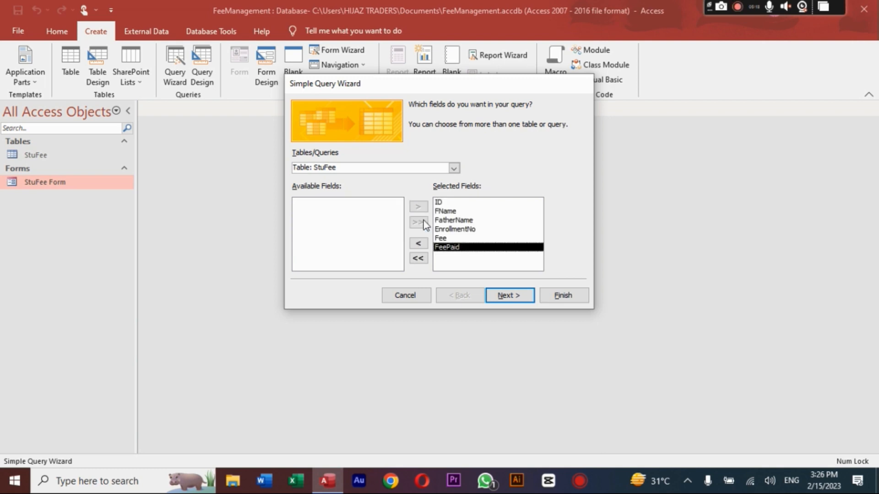
{"action": "left_click", "coordinate": [501, 300]}
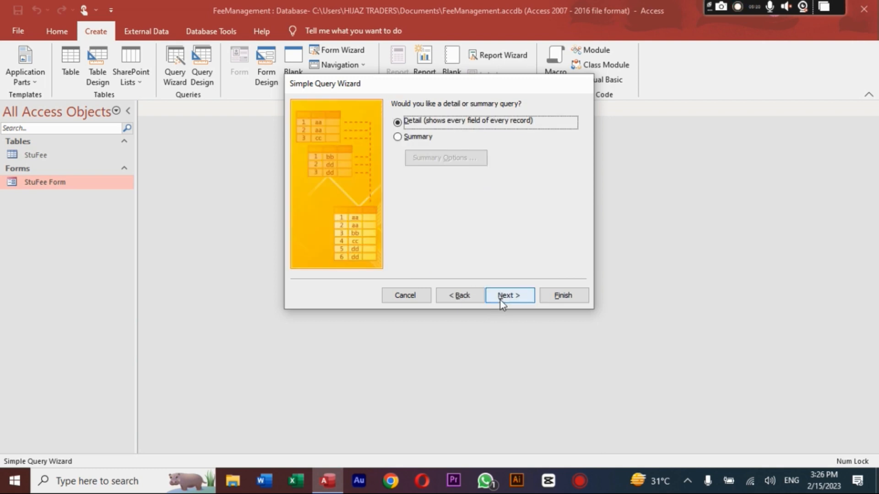
{"action": "left_click", "coordinate": [564, 297]}
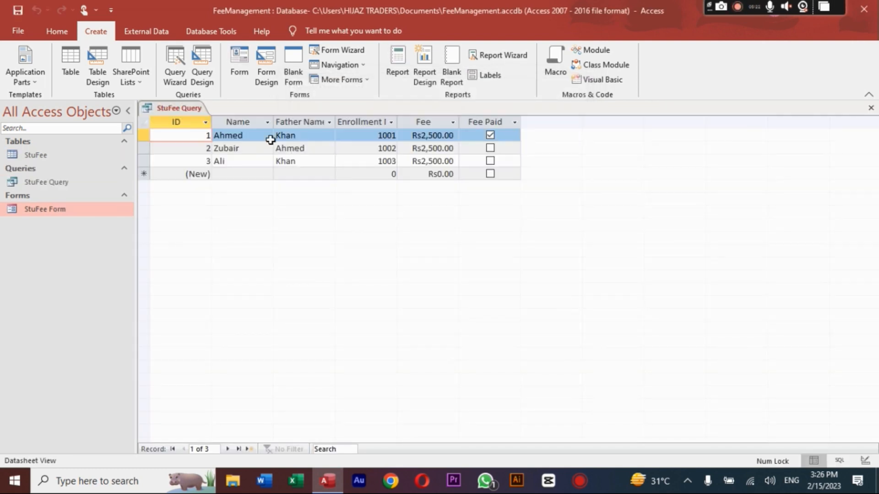
Switch the StuFee query to Design View and set the FeePaid criteria to No.
{"action": "right_click", "coordinate": [193, 108]}
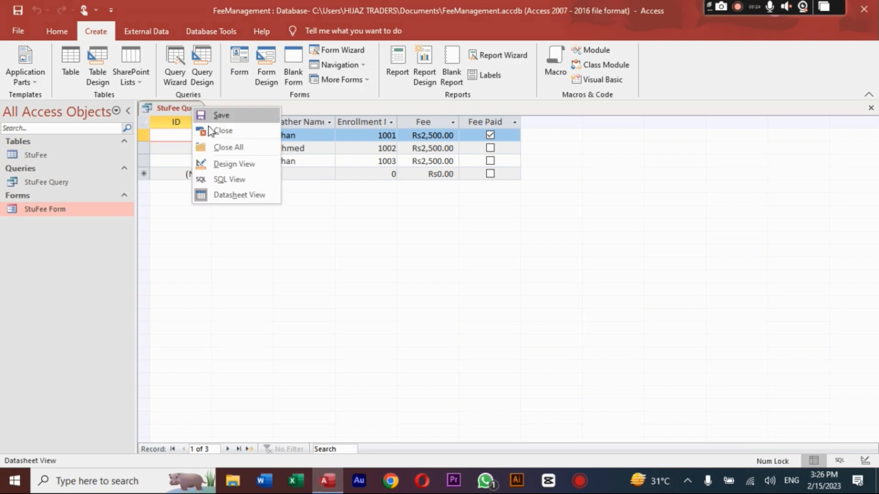
{"action": "left_click", "coordinate": [251, 168]}
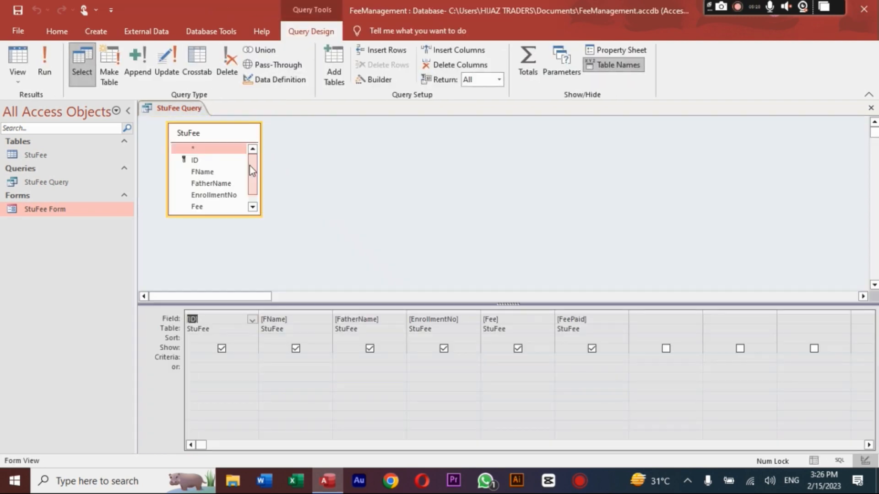
{"action": "left_click", "coordinate": [572, 359]}
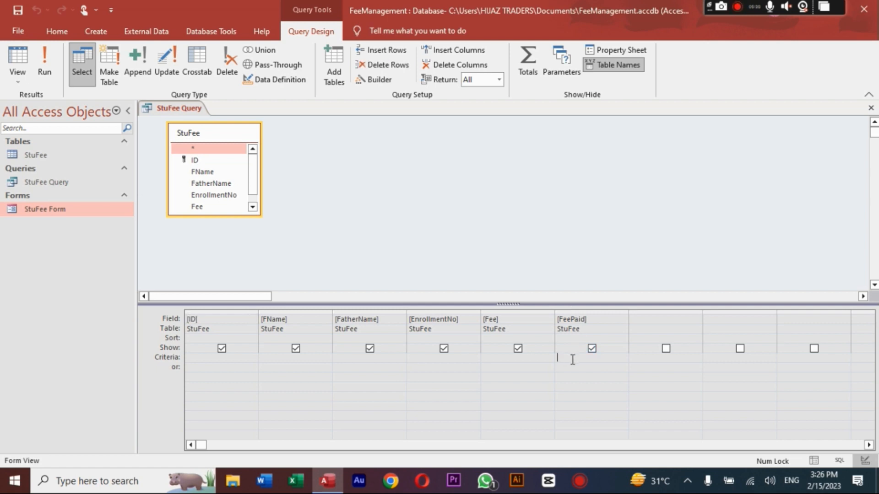
{"action": "type", "text": "No"}
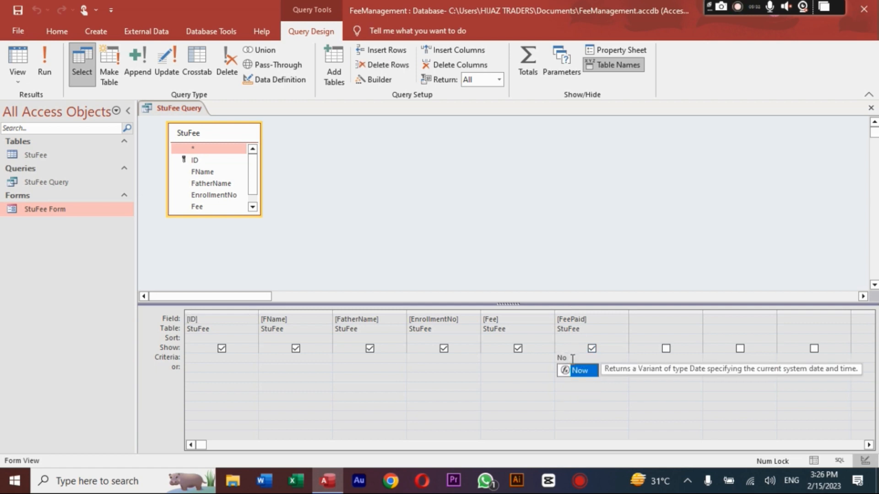
{"action": "key", "text": "Return"}
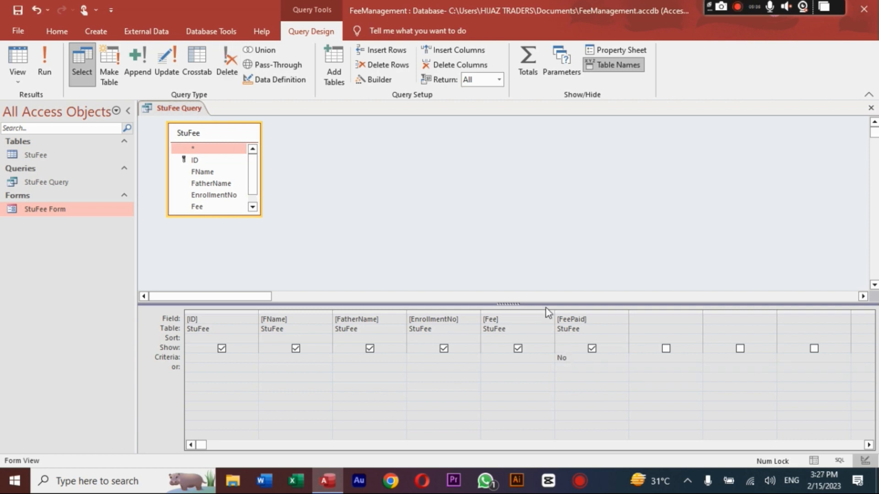
{"action": "left_click", "coordinate": [578, 359]}
Save the changes to StuFee Query and close it.
{"action": "right_click", "coordinate": [174, 109]}
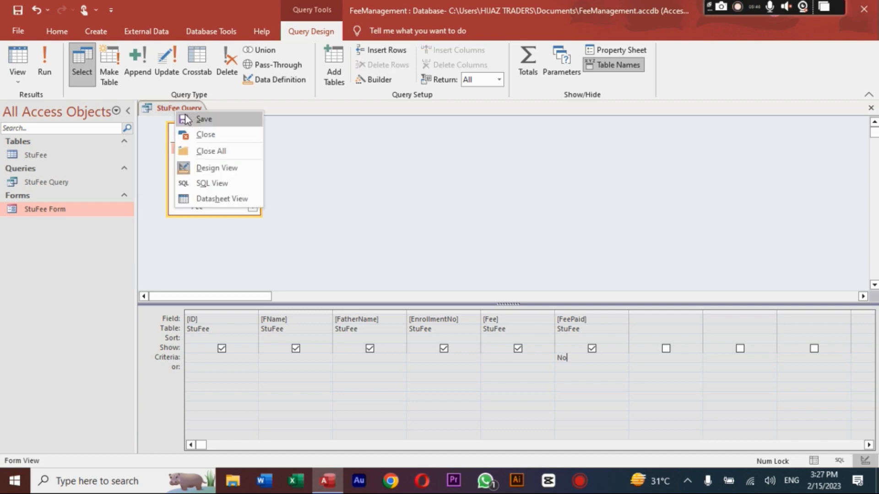
{"action": "left_click", "coordinate": [184, 114]}
{"action": "right_click", "coordinate": [186, 111]}
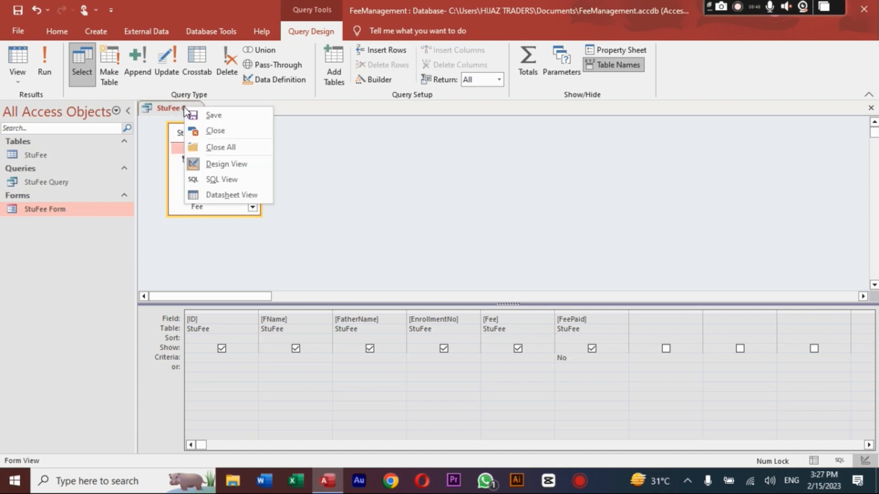
{"action": "left_click", "coordinate": [203, 130]}
Start the Report Wizard and choose StuFee Query as the report's source.
{"action": "left_click", "coordinate": [95, 39]}
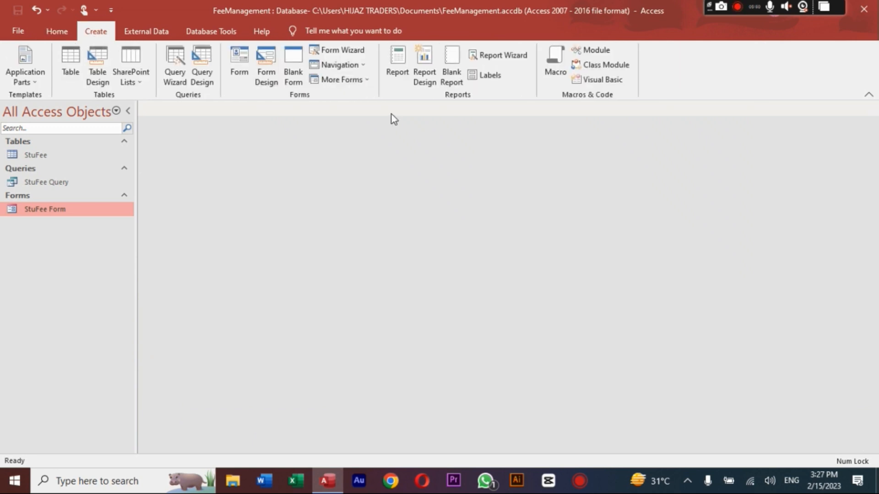
{"action": "left_click", "coordinate": [498, 61]}
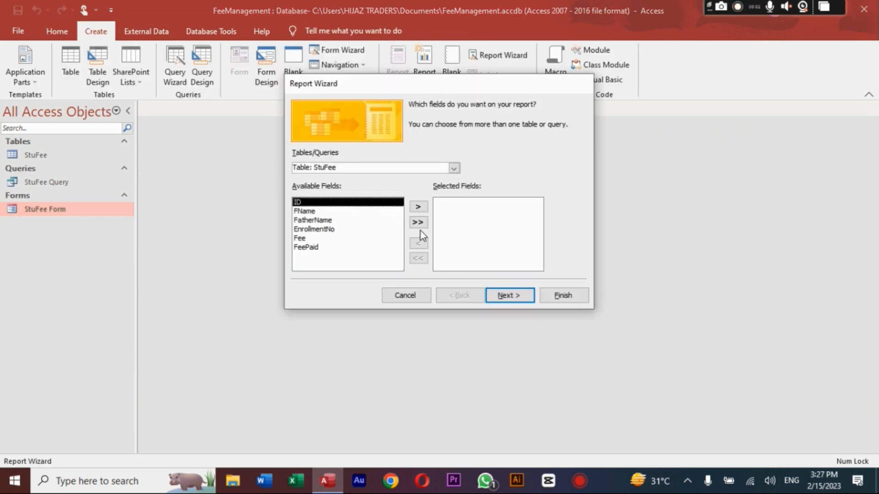
{"action": "left_click", "coordinate": [454, 170]}
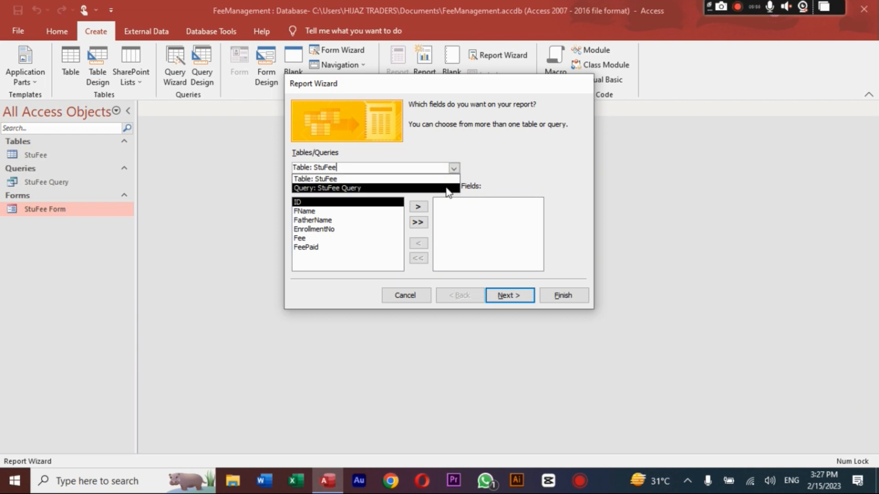
{"action": "left_click", "coordinate": [447, 188]}
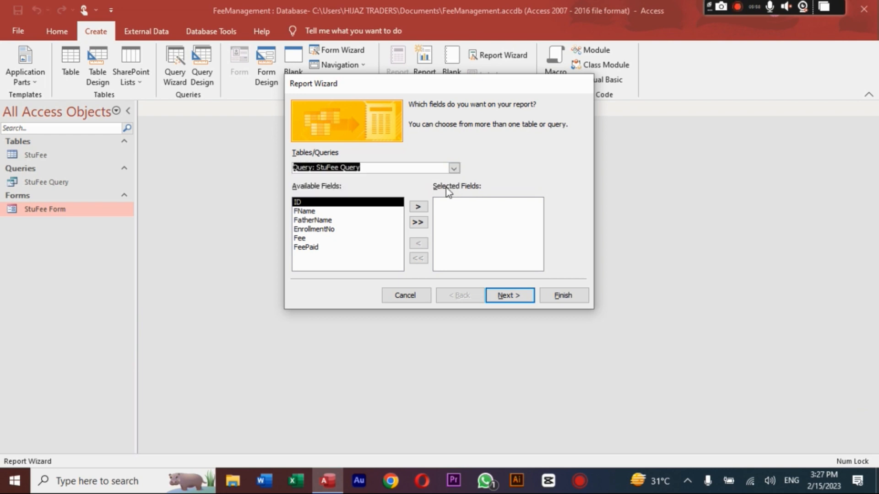
Include all fields of StuFee Query in the report and sort the records by ID in ascending order.
{"action": "left_click", "coordinate": [428, 220]}
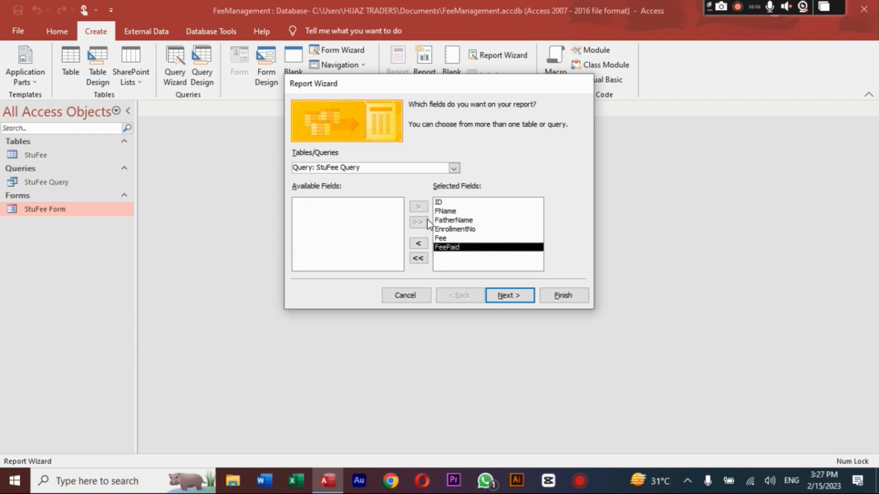
{"action": "left_click", "coordinate": [510, 290]}
{"action": "left_click", "coordinate": [528, 295]}
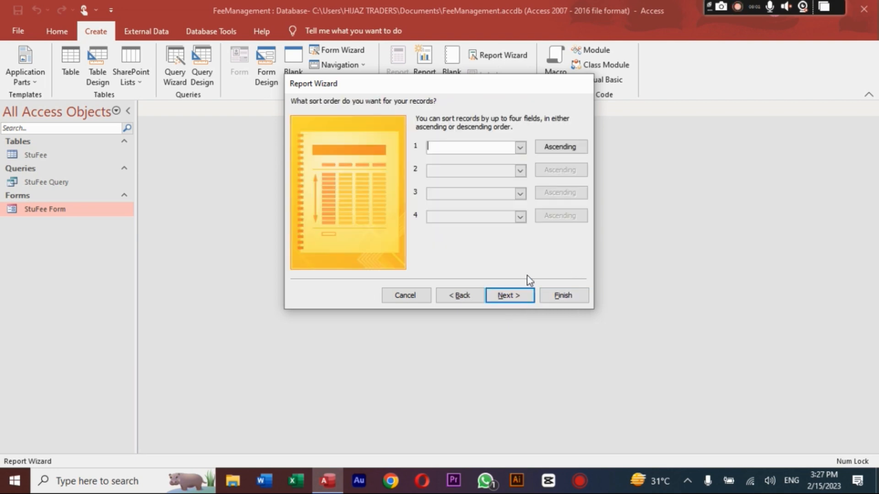
{"action": "left_click", "coordinate": [521, 148]}
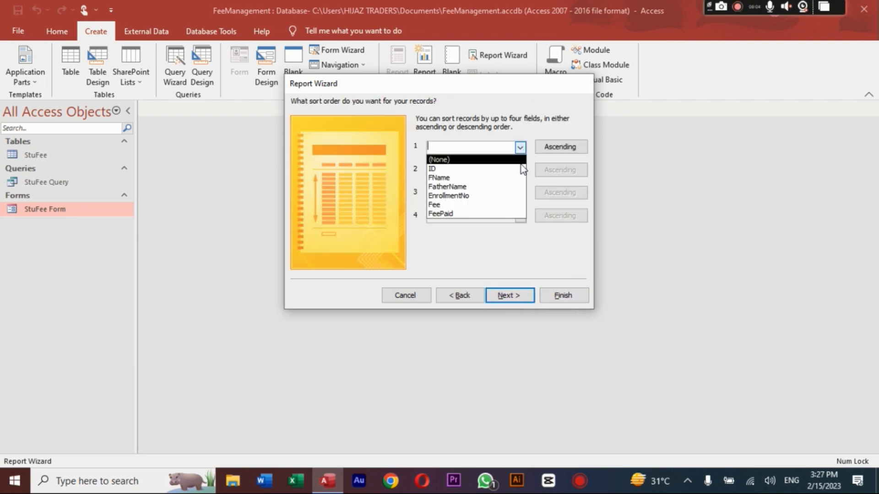
{"action": "left_click", "coordinate": [521, 169]}
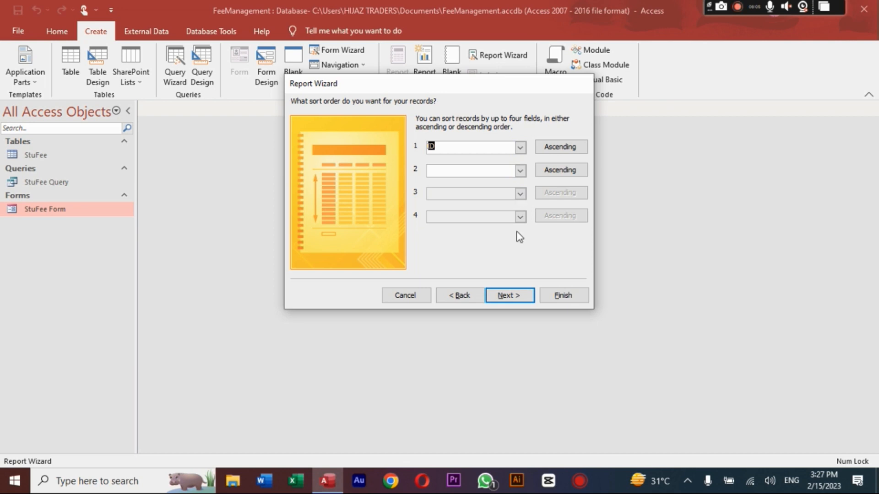
{"action": "left_click", "coordinate": [510, 296]}
Give the report a columnar portrait layout and create it with the title StuFee Report.
{"action": "left_click", "coordinate": [482, 133]}
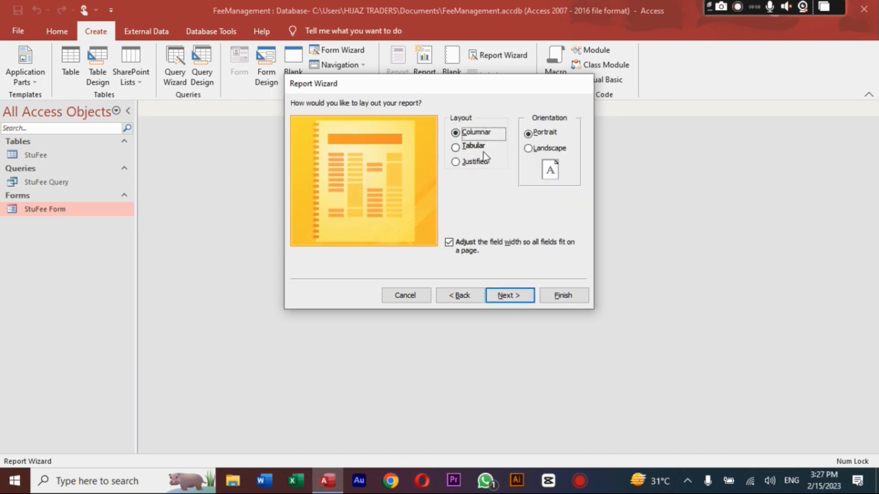
{"action": "left_click", "coordinate": [509, 296]}
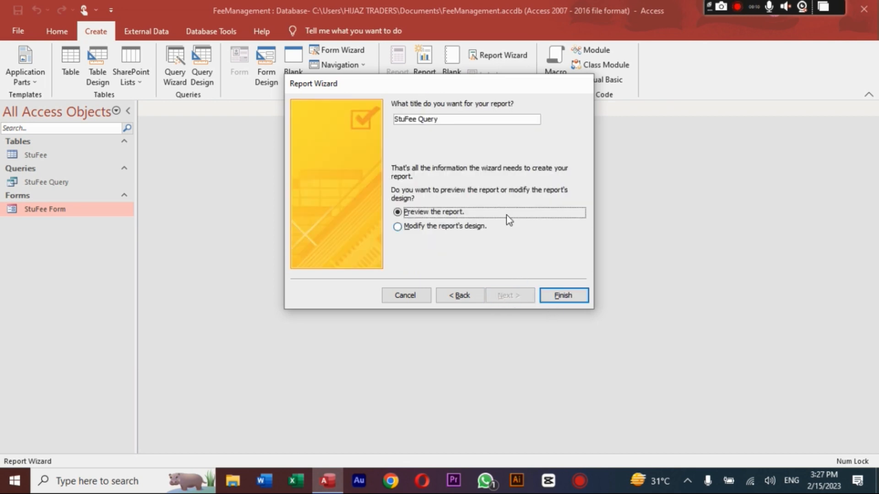
{"action": "left_click", "coordinate": [467, 124]}
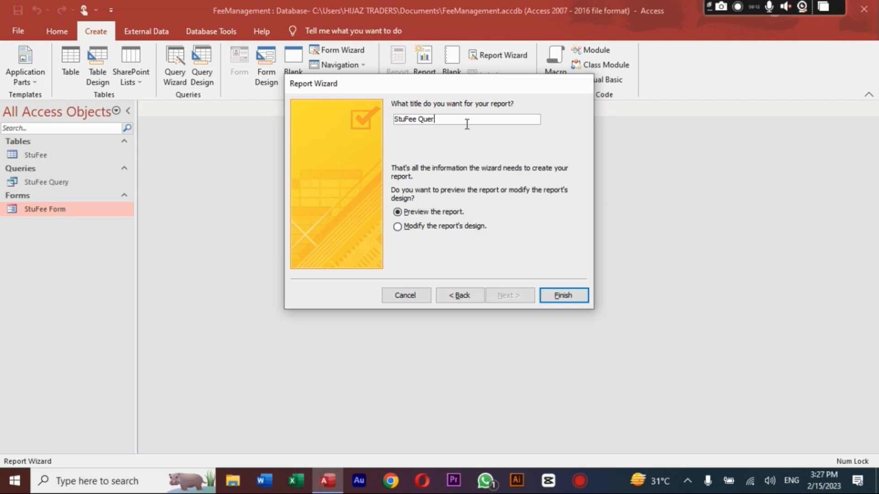
{"action": "key", "text": "BackSpace"}
{"action": "key", "text": "BackSpace"}
{"action": "key", "text": "BackSpace"}
{"action": "left_click", "coordinate": [547, 294]}
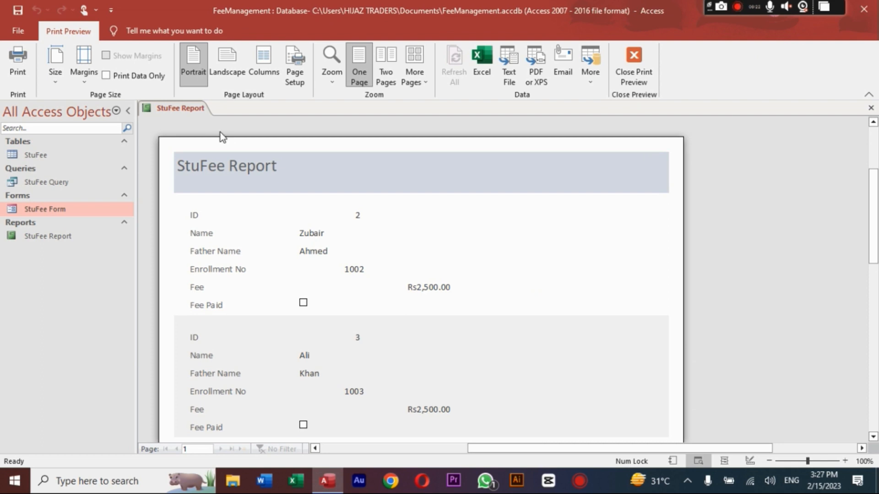
Save StuFee Report and examine its student fee records in the print preview.
{"action": "right_click", "coordinate": [196, 115]}
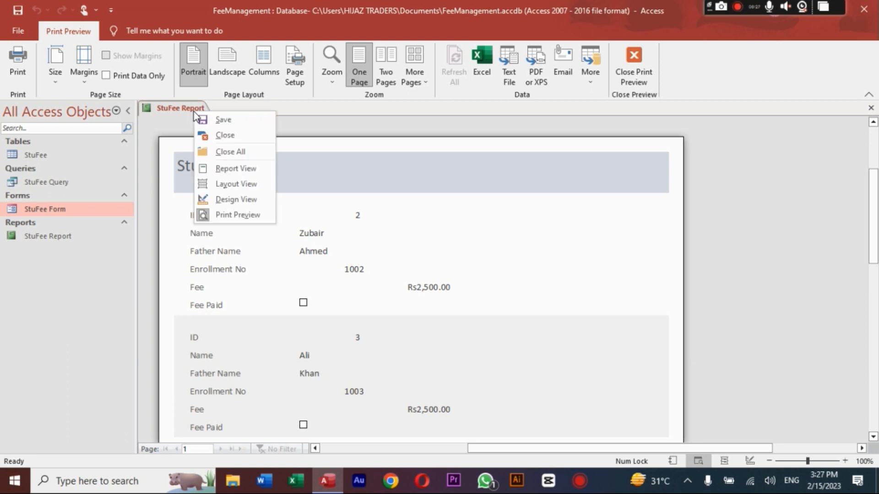
{"action": "left_click", "coordinate": [219, 127]}
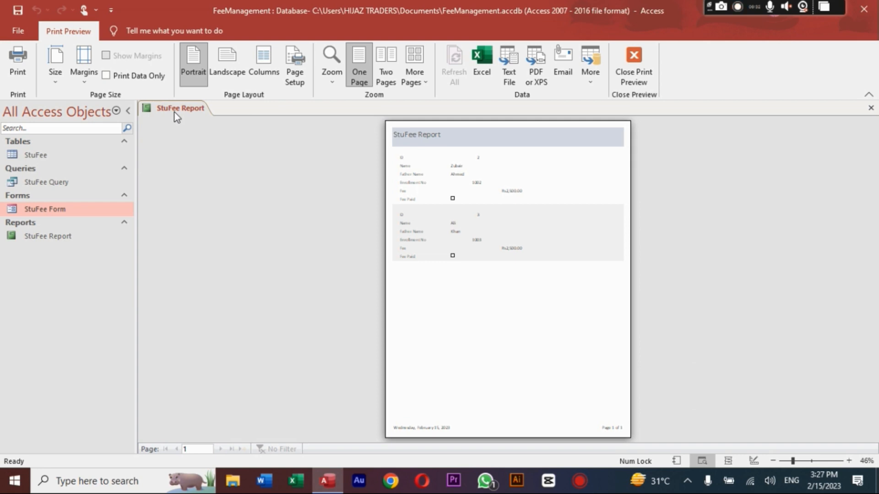
{"action": "left_click", "coordinate": [453, 200]}
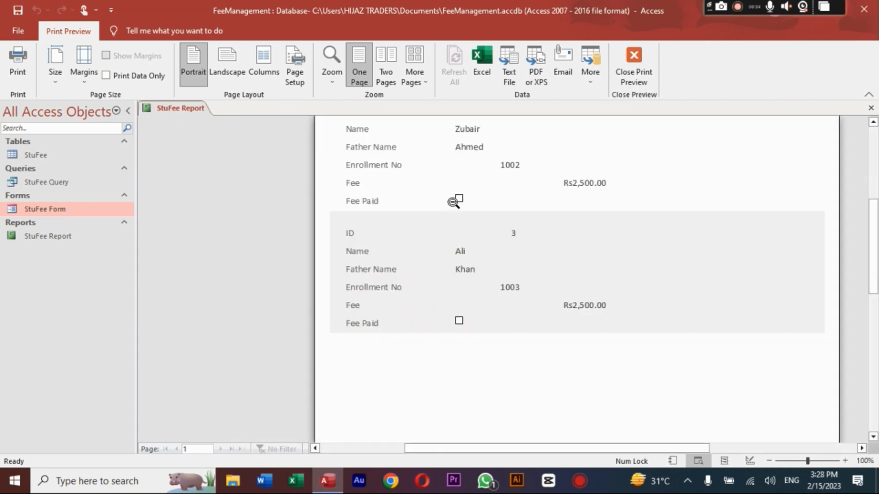
{"action": "scroll", "coordinate": [877, 206], "scroll_direction": "up", "scroll_amount": 5}
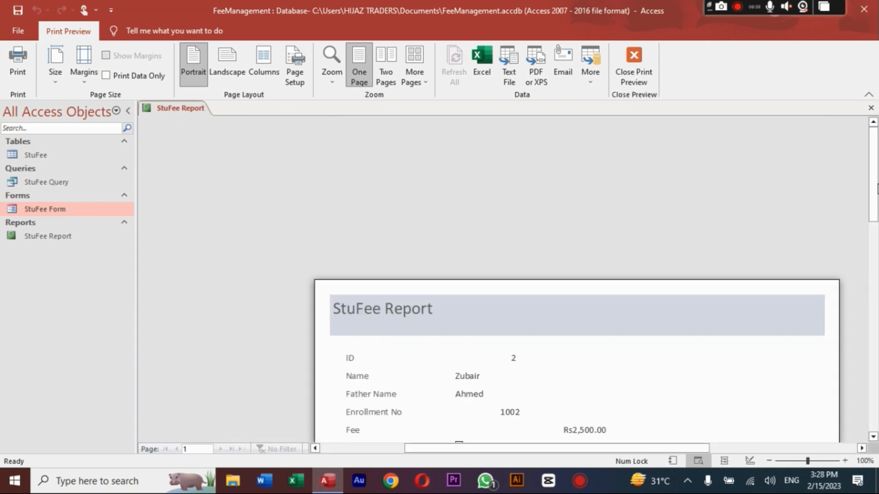
{"action": "scroll", "coordinate": [877, 205], "scroll_direction": "down", "scroll_amount": 1}
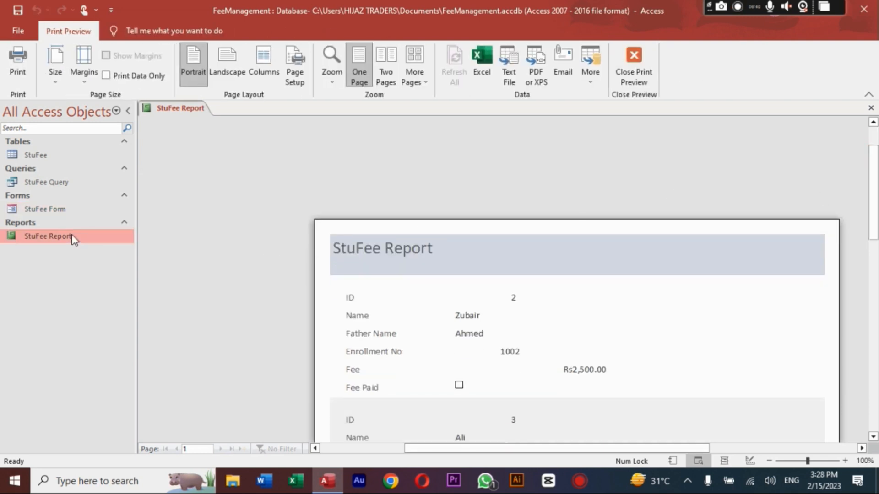
Open StuFee Query to compare its records with the report, and close both the query and the report.
{"action": "double_click", "coordinate": [59, 183]}
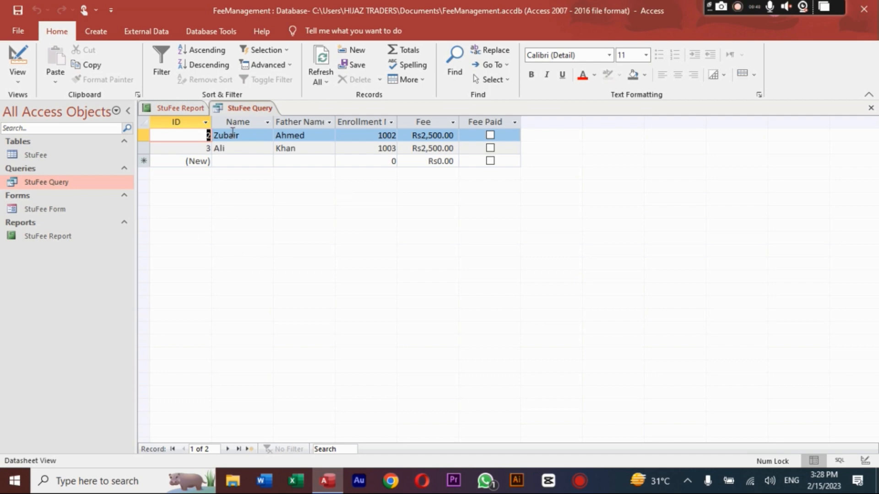
{"action": "left_click", "coordinate": [199, 109]}
{"action": "right_click", "coordinate": [232, 109]}
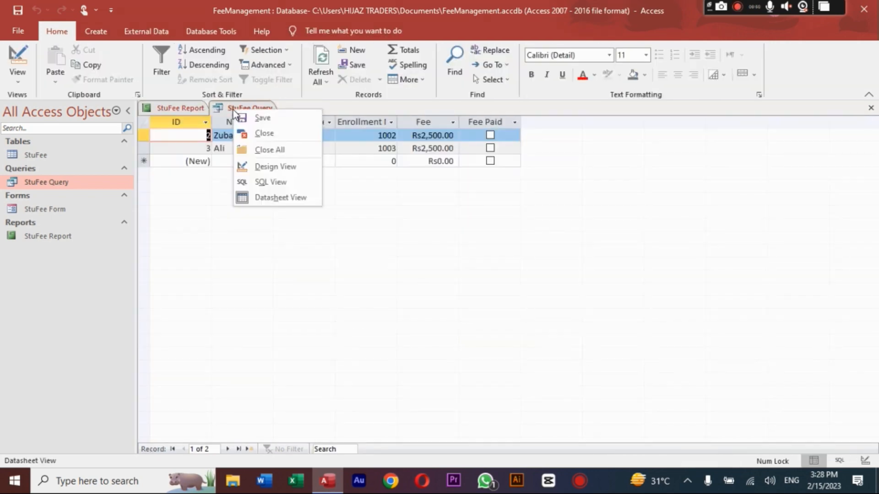
{"action": "left_click", "coordinate": [257, 129]}
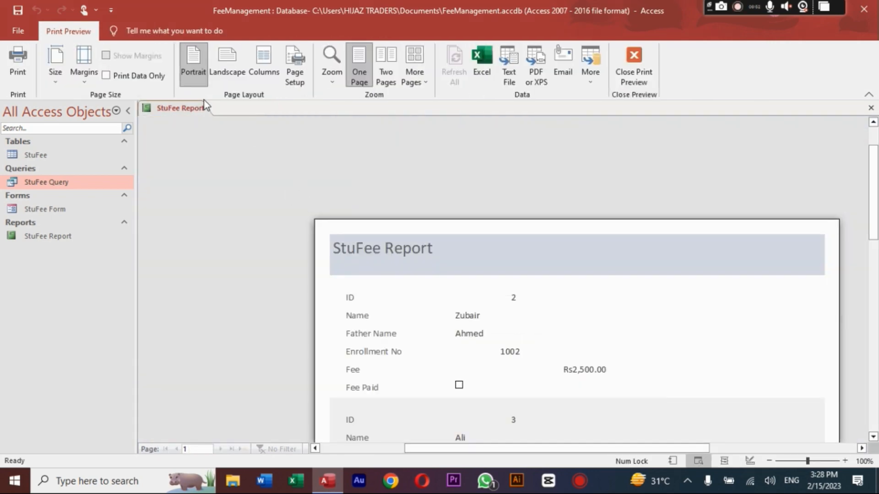
{"action": "right_click", "coordinate": [191, 106]}
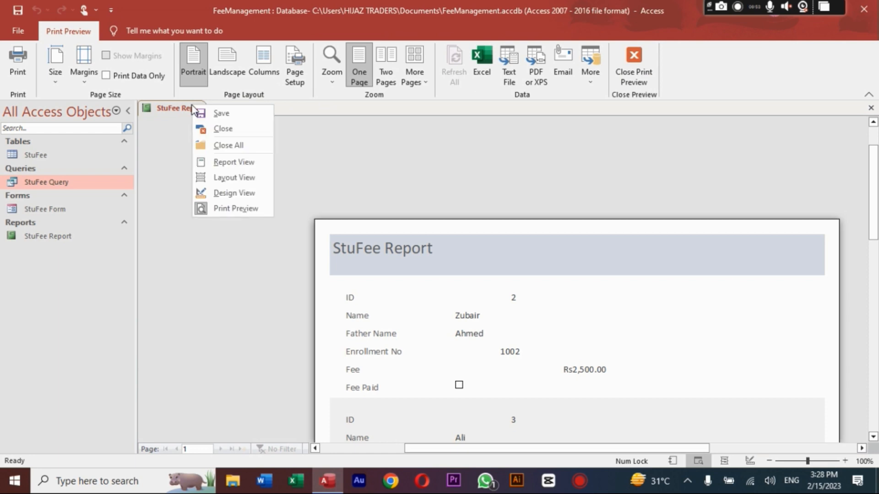
{"action": "left_click", "coordinate": [216, 127]}
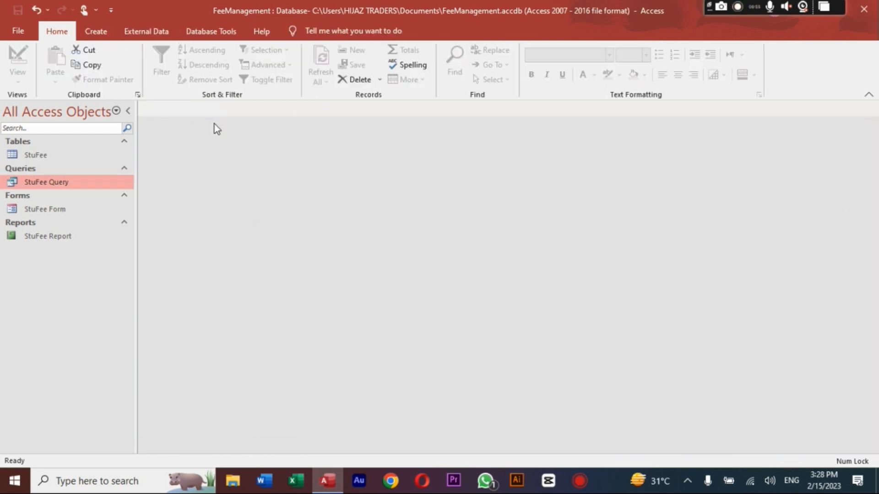
Reopen StuFee Report and view it in Layout View.
{"action": "double_click", "coordinate": [61, 239]}
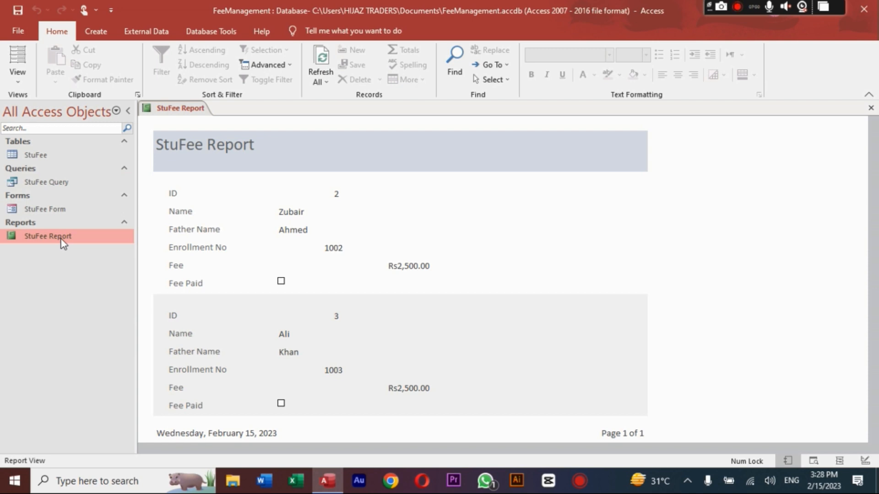
{"action": "right_click", "coordinate": [199, 117]}
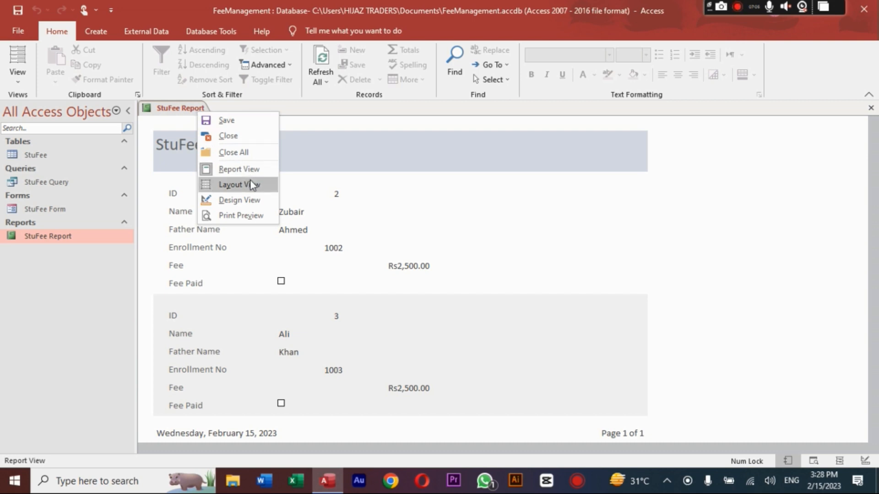
{"action": "left_click", "coordinate": [238, 185]}
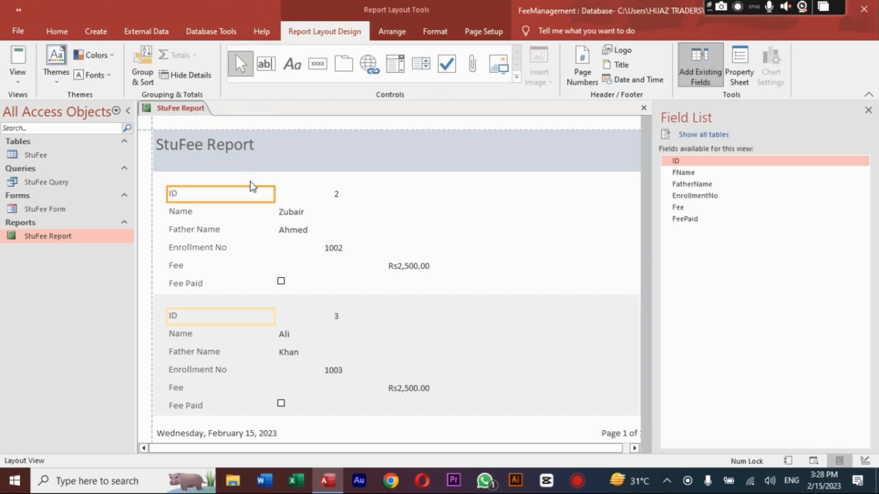
Close StuFee Report and permanently delete it from the database.
{"action": "right_click", "coordinate": [196, 108]}
{"action": "left_click", "coordinate": [223, 128]}
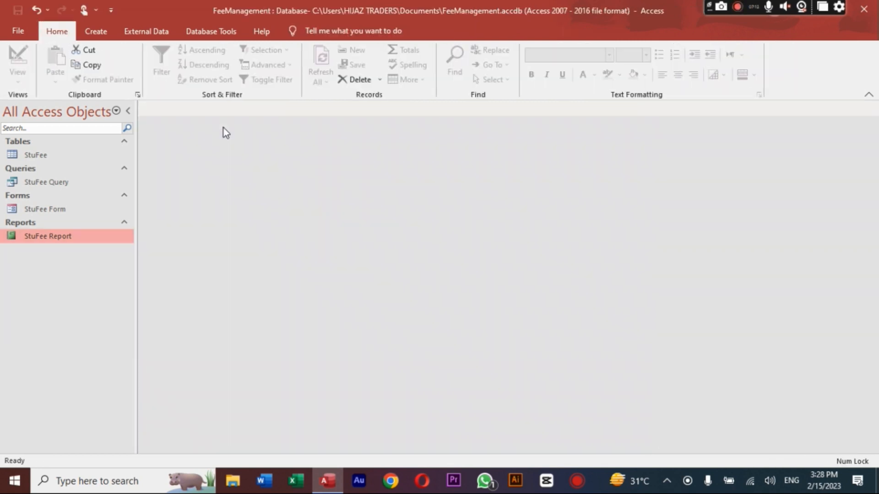
{"action": "key", "text": "Delete"}
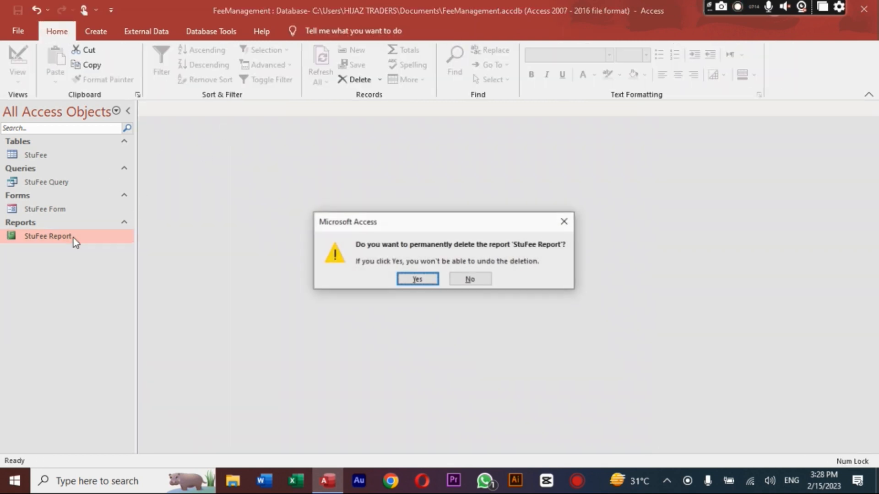
{"action": "key", "text": "Return"}
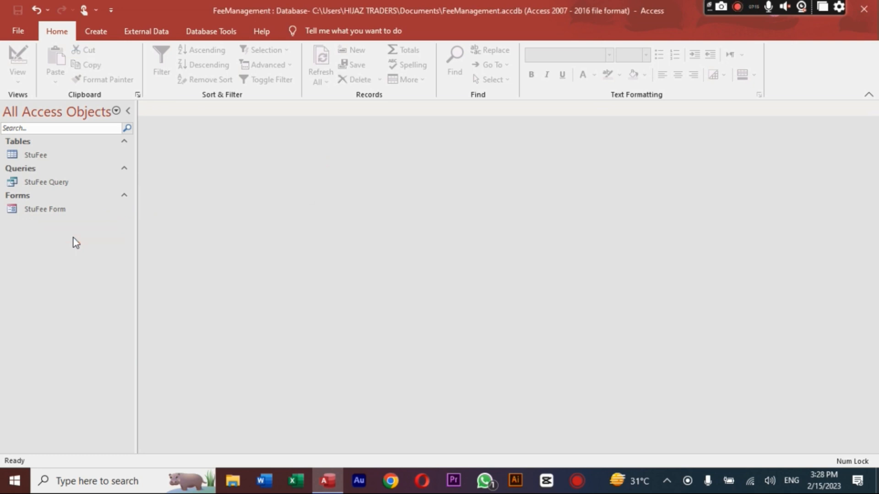
Start a new report with the Report Wizard, based on StuFee Query and including all of its fields.
{"action": "left_click", "coordinate": [97, 33]}
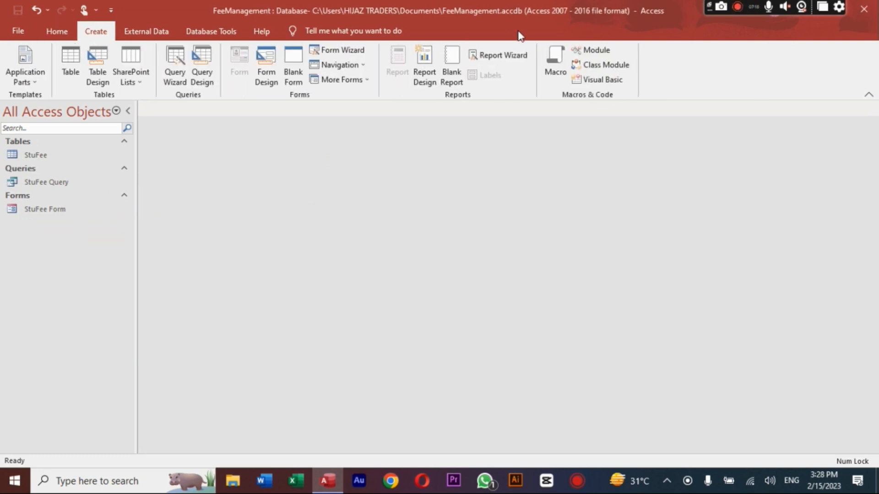
{"action": "left_click", "coordinate": [503, 57]}
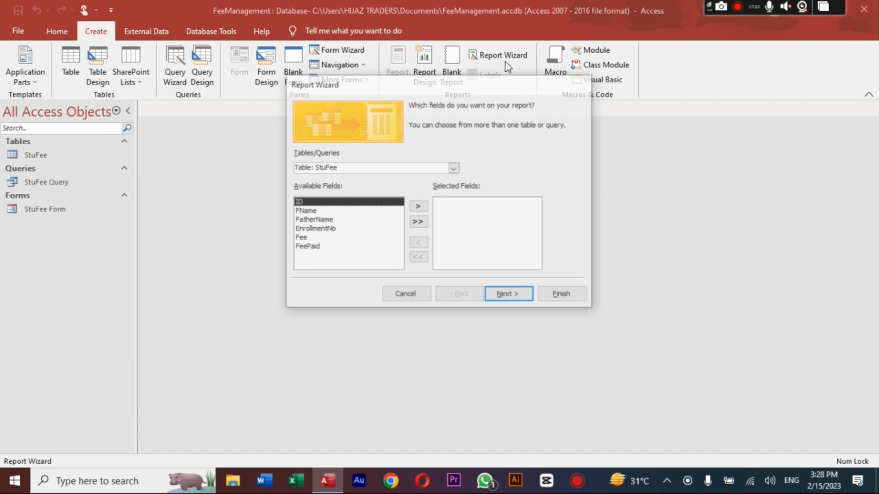
{"action": "left_click", "coordinate": [418, 223]}
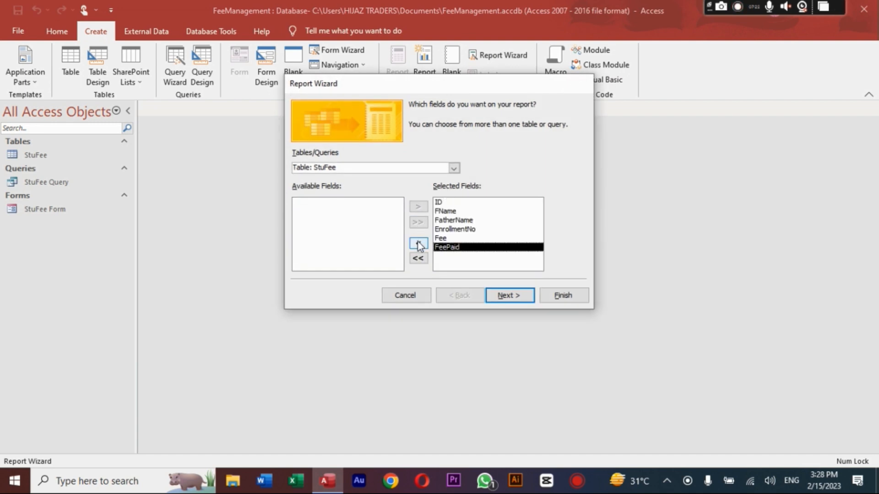
{"action": "left_click", "coordinate": [418, 259]}
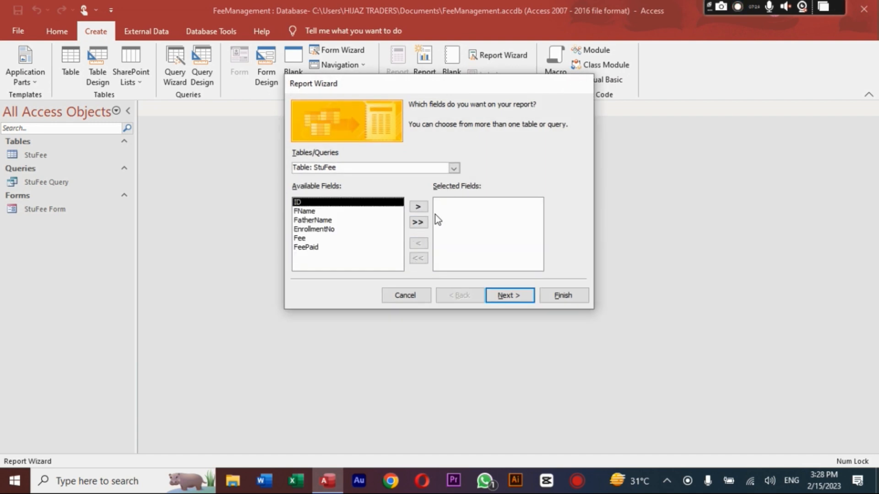
{"action": "left_click", "coordinate": [454, 170]}
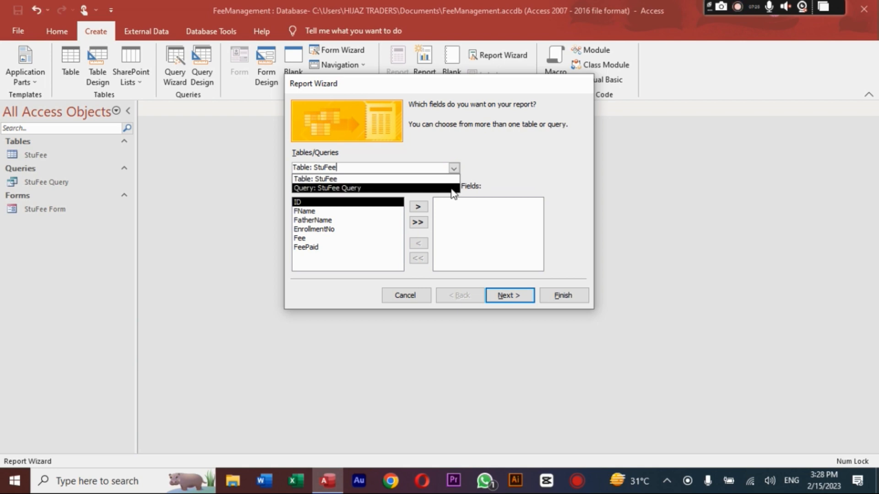
{"action": "left_click", "coordinate": [453, 190]}
{"action": "left_click", "coordinate": [418, 223]}
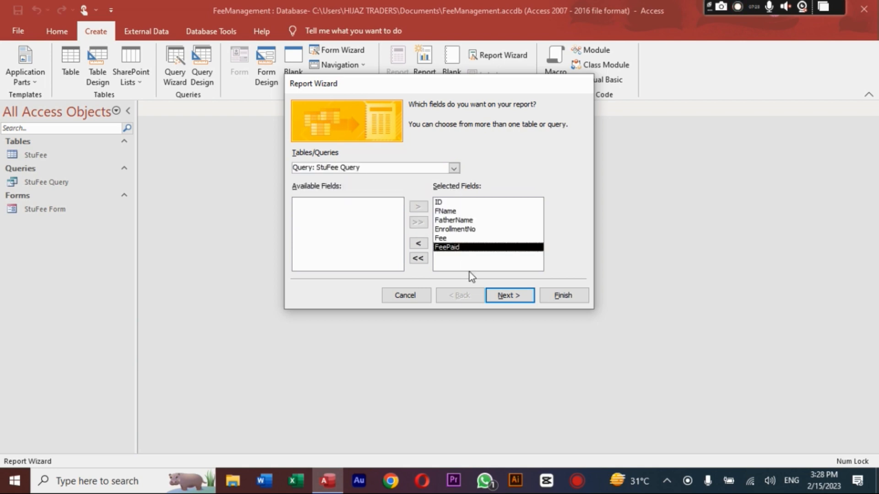
Leave the report ungrouped, sort it by ID in ascending order, and use a tabular portrait layout.
{"action": "left_click", "coordinate": [493, 298]}
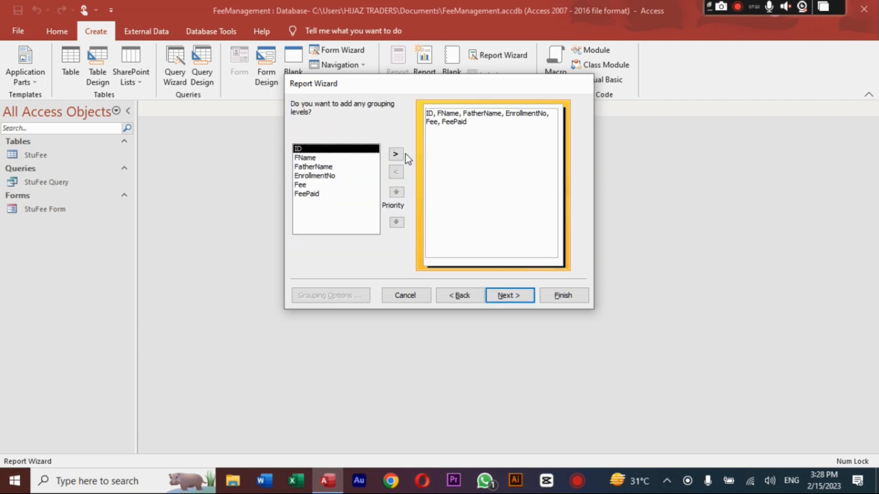
{"action": "left_click", "coordinate": [508, 295]}
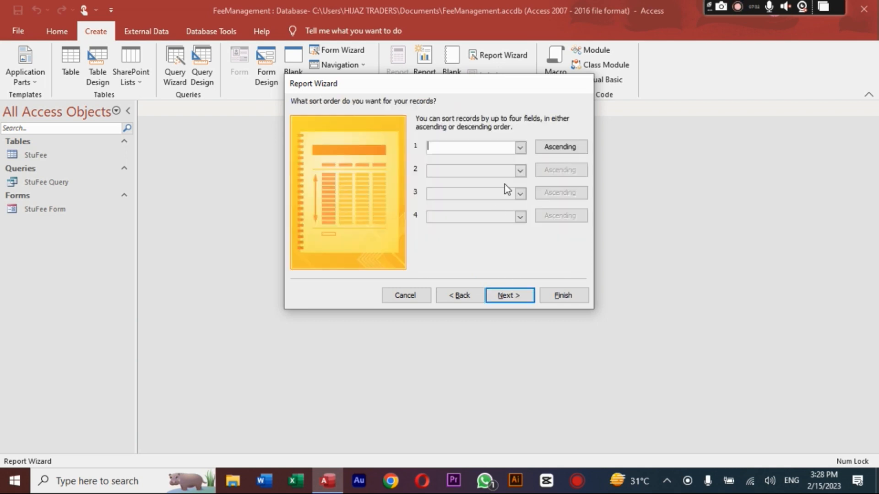
{"action": "left_click", "coordinate": [520, 149]}
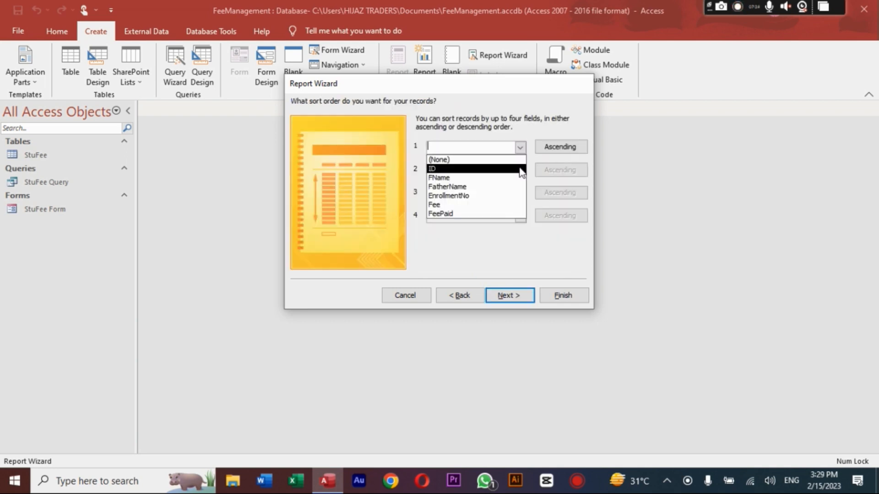
{"action": "left_click", "coordinate": [521, 170]}
{"action": "left_click", "coordinate": [508, 298]}
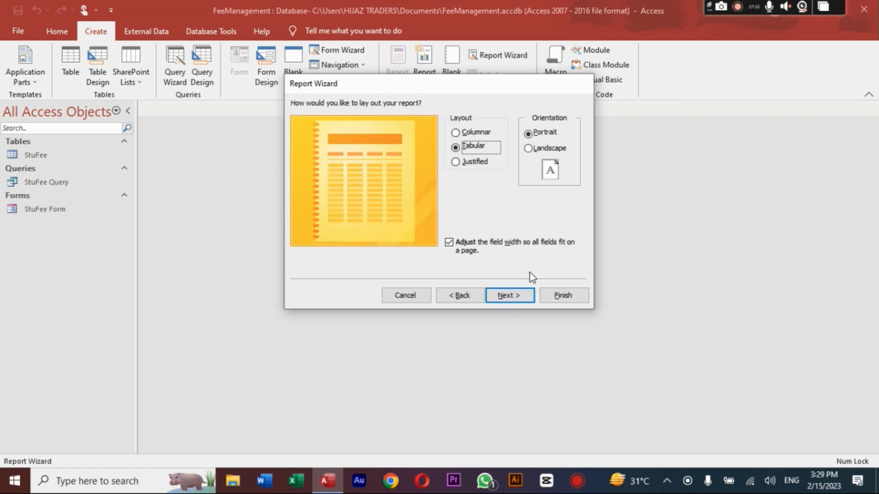
{"action": "left_click", "coordinate": [521, 294]}
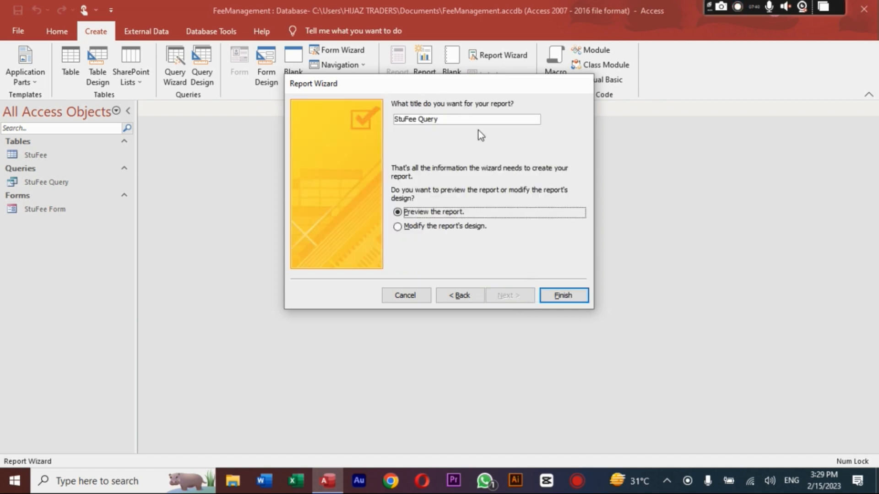
Title the new report Report, finish the wizard, and switch the report to Layout View.
{"action": "double_click", "coordinate": [473, 119]}
{"action": "key", "text": "BackSpace"}
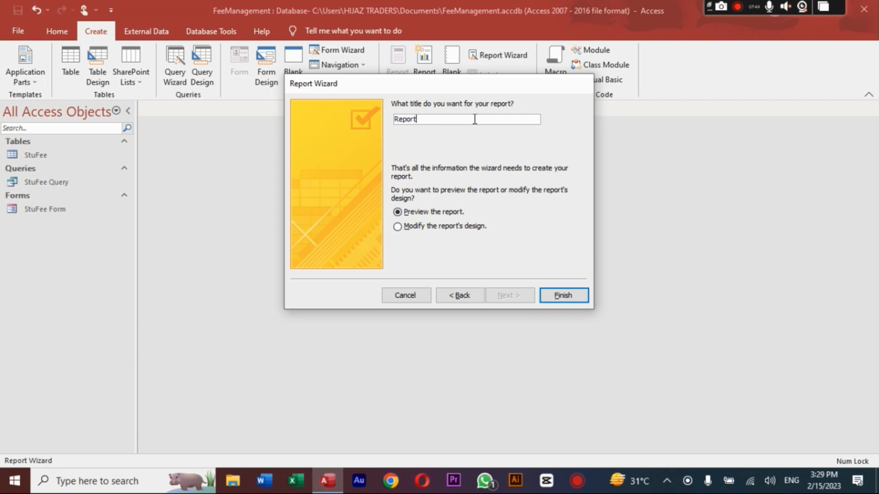
{"action": "key", "text": "Return"}
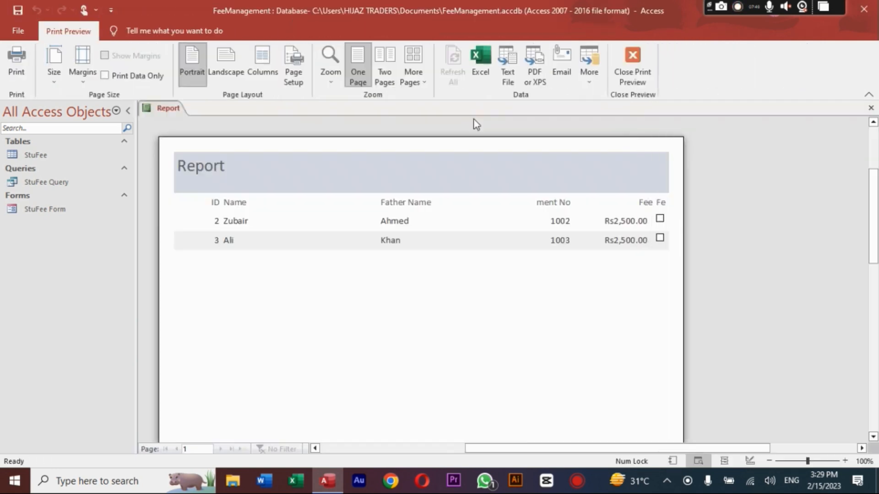
{"action": "right_click", "coordinate": [176, 112]}
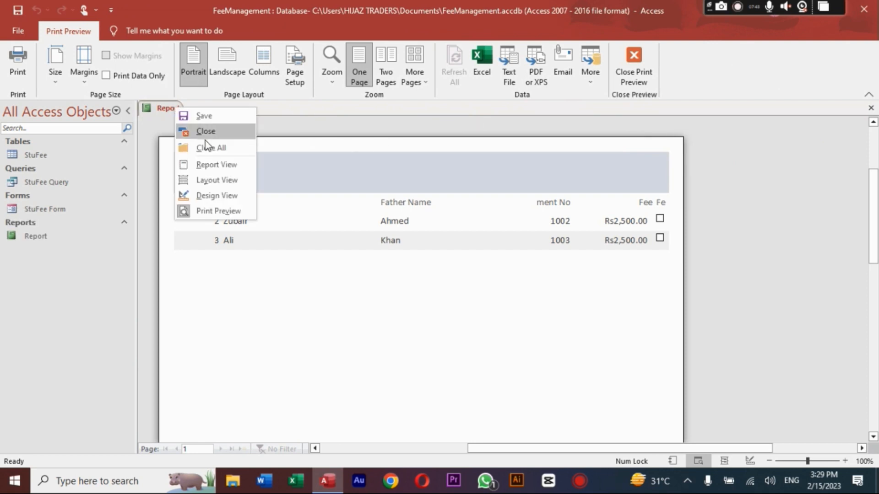
{"action": "left_click", "coordinate": [224, 181]}
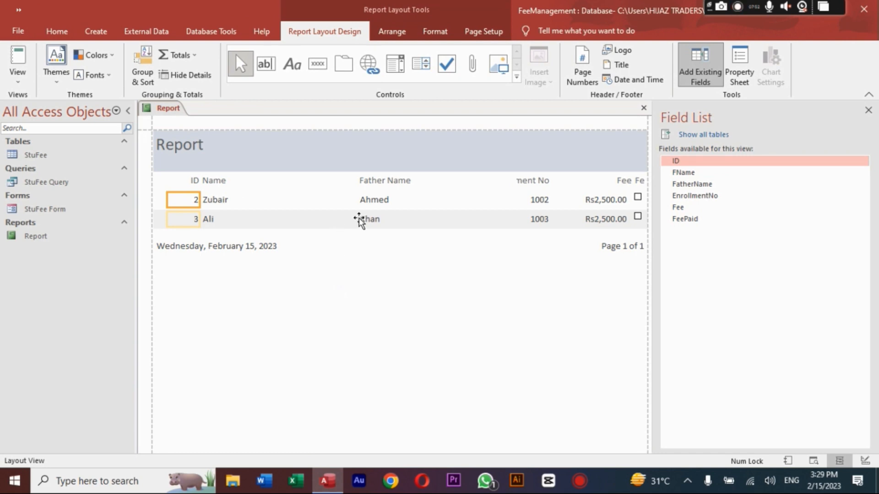
Narrow the Father Name heading to fit its text and move it left, closer to the Name column.
{"action": "left_click", "coordinate": [371, 184]}
{"action": "left_click", "coordinate": [372, 197], "text": "ctrl"}
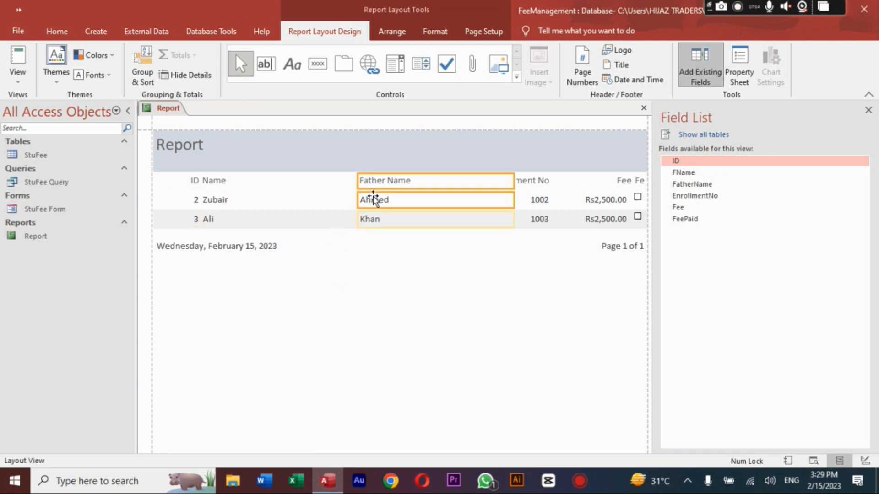
{"action": "left_click", "coordinate": [379, 224]}
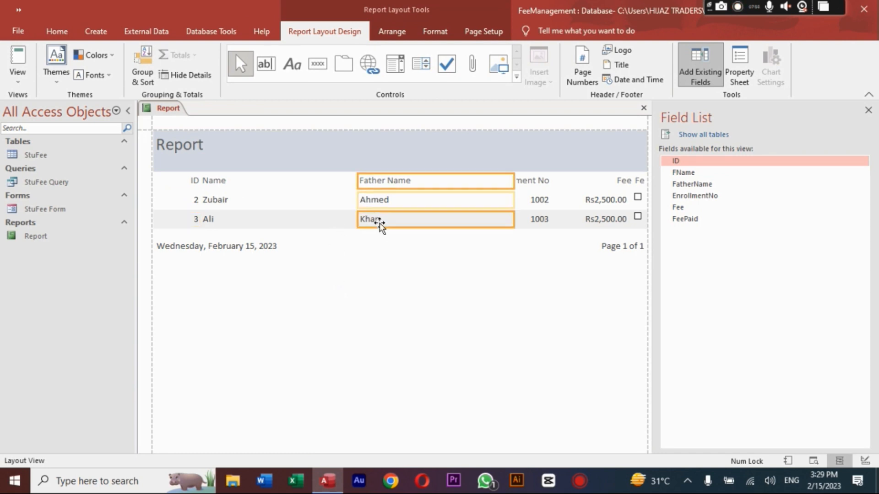
{"action": "left_click", "coordinate": [418, 203]}
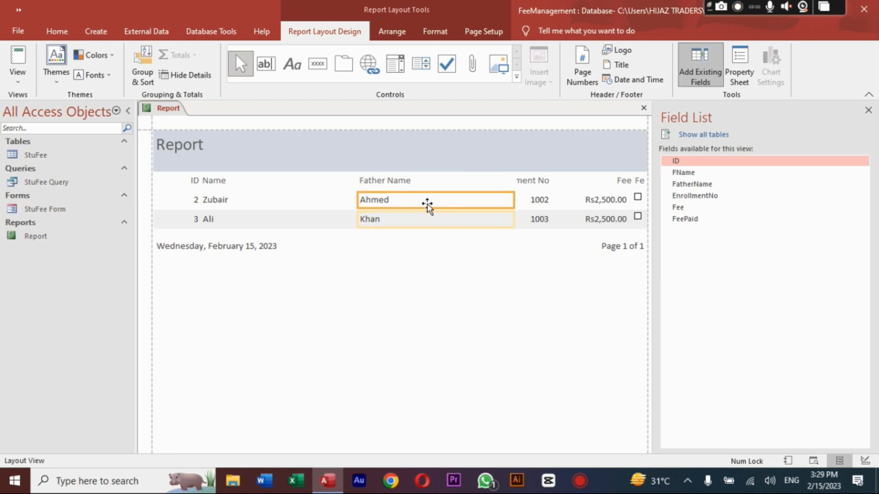
{"action": "left_click", "coordinate": [426, 205]}
{"action": "left_click", "coordinate": [429, 184]}
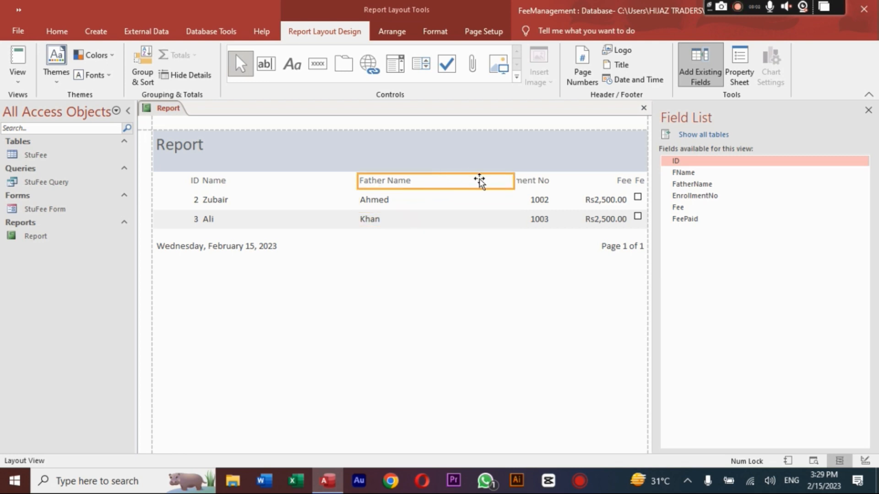
{"action": "left_click", "coordinate": [497, 181]}
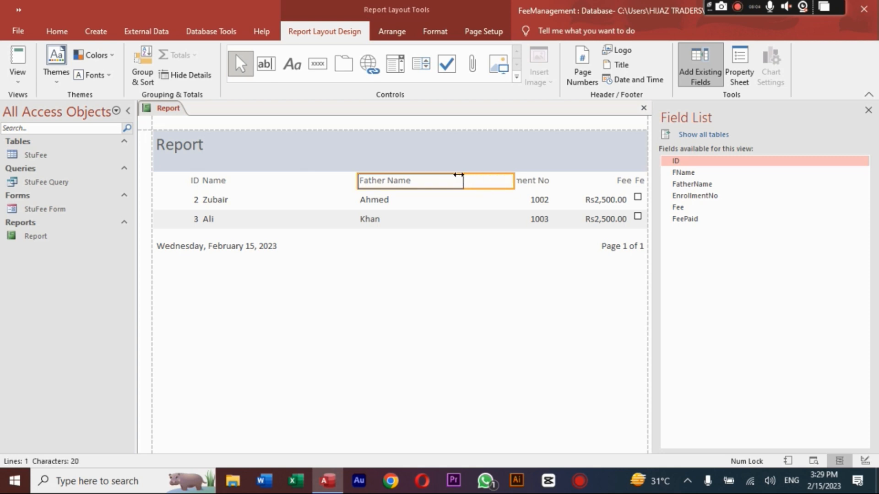
{"action": "left_click", "coordinate": [415, 174]}
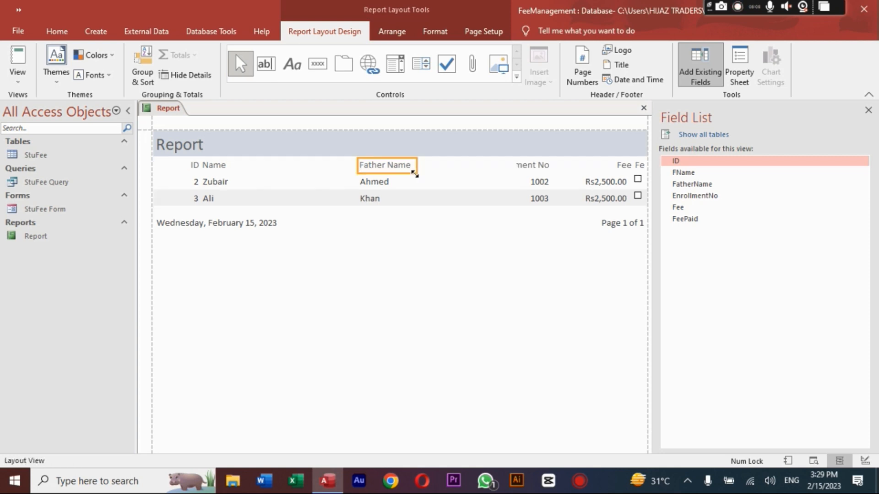
{"action": "key", "text": "Left"}
{"action": "key", "text": "Left"}
{"action": "key", "text": "Left"}
{"action": "key", "text": "Left"}
{"action": "key", "text": "Left"}
{"action": "key", "text": "Left"}
{"action": "key", "text": "Left"}
{"action": "key", "text": "Left"}
{"action": "key", "text": "Left"}
{"action": "key", "text": "Left"}
{"action": "key", "text": "Left"}
{"action": "key", "text": "Left"}
{"action": "key", "text": "Left"}
{"action": "key", "text": "Left"}
{"action": "key", "text": "Left"}
{"action": "key", "text": "Left"}
{"action": "key", "text": "Left"}
{"action": "key", "text": "Left"}
{"action": "key", "text": "Left"}
{"action": "key", "text": "Left"}
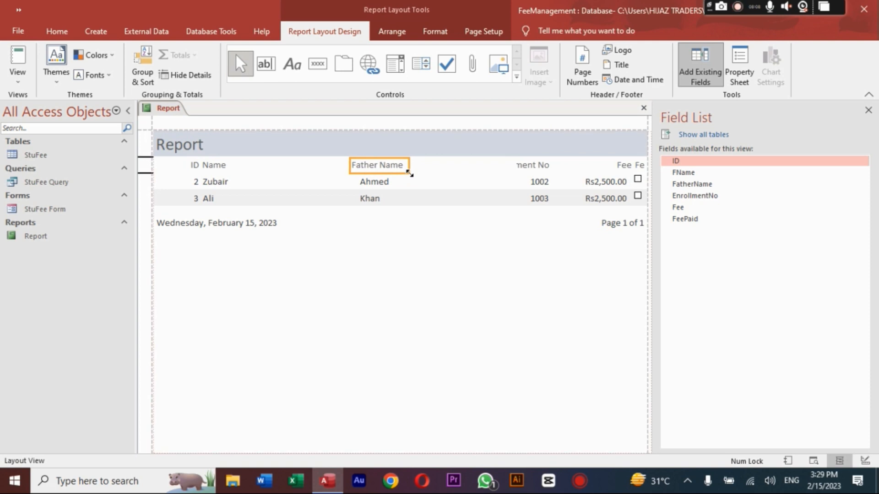
{"action": "key", "text": "Left"}
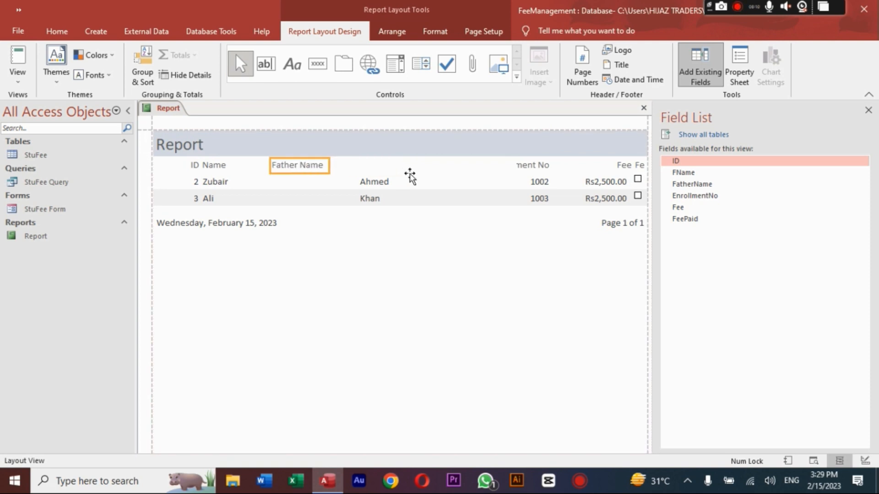
Narrow the Father Name data field and move it left until it lines up under the Father Name heading.
{"action": "left_click", "coordinate": [398, 182]}
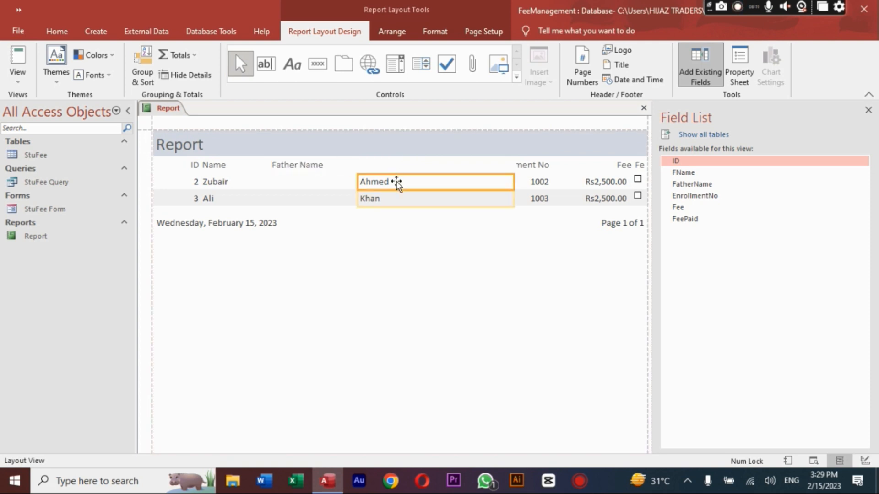
{"action": "left_click", "coordinate": [500, 200]}
{"action": "left_click", "coordinate": [502, 185]}
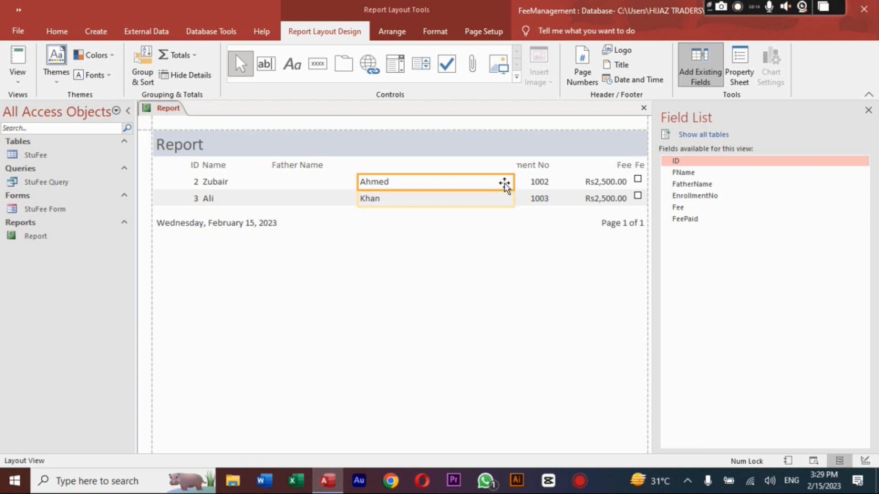
{"action": "left_click_drag", "start_coordinate": [513, 184], "coordinate": [420, 183]}
{"action": "key", "text": "Left"}
{"action": "key", "text": "Left"}
{"action": "key", "text": "Left"}
{"action": "key", "text": "Left"}
{"action": "key", "text": "Left"}
{"action": "key", "text": "Left"}
{"action": "key", "text": "Left"}
{"action": "key", "text": "Left"}
{"action": "key", "text": "Left"}
{"action": "key", "text": "Left"}
{"action": "key", "text": "Left"}
{"action": "key", "text": "Left"}
{"action": "key", "text": "Left"}
{"action": "key", "text": "Left"}
{"action": "key", "text": "Left"}
{"action": "key", "text": "Left"}
{"action": "key", "text": "Left"}
{"action": "key", "text": "Left"}
{"action": "key", "text": "Left"}
{"action": "key", "text": "Left"}
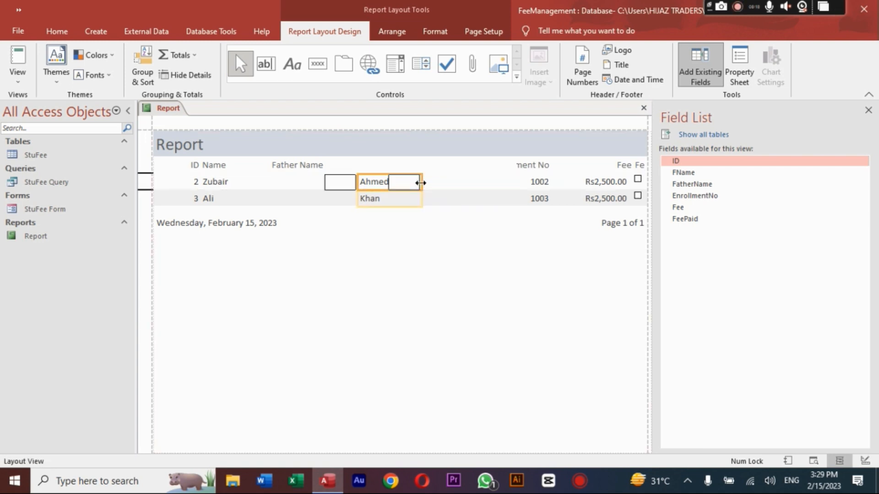
{"action": "key", "text": "Left"}
{"action": "key", "text": "Left"}
{"action": "key", "text": "Left"}
{"action": "key", "text": "Left"}
{"action": "key", "text": "Left"}
{"action": "key", "text": "Left"}
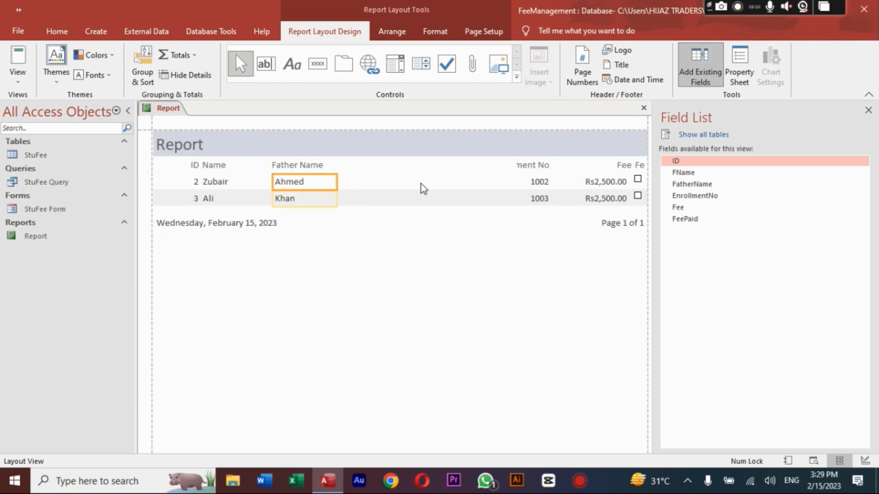
Widen the Enrollment No heading to show its full text, and move it and its values beside the Father Name column.
{"action": "left_click", "coordinate": [536, 167]}
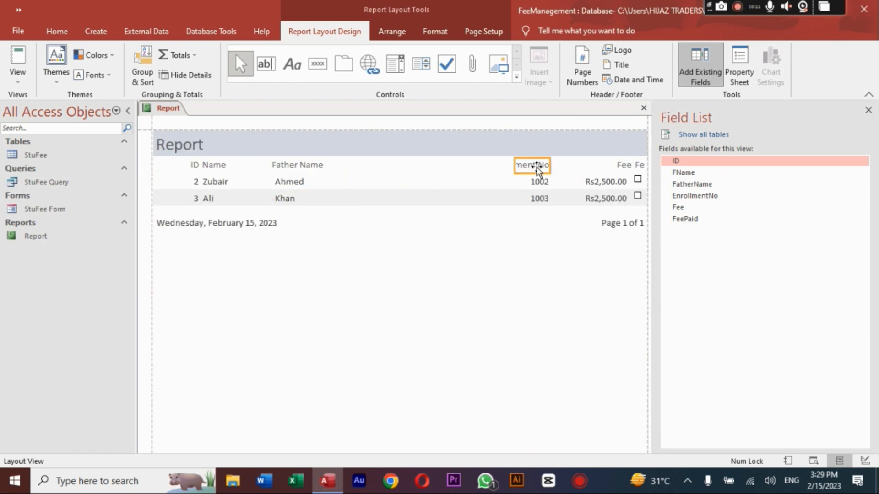
{"action": "left_click_drag", "start_coordinate": [516, 166], "coordinate": [471, 162]}
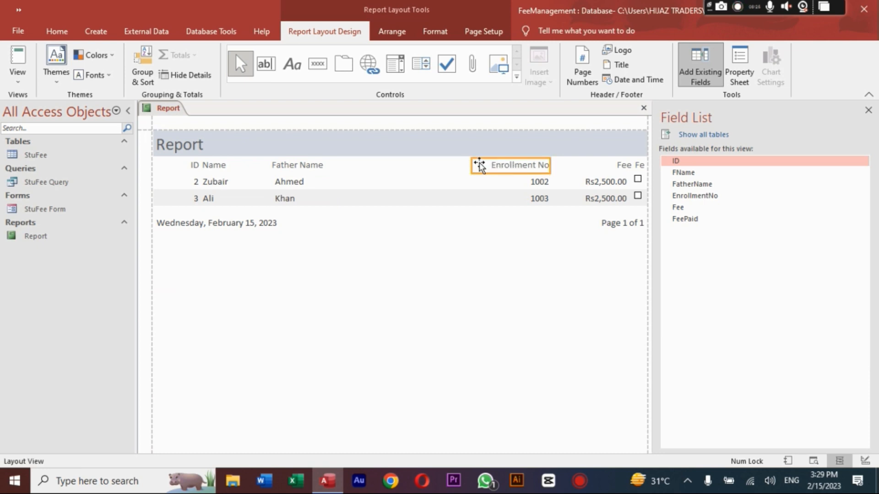
{"action": "left_click", "coordinate": [478, 166]}
{"action": "left_click_drag", "start_coordinate": [474, 165], "coordinate": [379, 168]}
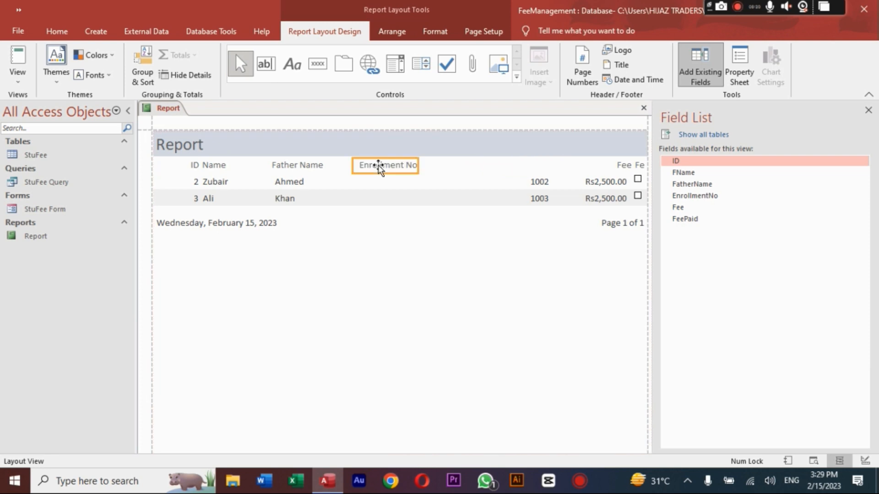
{"action": "left_click", "coordinate": [368, 167]}
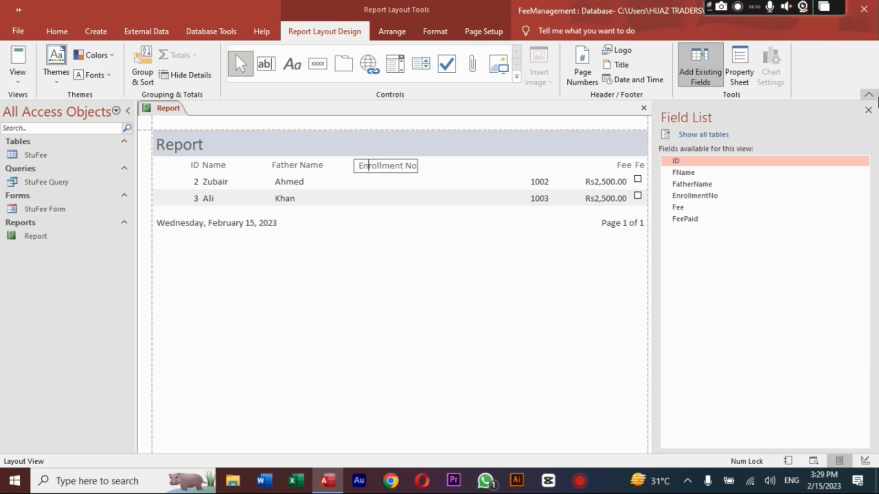
{"action": "left_click", "coordinate": [541, 186]}
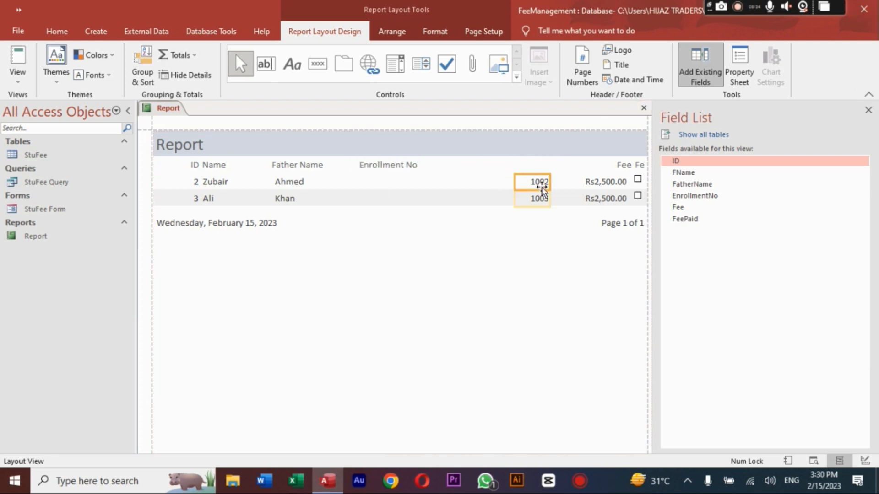
{"action": "left_click_drag", "start_coordinate": [541, 186], "coordinate": [504, 185]}
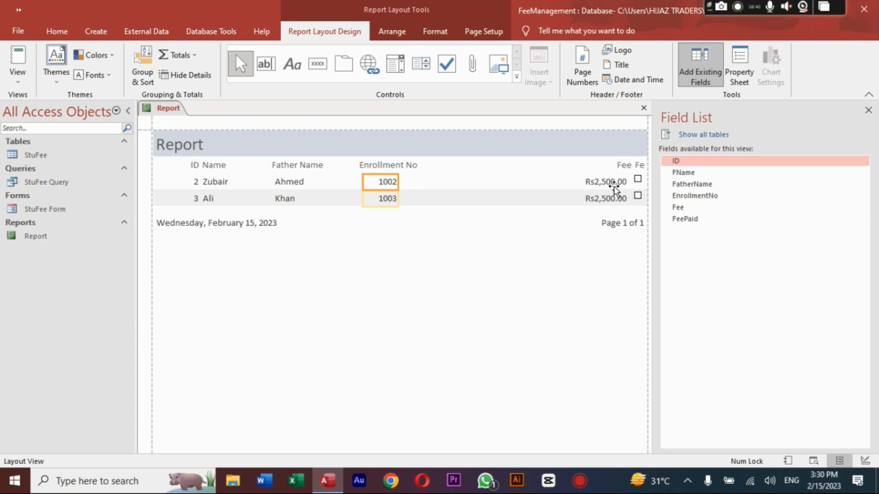
Narrow the Fee heading and its amount field, and move both left, closer to the Enrollment No column.
{"action": "left_click", "coordinate": [623, 165]}
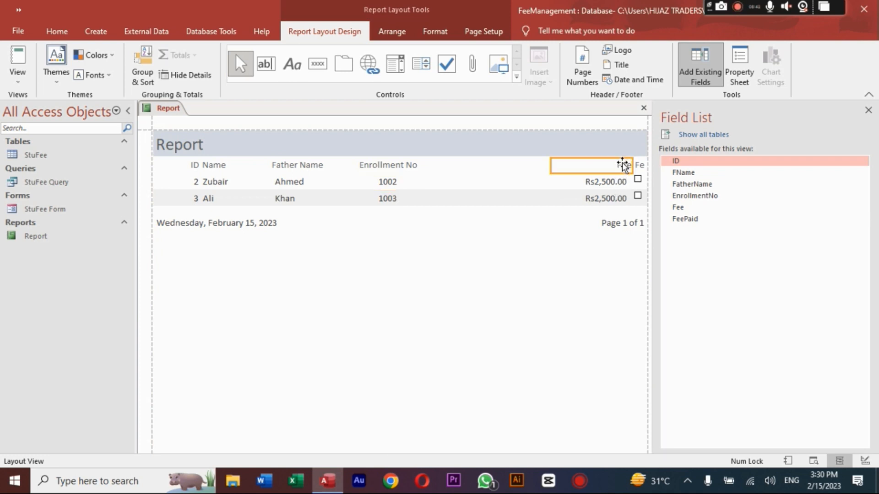
{"action": "left_click_drag", "start_coordinate": [551, 170], "coordinate": [522, 173]}
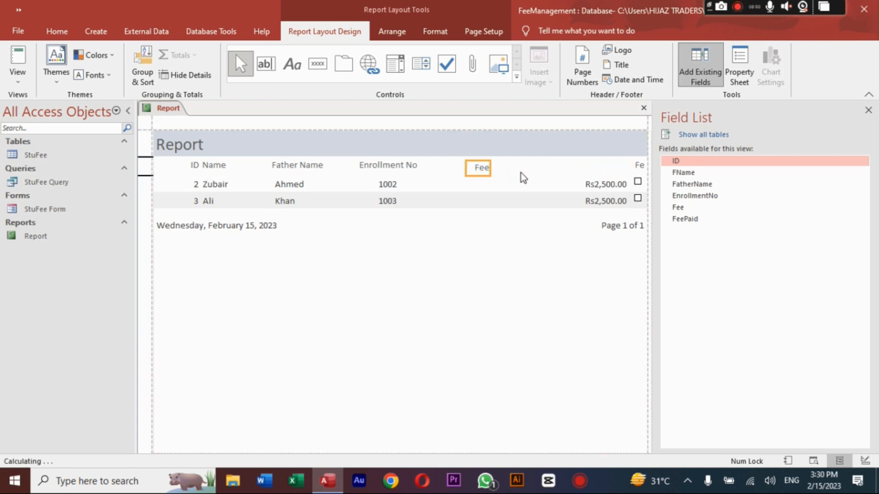
{"action": "left_click", "coordinate": [622, 180]}
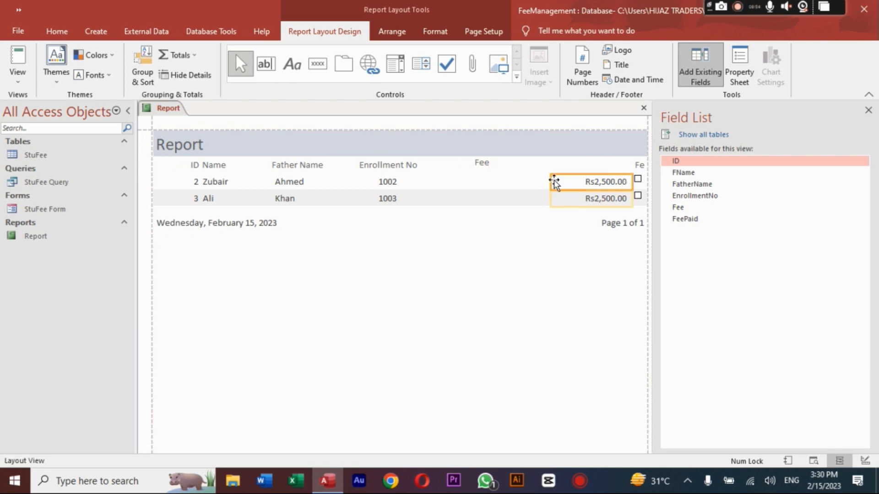
{"action": "left_click_drag", "start_coordinate": [552, 181], "coordinate": [574, 183]}
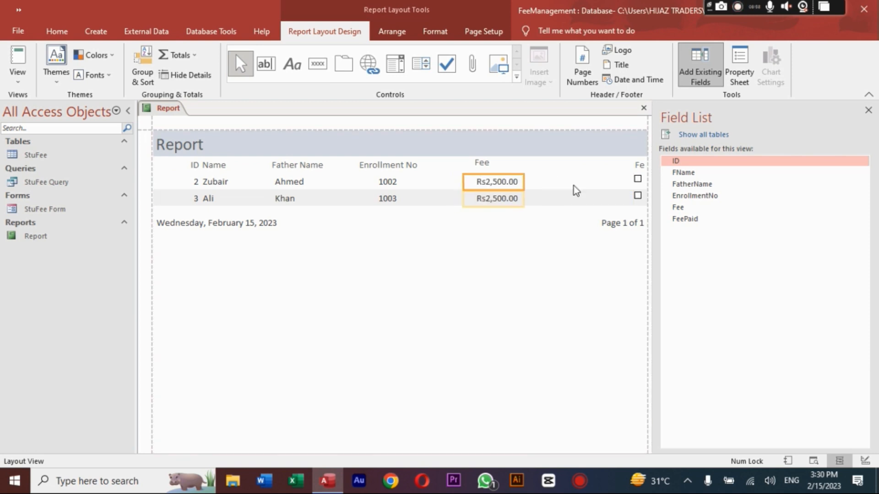
{"action": "key", "text": "Right"}
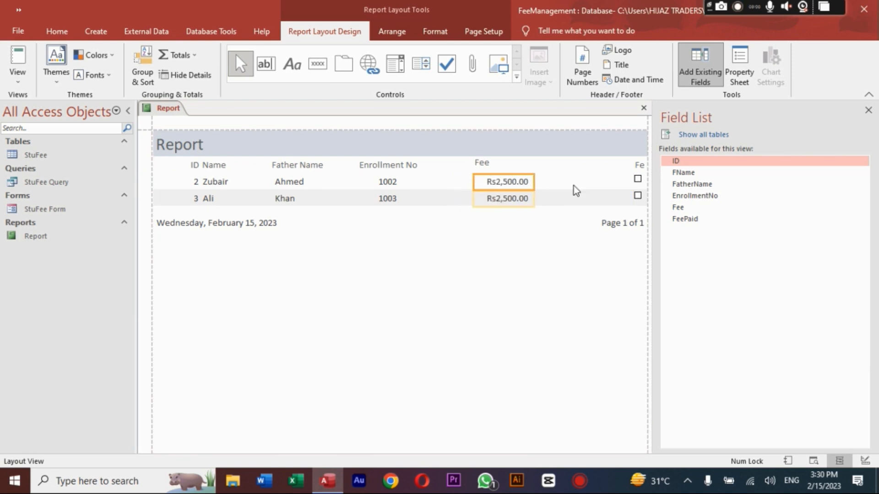
Move the cut-off last column heading left and widen it to show the full text Fee Paid.
{"action": "left_click", "coordinate": [641, 165]}
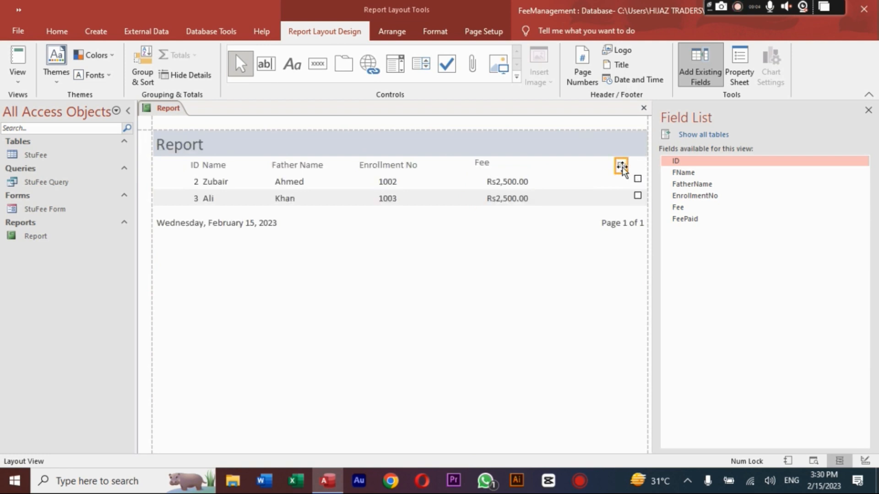
{"action": "left_click_drag", "start_coordinate": [624, 165], "coordinate": [597, 165]}
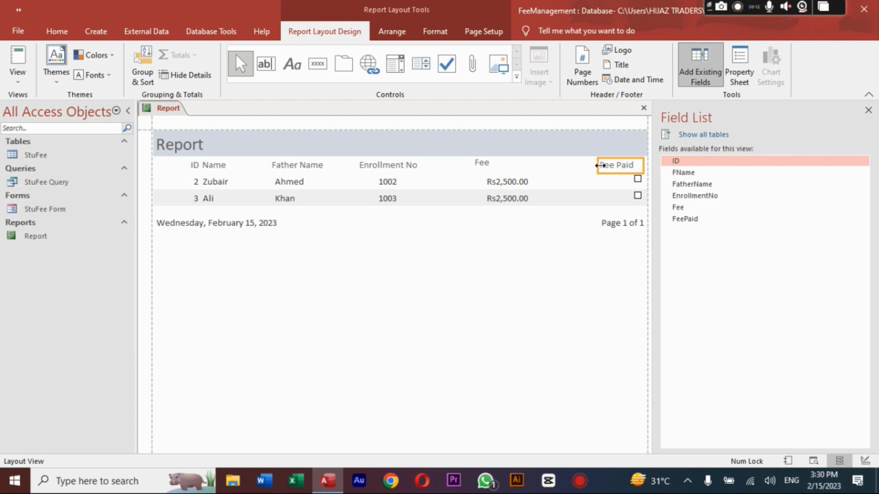
{"action": "left_click", "coordinate": [636, 186]}
{"action": "left_click", "coordinate": [631, 247]}
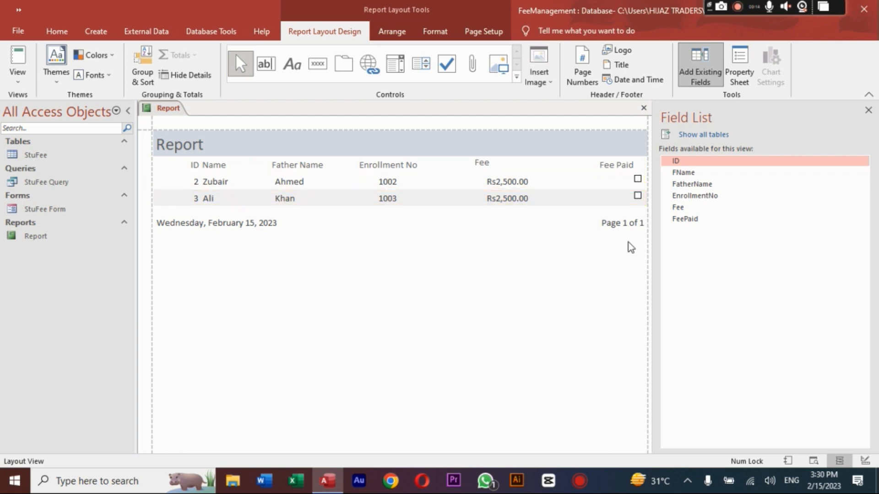
Move the Fee Paid check boxes left until they sit under the start of the Fee Paid heading.
{"action": "left_click", "coordinate": [637, 180]}
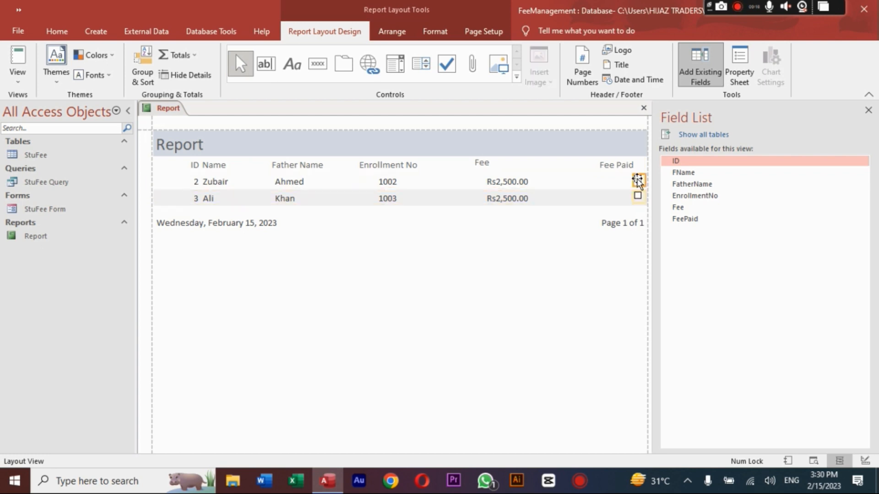
{"action": "key", "text": "Left"}
{"action": "key", "text": "Left"}
{"action": "key", "text": "Left"}
{"action": "key", "text": "Left"}
{"action": "key", "text": "Left"}
{"action": "key", "text": "Left"}
{"action": "key", "text": "Left"}
{"action": "key", "text": "Left"}
{"action": "key", "text": "Left"}
{"action": "key", "text": "Left"}
{"action": "key", "text": "Left"}
{"action": "key", "text": "Left"}
{"action": "key", "text": "Left"}
{"action": "key", "text": "Left"}
{"action": "key", "text": "Left"}
{"action": "key", "text": "Left"}
{"action": "key", "text": "Left"}
{"action": "key", "text": "Right"}
{"action": "key", "text": "Right"}
{"action": "key", "text": "Right"}
{"action": "key", "text": "Right"}
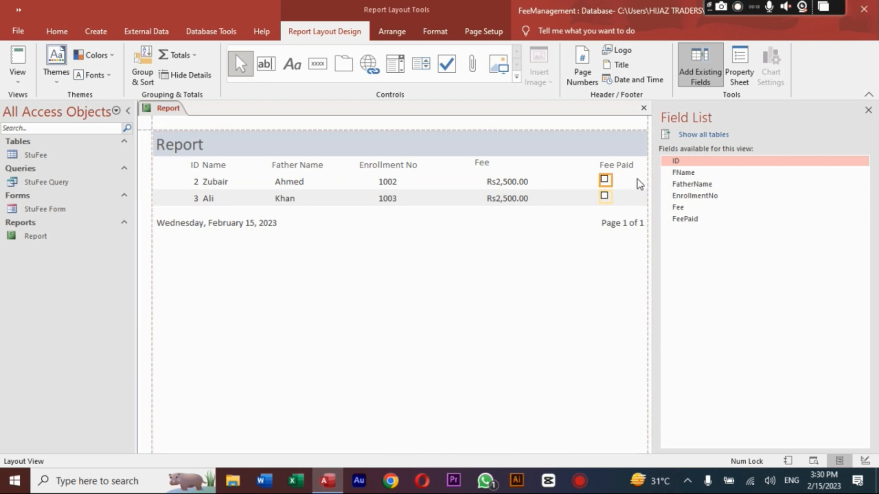
Shift the Fee heading right so that it sits above the fee amounts, and clear the selection.
{"action": "left_click", "coordinate": [486, 165]}
{"action": "key", "text": "Right"}
{"action": "key", "text": "Right"}
{"action": "key", "text": "Right"}
{"action": "key", "text": "Right"}
{"action": "key", "text": "Right"}
{"action": "key", "text": "Right"}
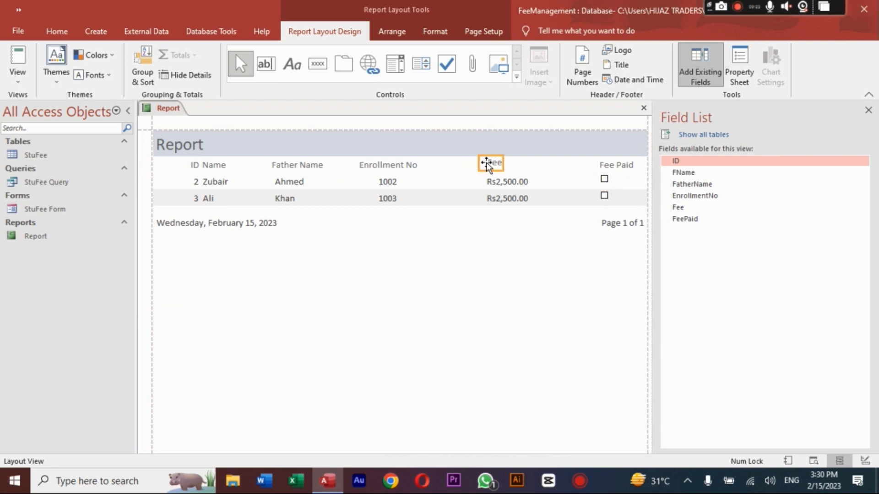
{"action": "left_click", "coordinate": [466, 292]}
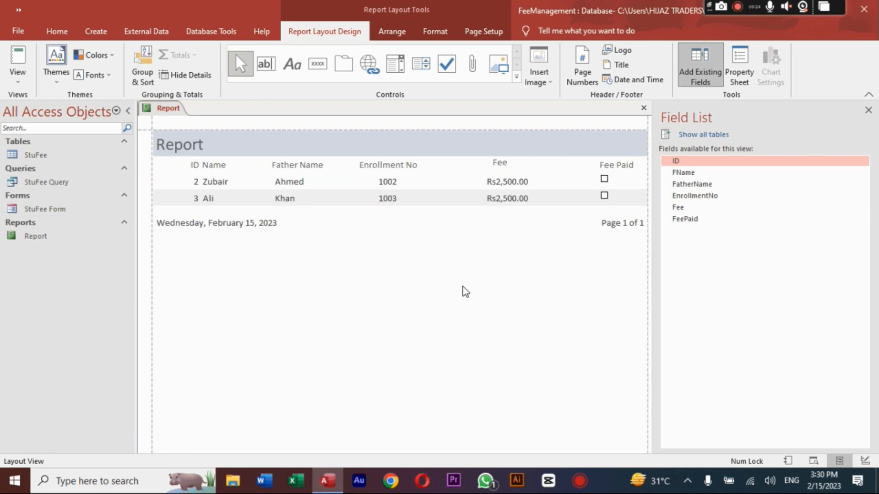
Open the report in Design View and extend the Report Footer section downward to make room for a control.
{"action": "right_click", "coordinate": [174, 109]}
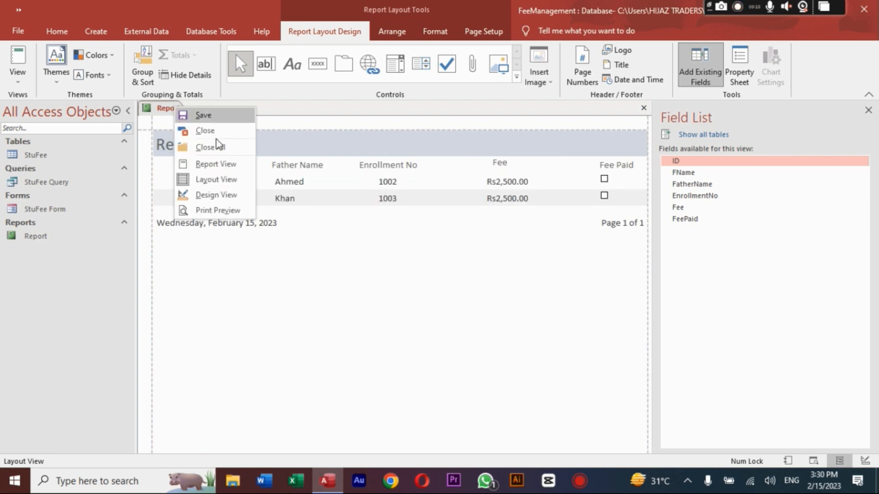
{"action": "left_click", "coordinate": [232, 196]}
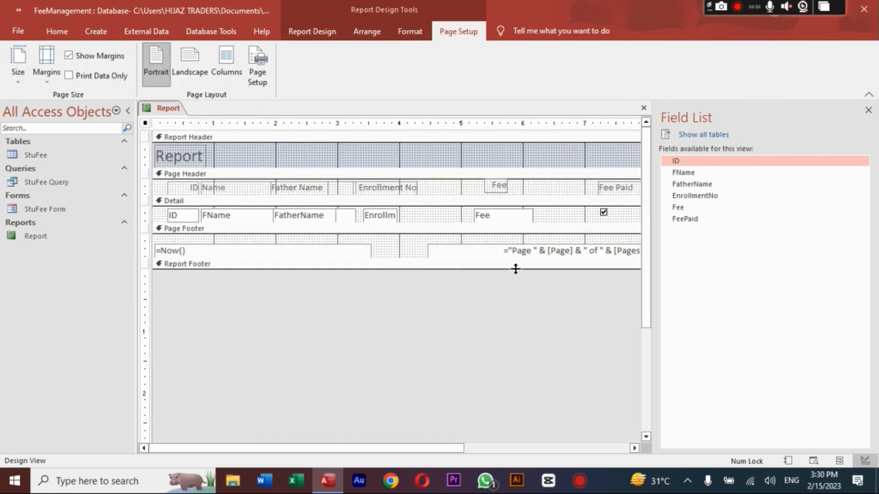
{"action": "left_click_drag", "start_coordinate": [515, 269], "coordinate": [514, 287]}
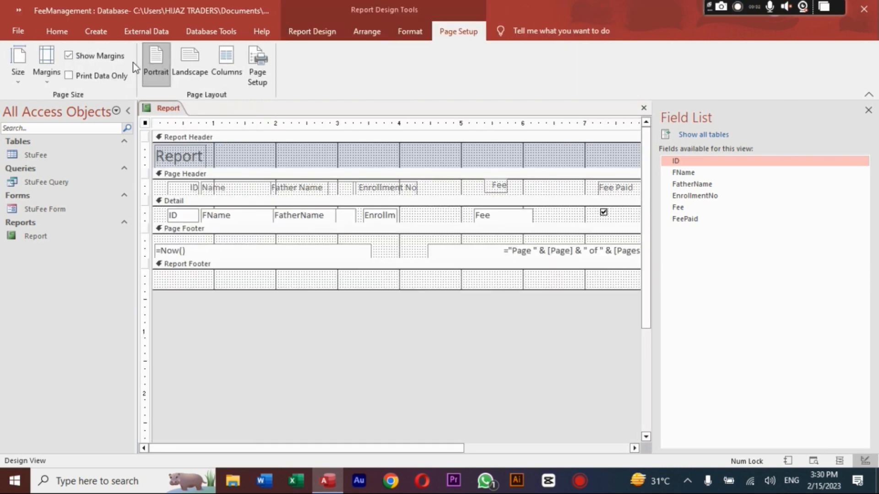
Draw a text box with its label in the Report Footer, below the Fee column.
{"action": "left_click", "coordinate": [65, 32]}
{"action": "left_click", "coordinate": [95, 33]}
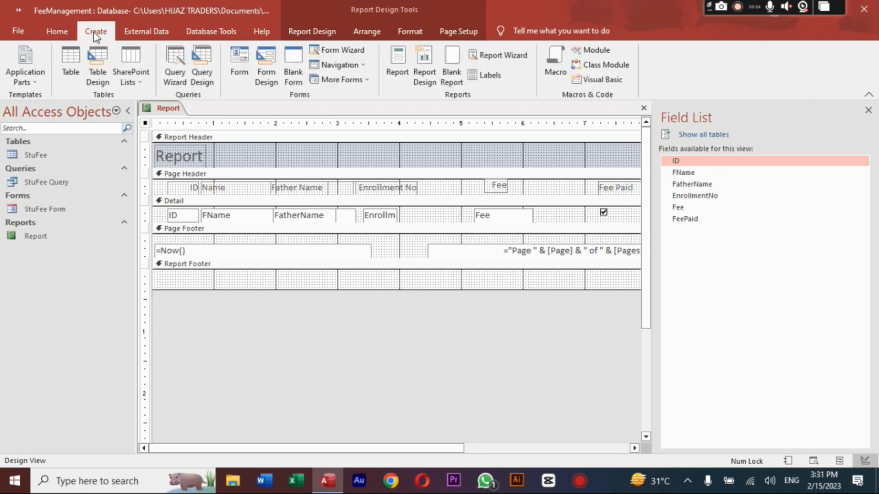
{"action": "left_click", "coordinate": [365, 32]}
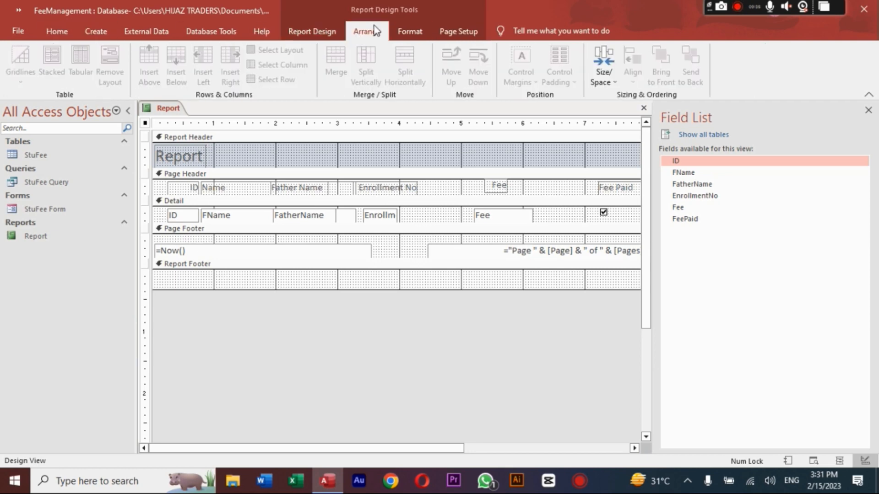
{"action": "left_click", "coordinate": [406, 33]}
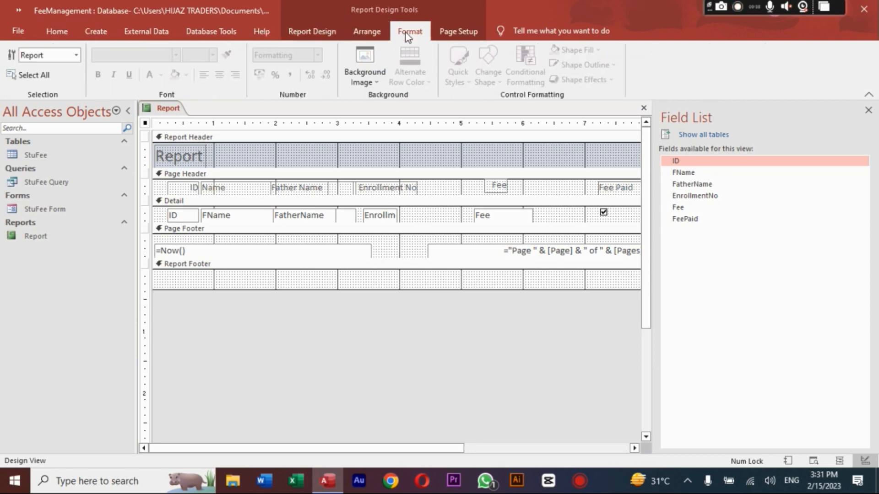
{"action": "left_click", "coordinate": [302, 42]}
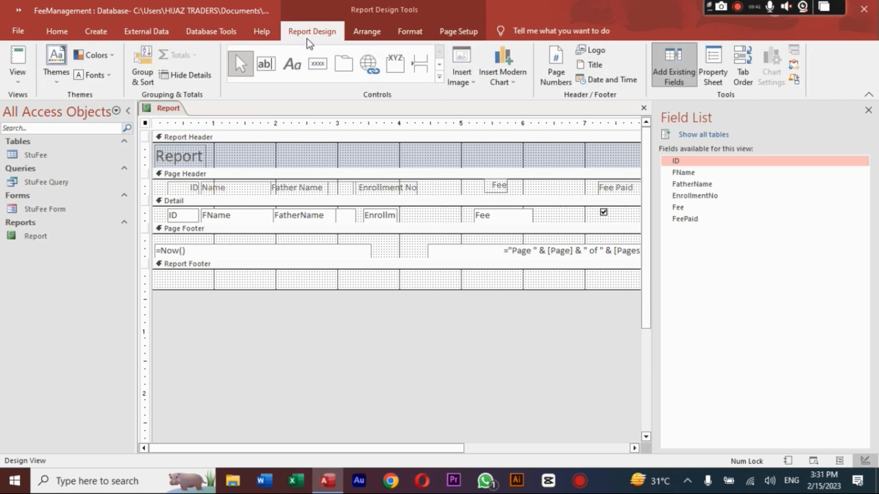
{"action": "left_click", "coordinate": [269, 68]}
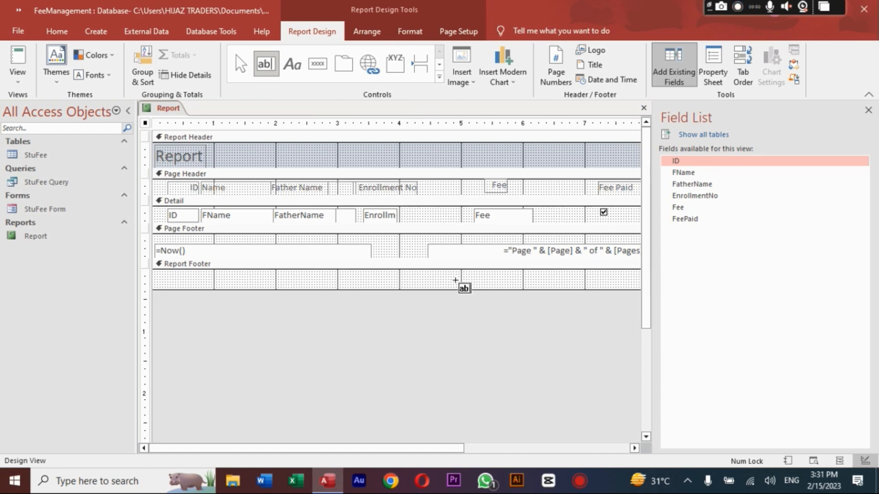
{"action": "left_click_drag", "start_coordinate": [463, 277], "coordinate": [514, 288]}
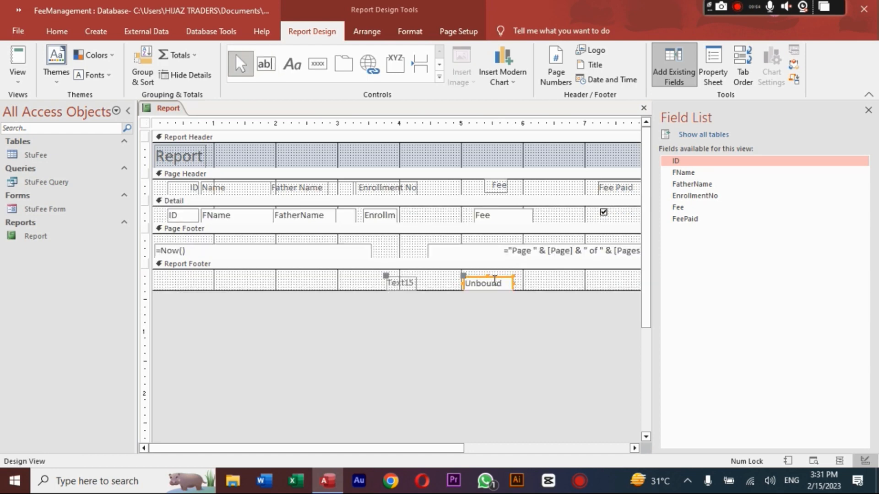
Enter =Sum([Fee]) in the footer text box and display the report in Report View.
{"action": "left_click", "coordinate": [505, 282]}
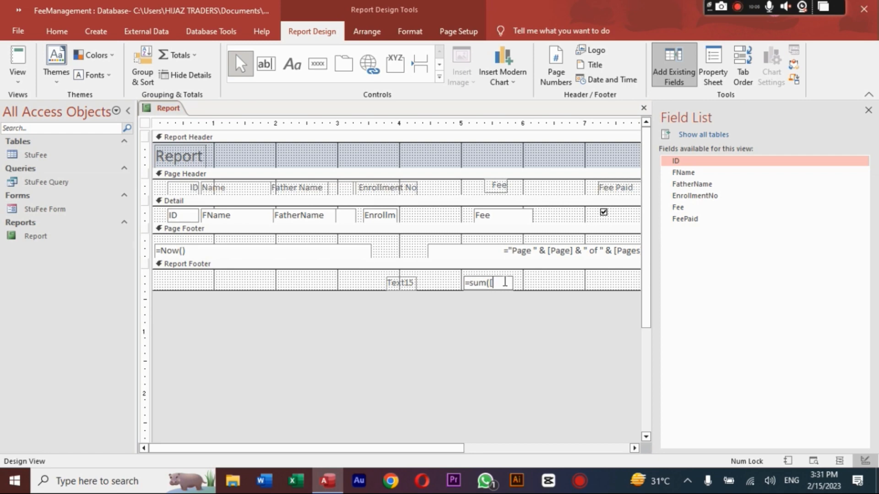
{"action": "type", "text": "Fee"}
{"action": "type", "text": ")"}
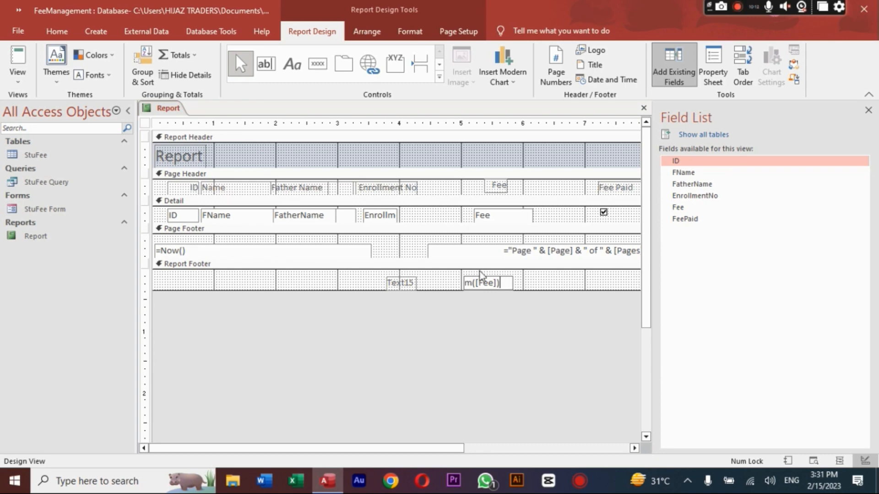
{"action": "key", "text": "Return"}
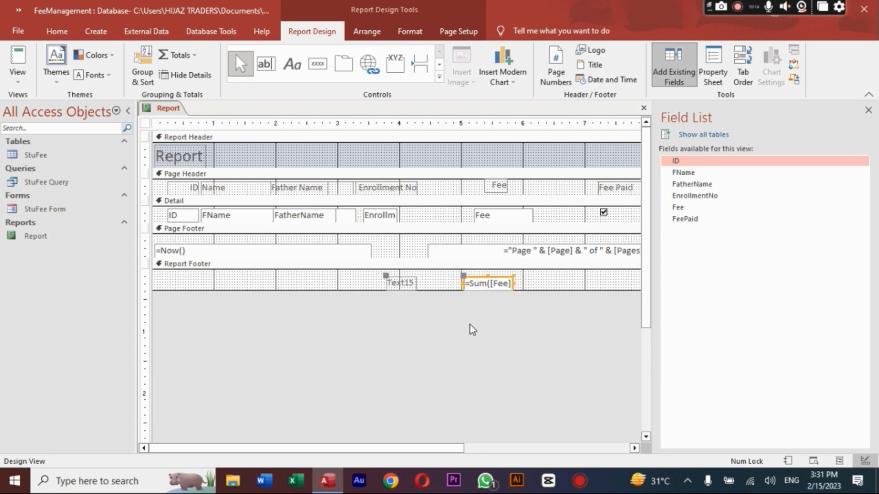
{"action": "right_click", "coordinate": [173, 110]}
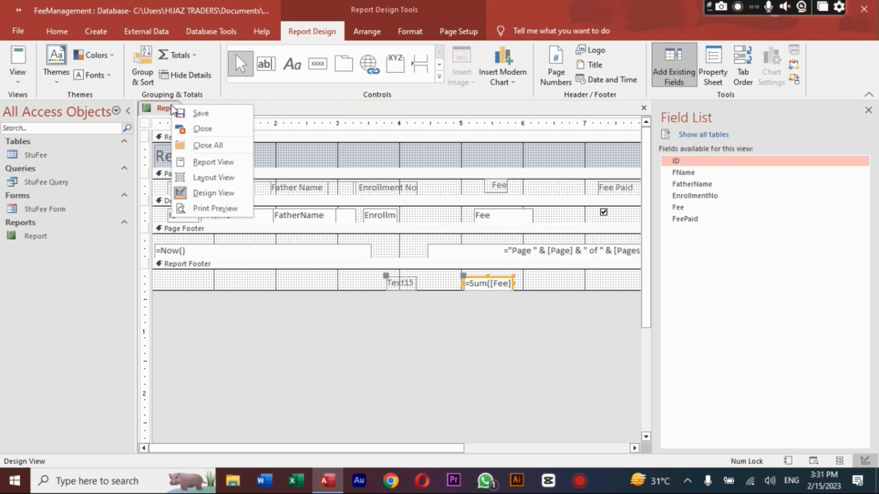
{"action": "left_click", "coordinate": [224, 162]}
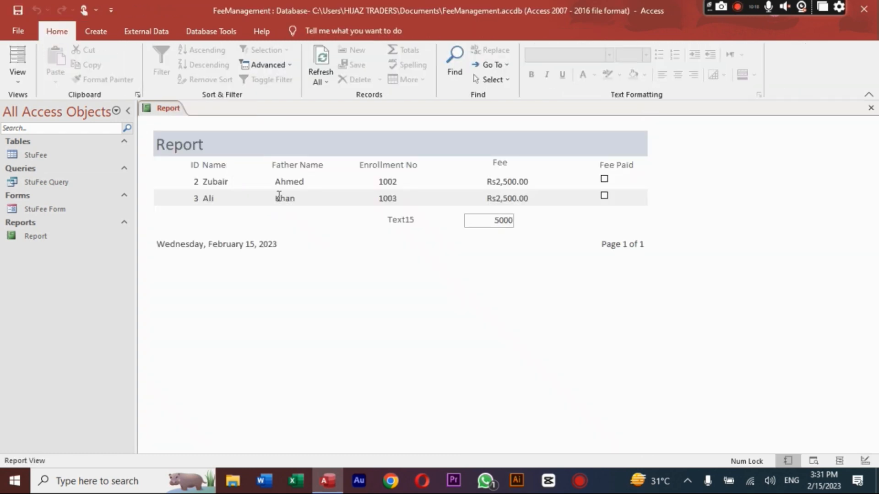
Change the caption of the label beside the fee sum to Total in Layout View.
{"action": "right_click", "coordinate": [157, 107]}
{"action": "left_click", "coordinate": [229, 179]}
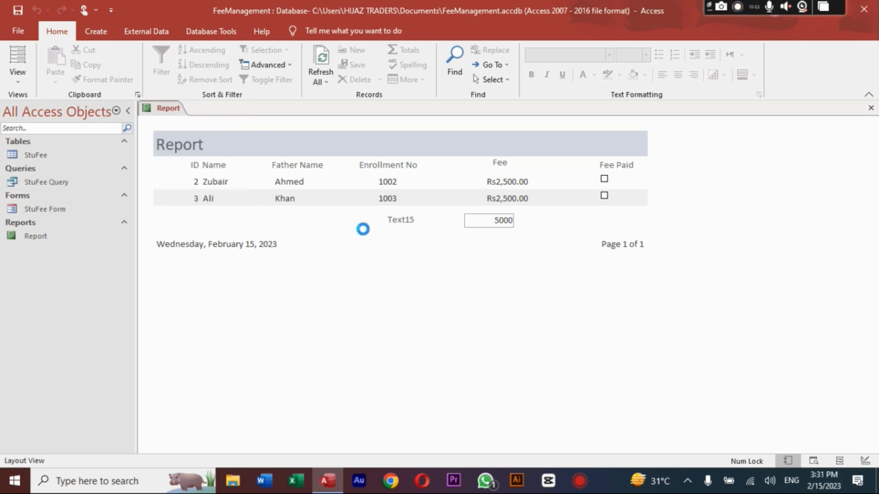
{"action": "left_click", "coordinate": [407, 221]}
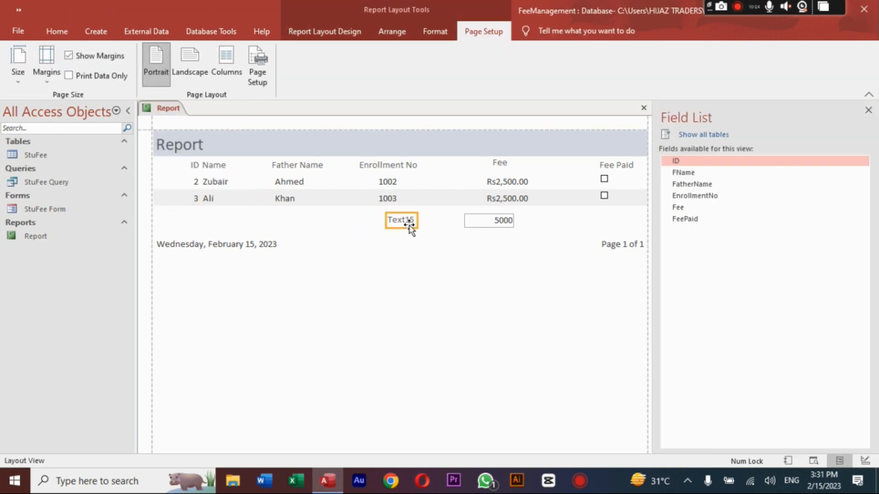
{"action": "left_click", "coordinate": [409, 225]}
{"action": "type", "text": "TGot"}
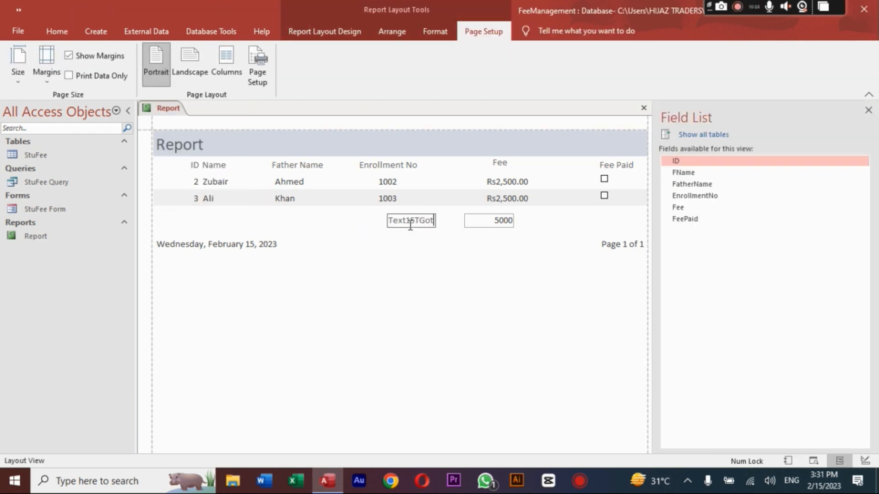
{"action": "key", "text": "BackSpace"}
{"action": "key", "text": "BackSpace"}
{"action": "key", "text": "BackSpace"}
{"action": "key", "text": "BackSpace"}
{"action": "key", "text": "BackSpace"}
{"action": "key", "text": "BackSpace"}
{"action": "key", "text": "BackSpace"}
{"action": "key", "text": "BackSpace"}
{"action": "key", "text": "BackSpace"}
{"action": "type", "text": "otal"}
{"action": "left_click", "coordinate": [430, 295]}
Move the Total label closer to the sum box and shift the sum box right to line up with the fee amounts.
{"action": "left_click", "coordinate": [401, 220]}
{"action": "left_click_drag", "start_coordinate": [401, 220], "coordinate": [438, 221]}
{"action": "left_click", "coordinate": [488, 225]}
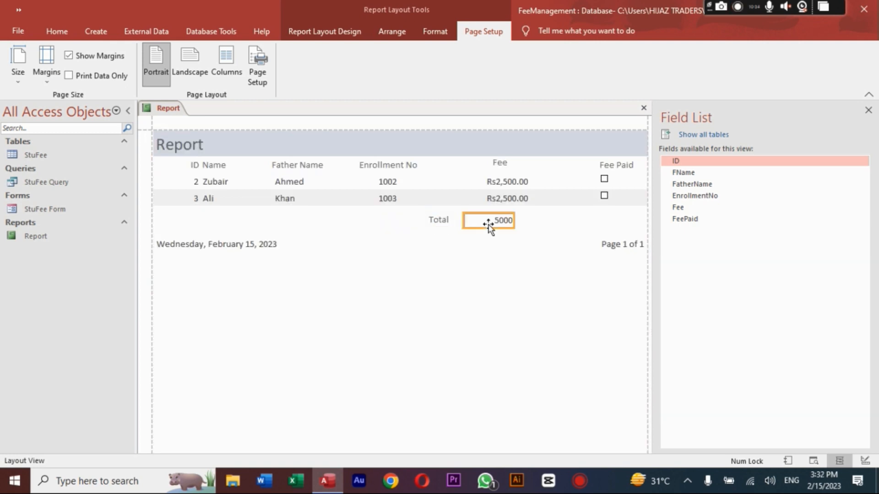
{"action": "key", "text": "Right"}
{"action": "key", "text": "Right"}
{"action": "key", "text": "Right"}
{"action": "key", "text": "Right"}
{"action": "key", "text": "Right"}
{"action": "key", "text": "Right"}
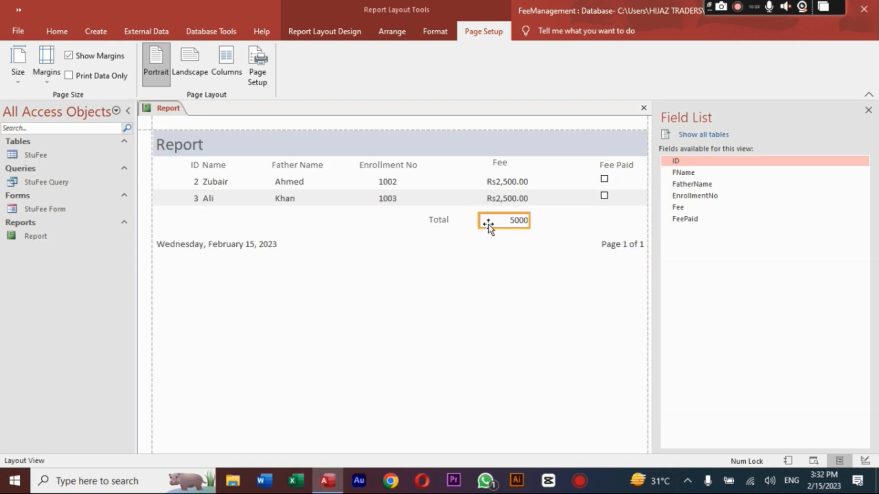
{"action": "left_click", "coordinate": [487, 274]}
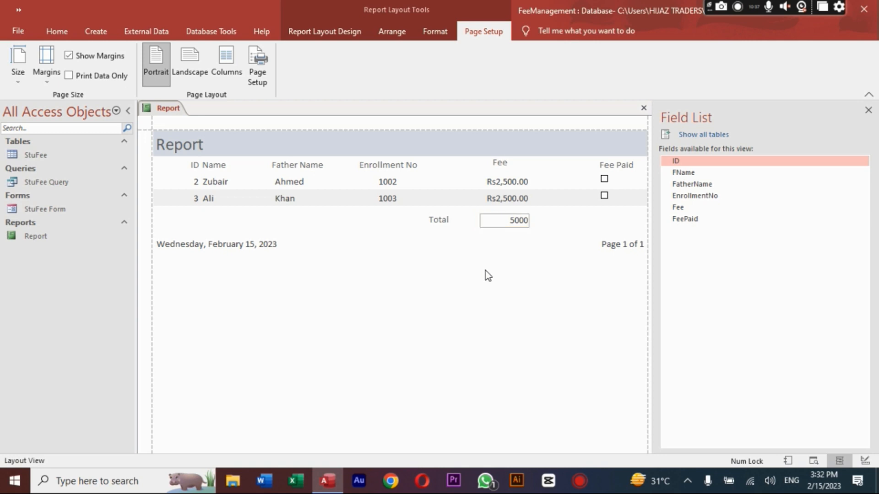
Make the Total label and the fee sum bold and set their font color to Automatic black.
{"action": "left_click", "coordinate": [507, 223]}
{"action": "left_click", "coordinate": [451, 222]}
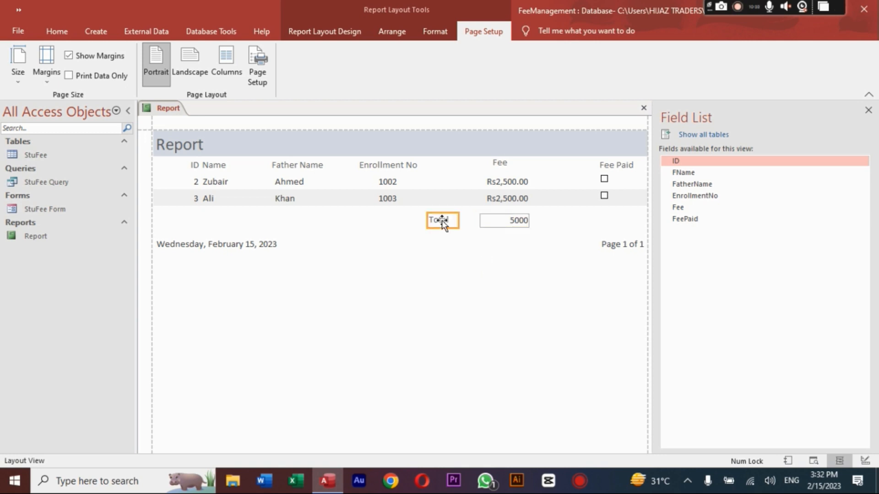
{"action": "left_click", "coordinate": [499, 222], "text": "shift"}
{"action": "key", "text": "ctrl+b"}
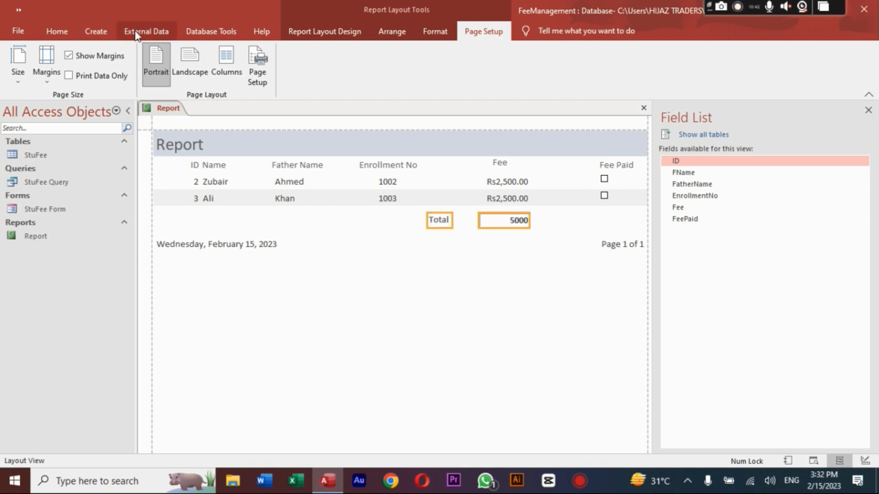
{"action": "left_click", "coordinate": [62, 31]}
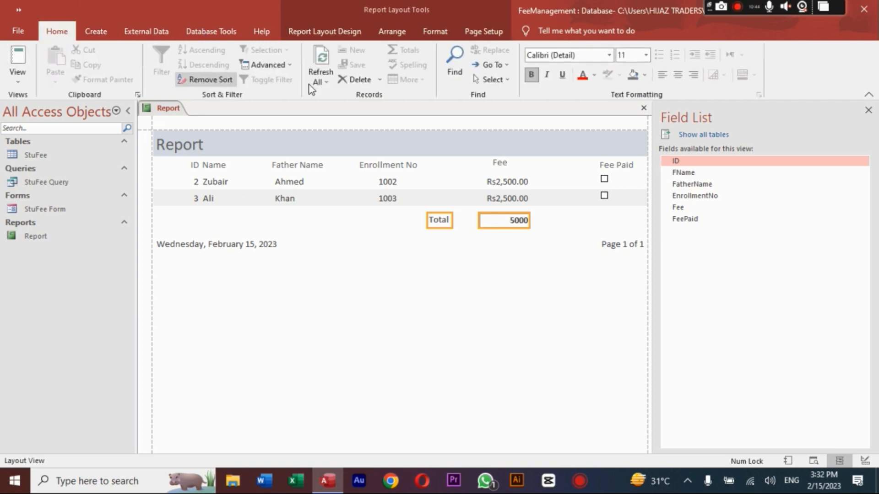
{"action": "left_click", "coordinate": [594, 75]}
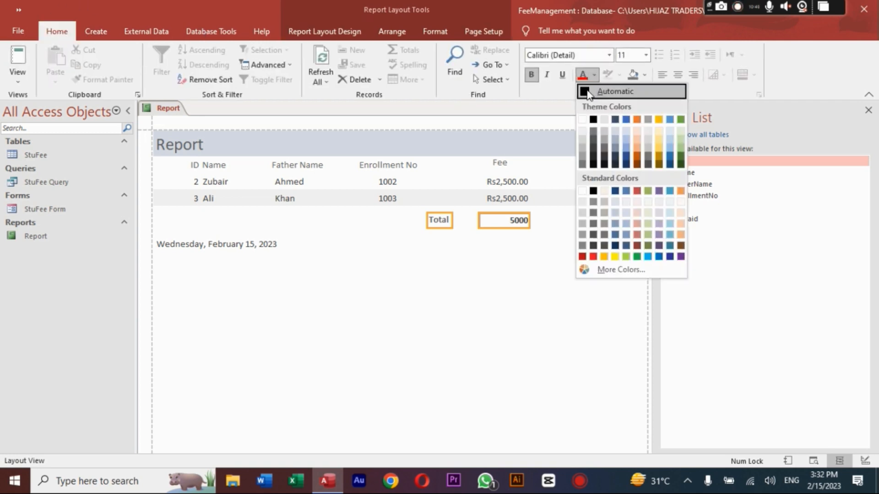
{"action": "left_click", "coordinate": [587, 91]}
{"action": "left_click", "coordinate": [534, 317]}
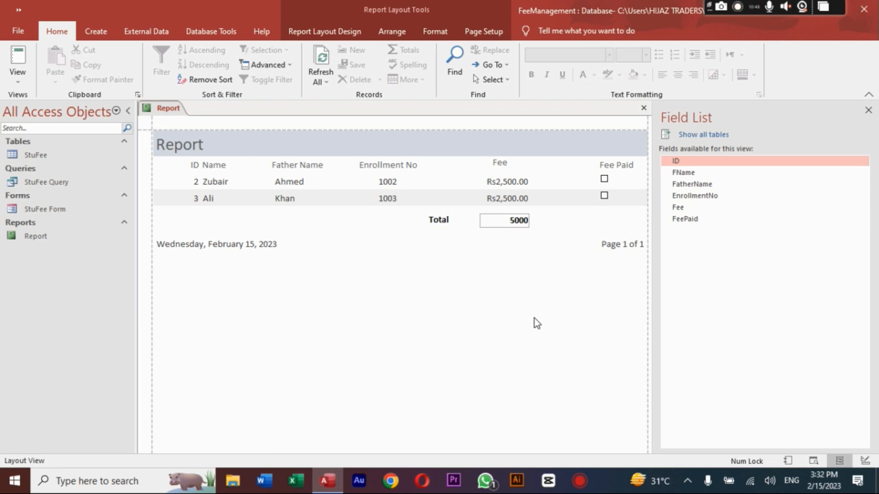
Close the report and open StuFee Form in Layout View.
{"action": "right_click", "coordinate": [167, 112]}
{"action": "left_click", "coordinate": [197, 128]}
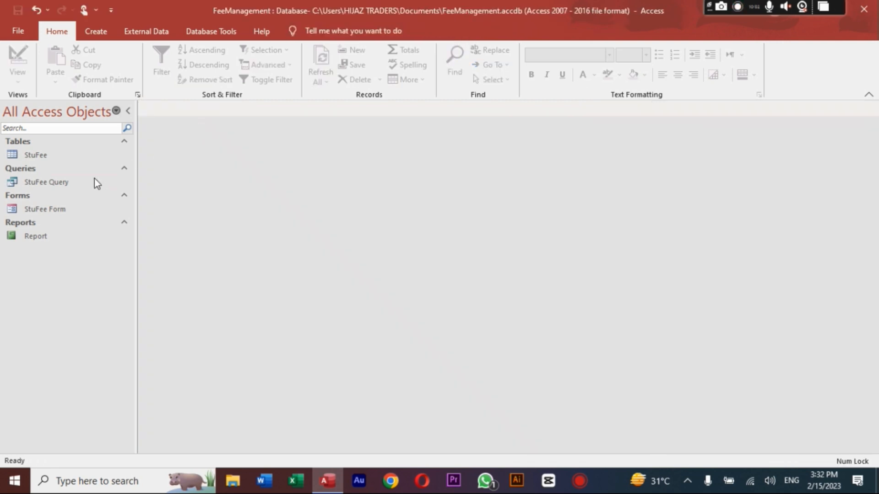
{"action": "double_click", "coordinate": [62, 210]}
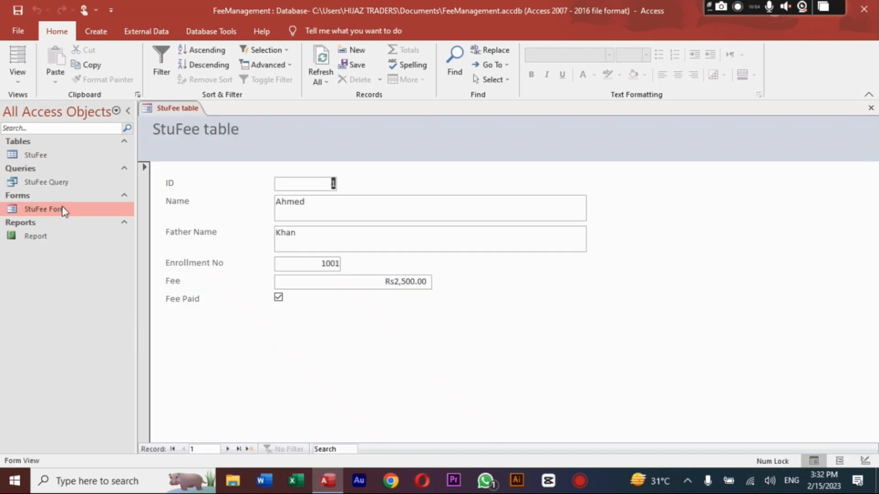
{"action": "right_click", "coordinate": [175, 110]}
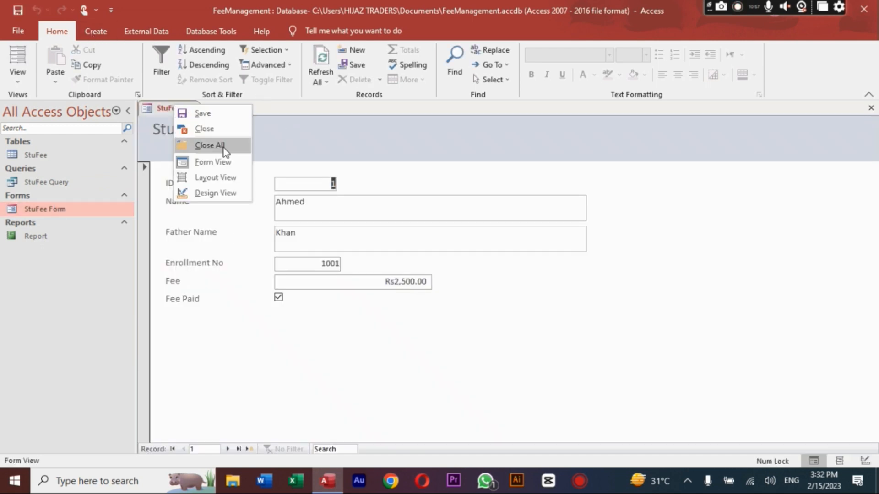
{"action": "left_click", "coordinate": [230, 175]}
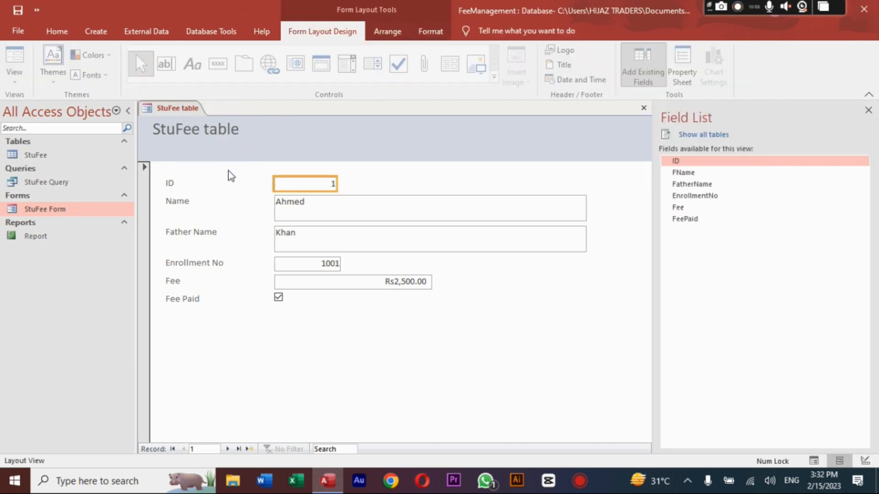
Insert a command button on StuFee Form that uses the Open Report action from Report Operations to open Report.
{"action": "left_click", "coordinate": [220, 73]}
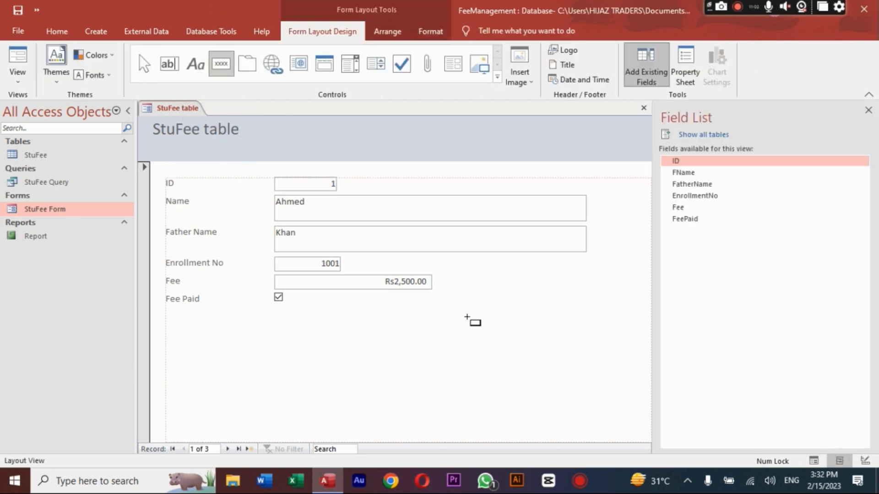
{"action": "left_click", "coordinate": [470, 321]}
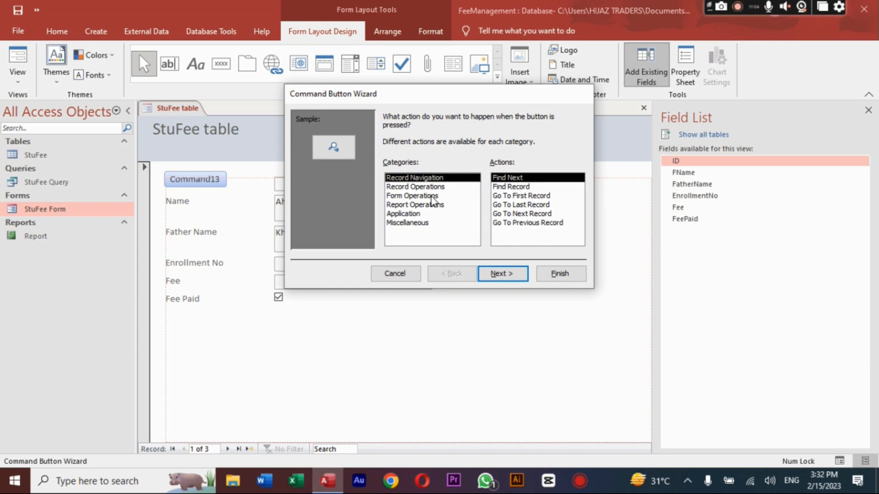
{"action": "left_click", "coordinate": [431, 197]}
{"action": "left_click", "coordinate": [434, 205]}
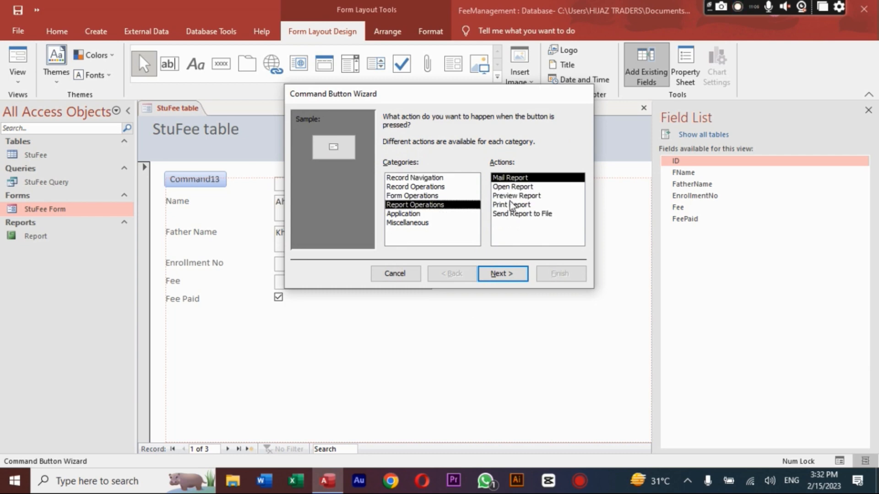
{"action": "left_click", "coordinate": [514, 187]}
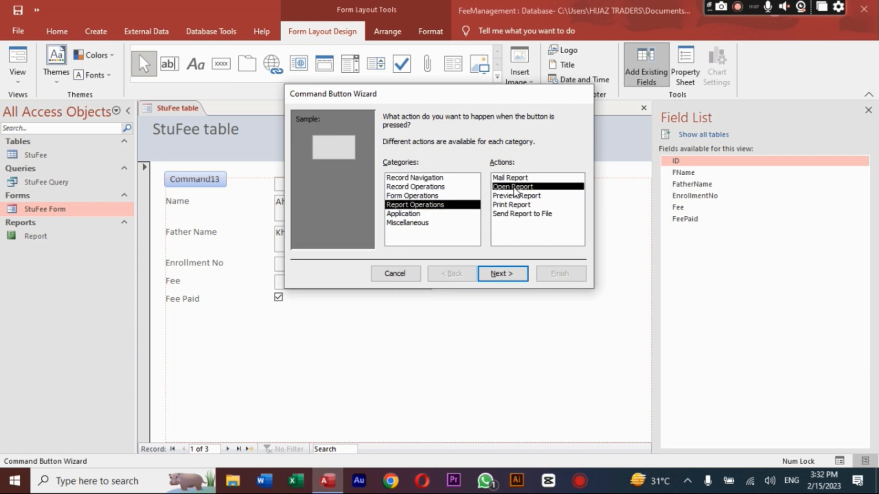
{"action": "left_click", "coordinate": [500, 274]}
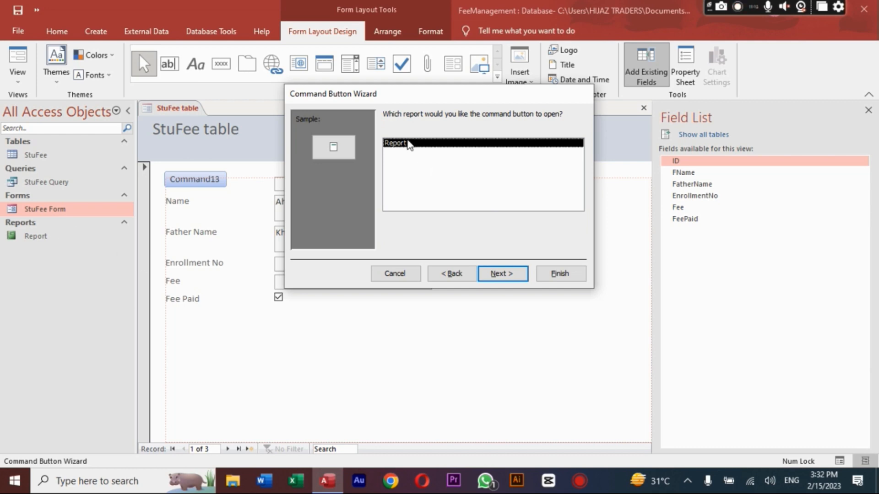
{"action": "left_click", "coordinate": [500, 276]}
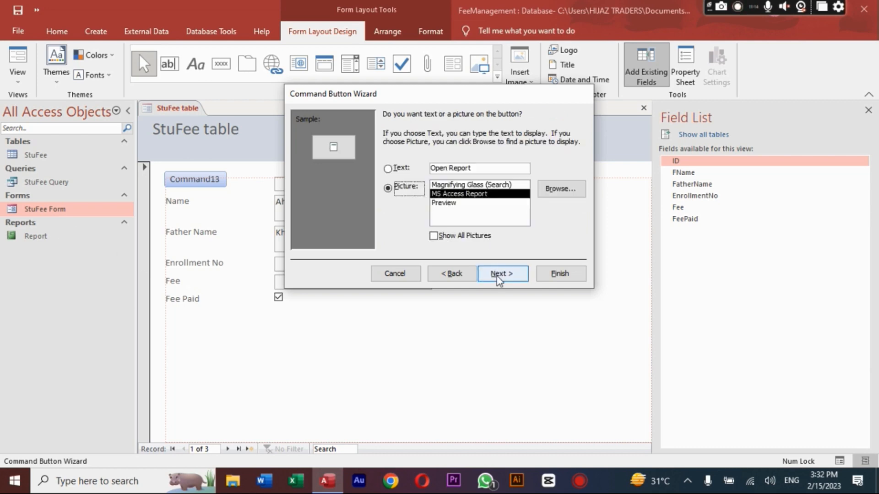
Show the text Open Report on the command button and place it below the Father Name box, level with Fee Paid.
{"action": "left_click", "coordinate": [403, 171]}
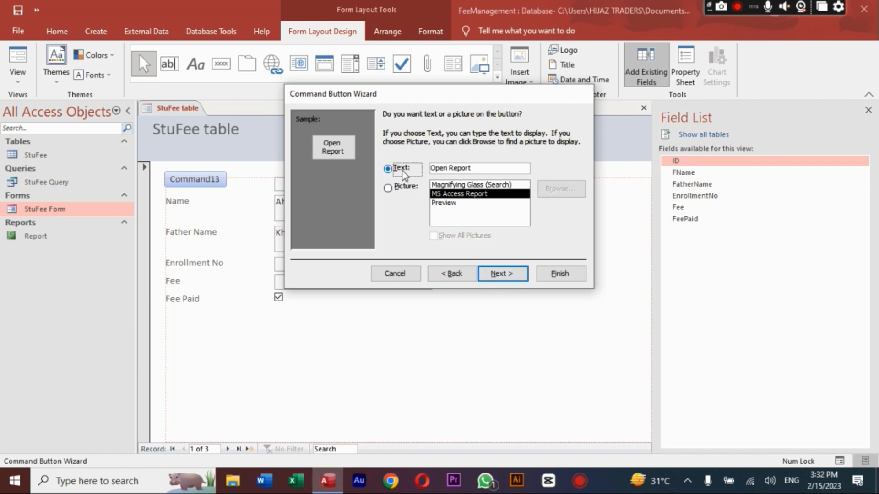
{"action": "left_click", "coordinate": [509, 280]}
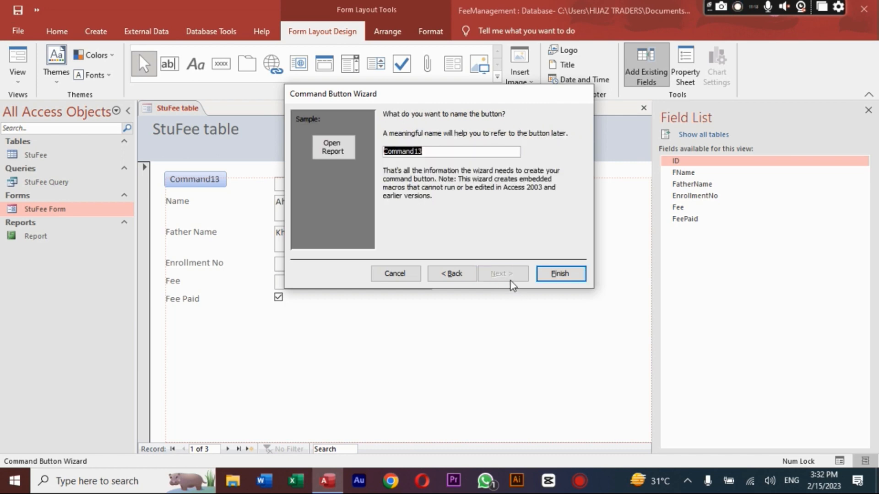
{"action": "left_click", "coordinate": [563, 280]}
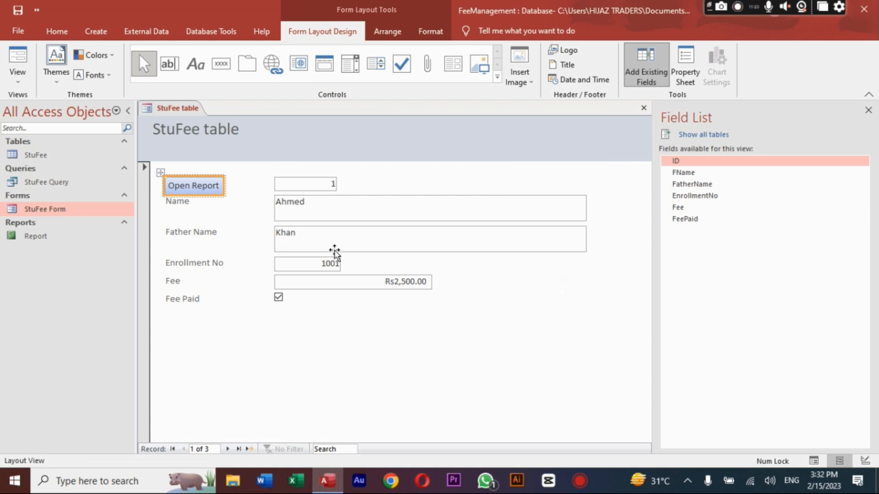
{"action": "left_click_drag", "start_coordinate": [210, 183], "coordinate": [568, 300]}
{"action": "left_click", "coordinate": [621, 293]}
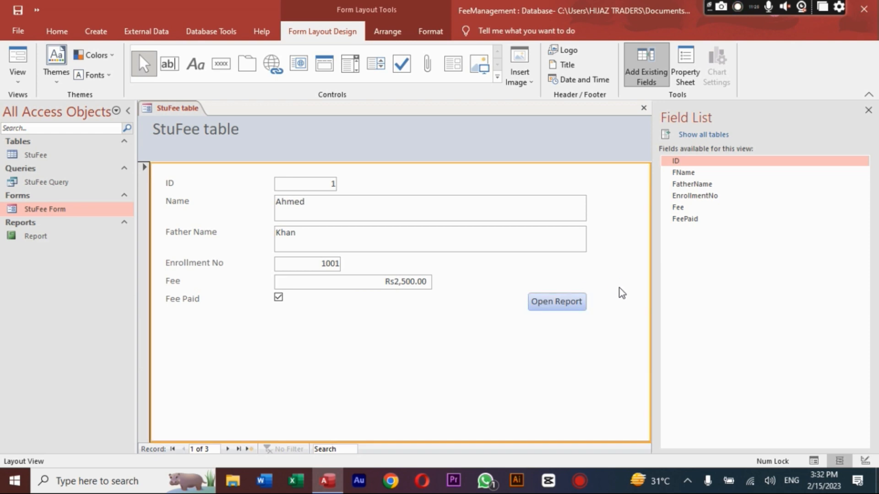
Switch the form to Form View, test its Open Report button and return to the form.
{"action": "right_click", "coordinate": [198, 111]}
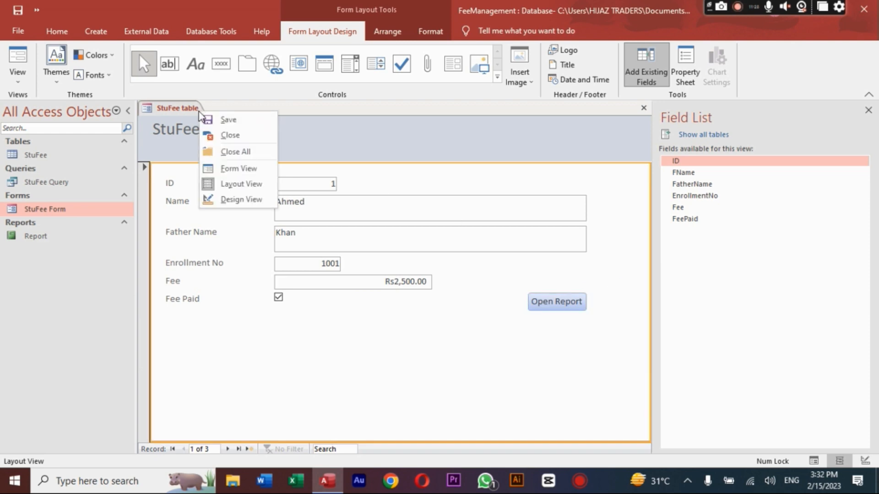
{"action": "left_click", "coordinate": [195, 111]}
{"action": "right_click", "coordinate": [191, 110]}
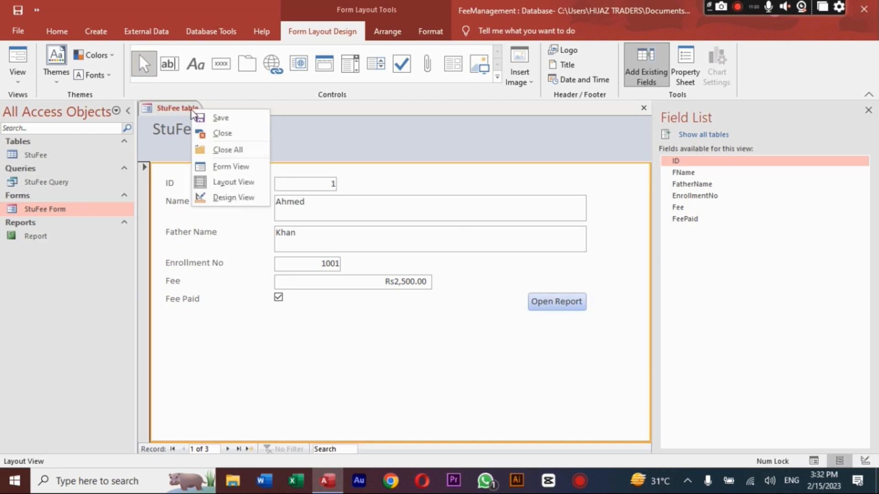
{"action": "left_click", "coordinate": [231, 167]}
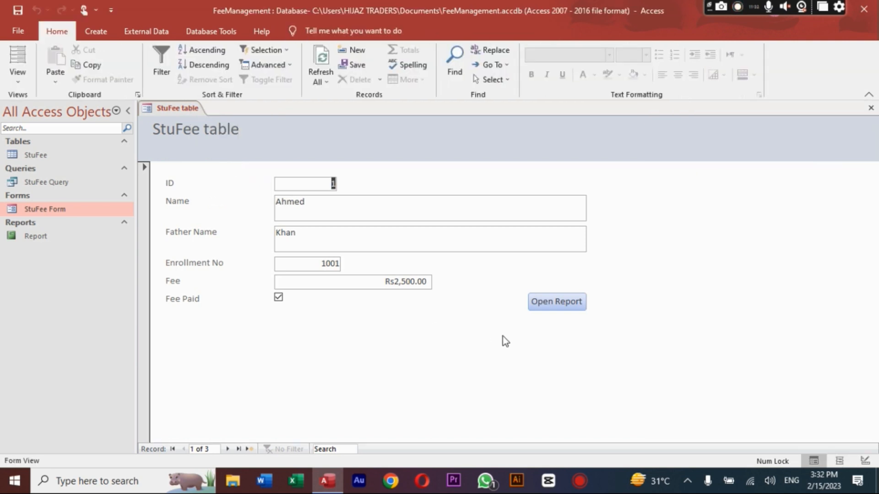
{"action": "left_click", "coordinate": [557, 299]}
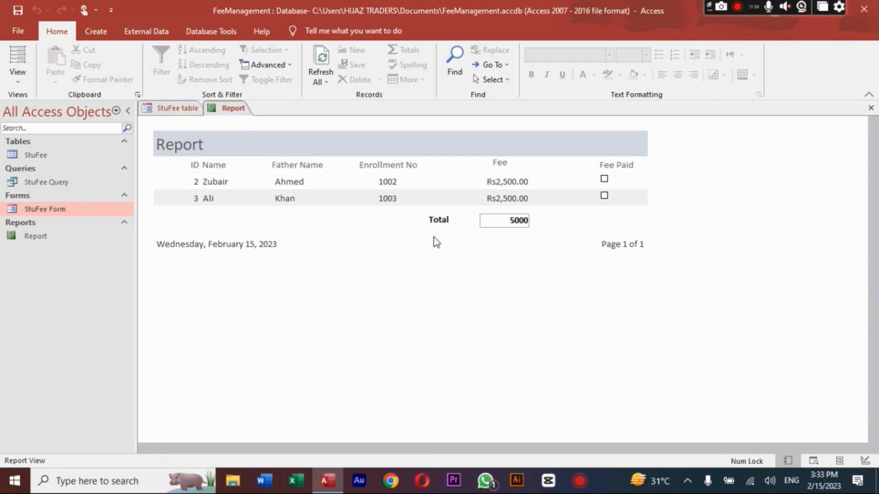
{"action": "left_click", "coordinate": [181, 108]}
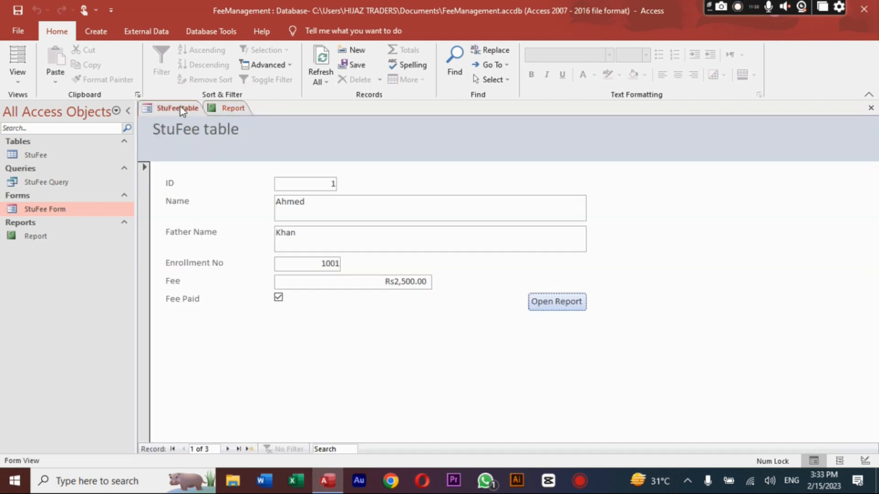
Fill in a new student record with the student's name, father's name, enrollment number and a fee of 2500, leaving Fee Paid unchecked.
{"action": "left_click", "coordinate": [238, 449]}
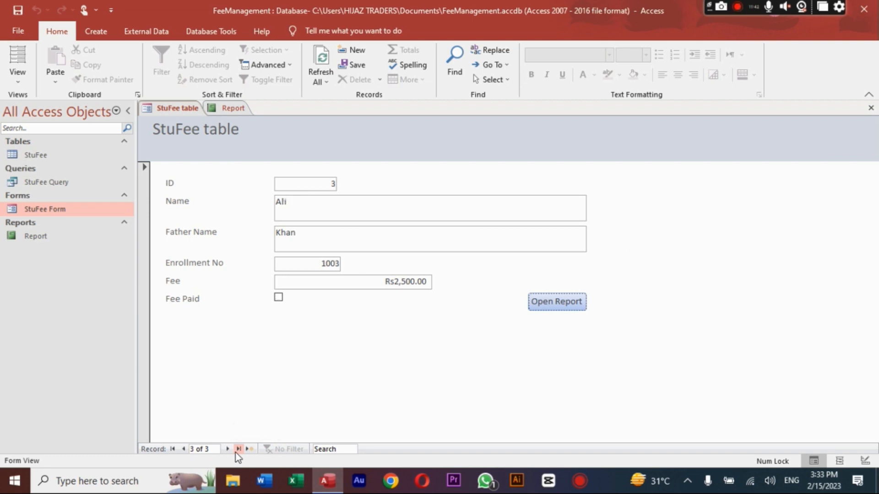
{"action": "left_click", "coordinate": [227, 449]}
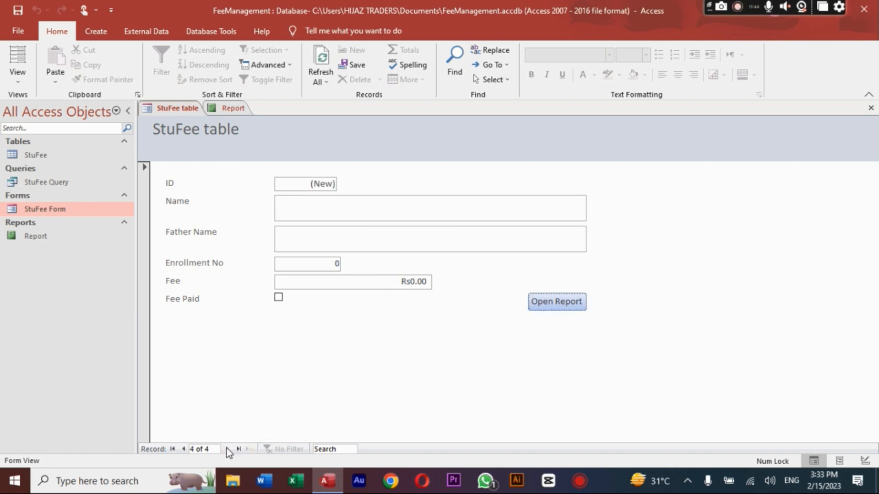
{"action": "left_click", "coordinate": [305, 206]}
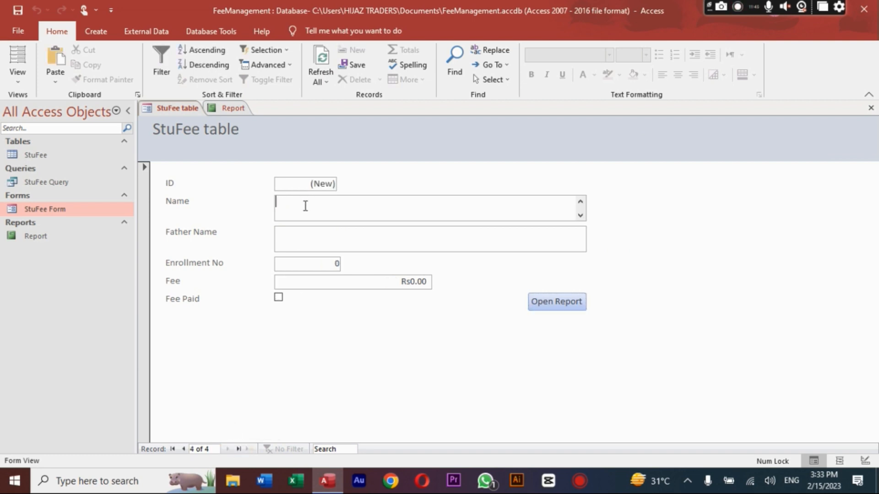
{"action": "type", "text": "Kiran"}
{"action": "key", "text": "Tab"}
{"action": "type", "text": "Kahk"}
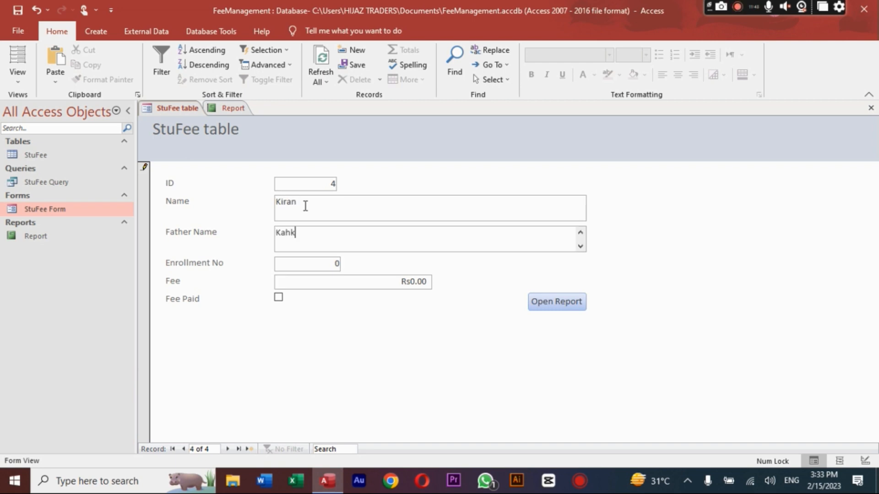
{"action": "key", "text": "Tab"}
{"action": "type", "text": "n"}
{"action": "left_click", "coordinate": [305, 230]}
{"action": "type", "text": "h"}
{"action": "key", "text": "Tab"}
{"action": "key", "text": "Tab"}
{"action": "type", "text": "2500"}
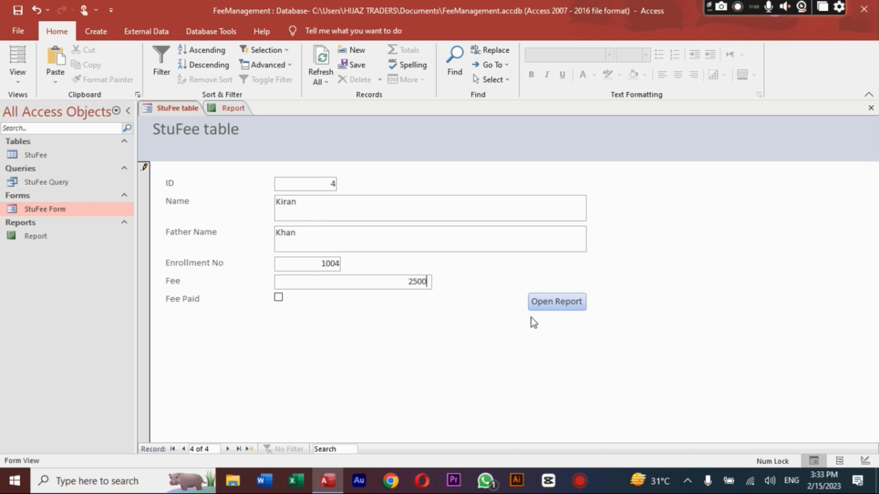
Open the report from the form button and refresh it to look for the new student.
{"action": "left_click", "coordinate": [560, 306]}
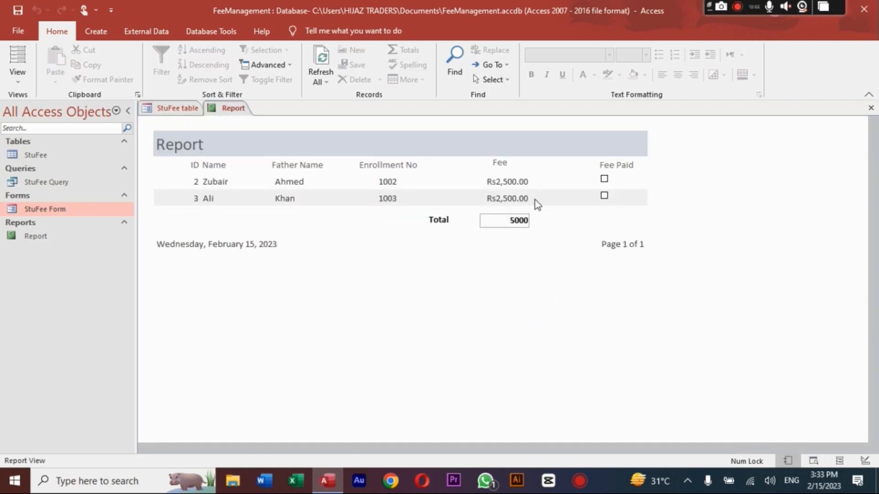
{"action": "left_click", "coordinate": [323, 56]}
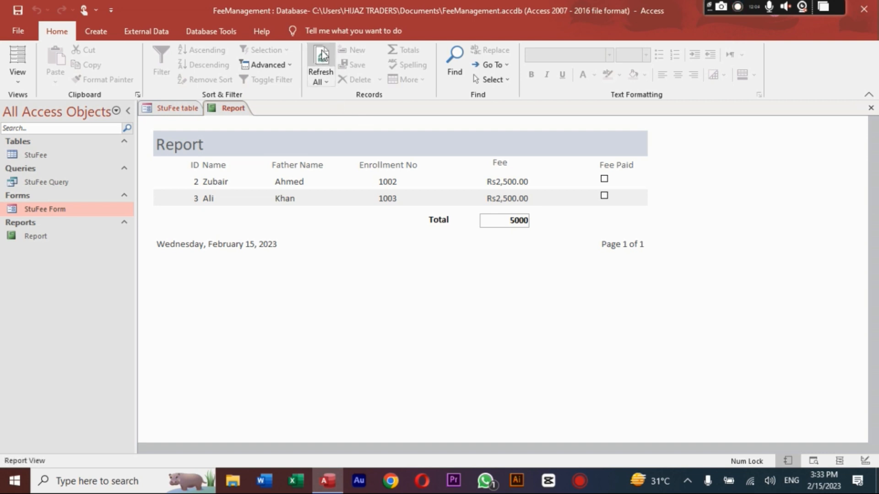
{"action": "left_click", "coordinate": [322, 55]}
{"action": "left_click", "coordinate": [322, 55]}
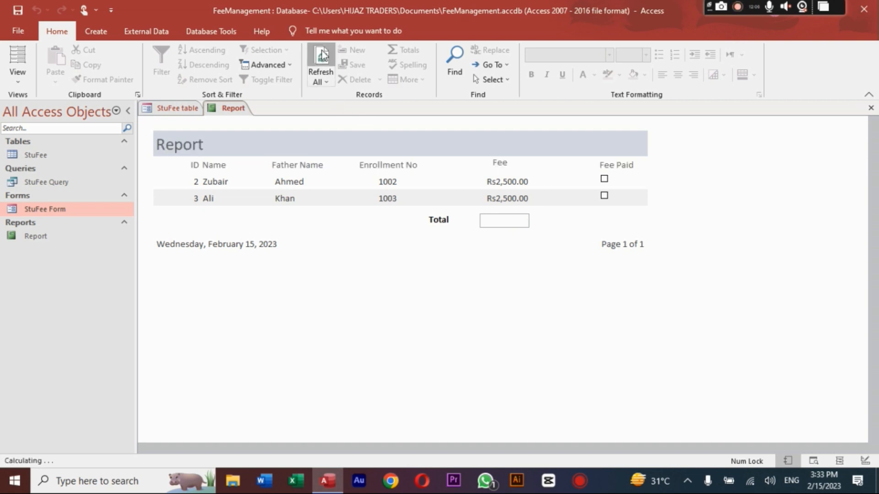
Save the new student record by moving the form to a blank record, and reopen and refresh the report.
{"action": "left_click", "coordinate": [189, 110]}
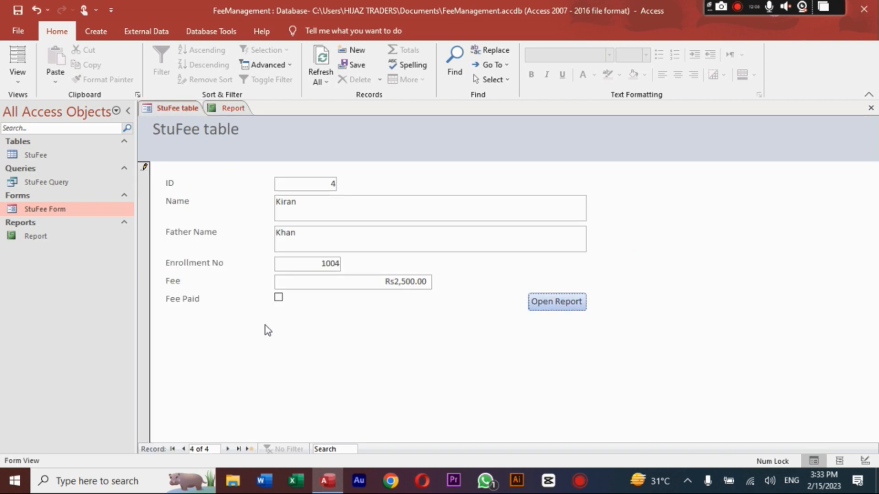
{"action": "left_click", "coordinate": [227, 449]}
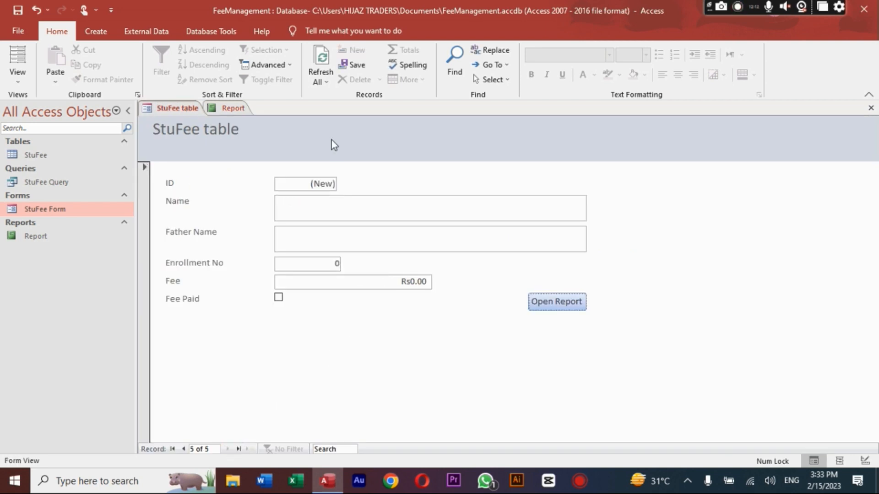
{"action": "left_click", "coordinate": [325, 83]}
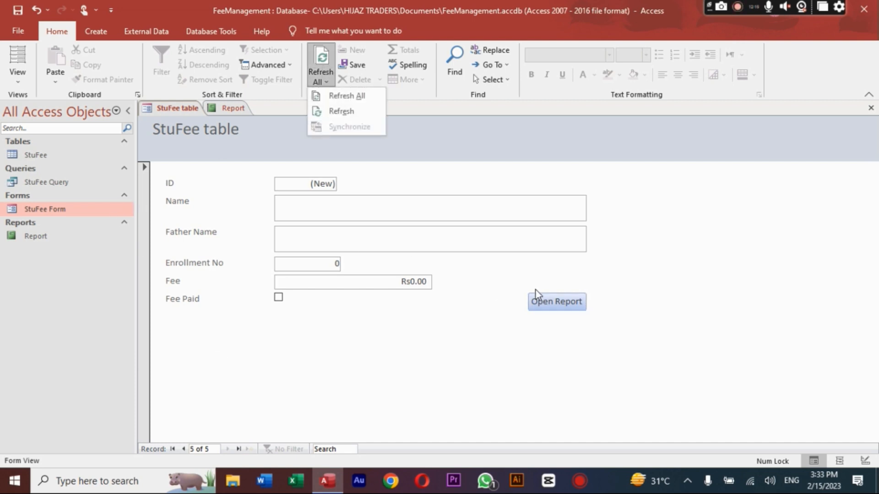
{"action": "left_click", "coordinate": [556, 303]}
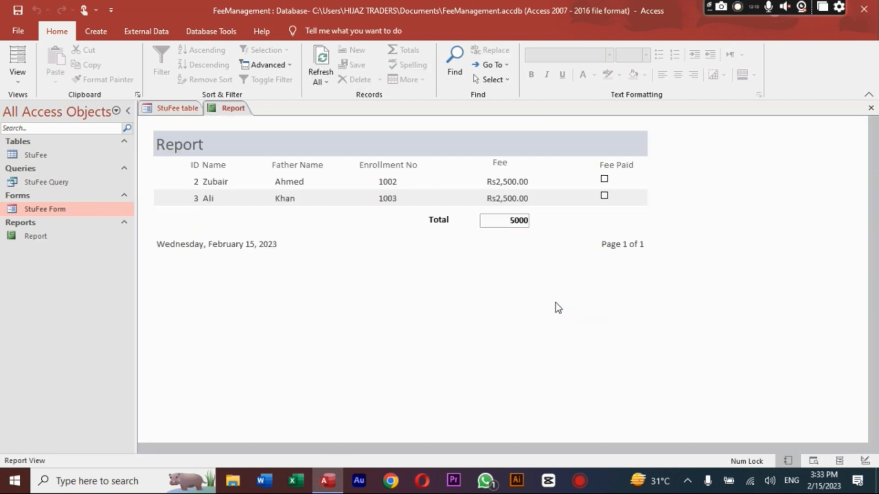
{"action": "left_click", "coordinate": [321, 62]}
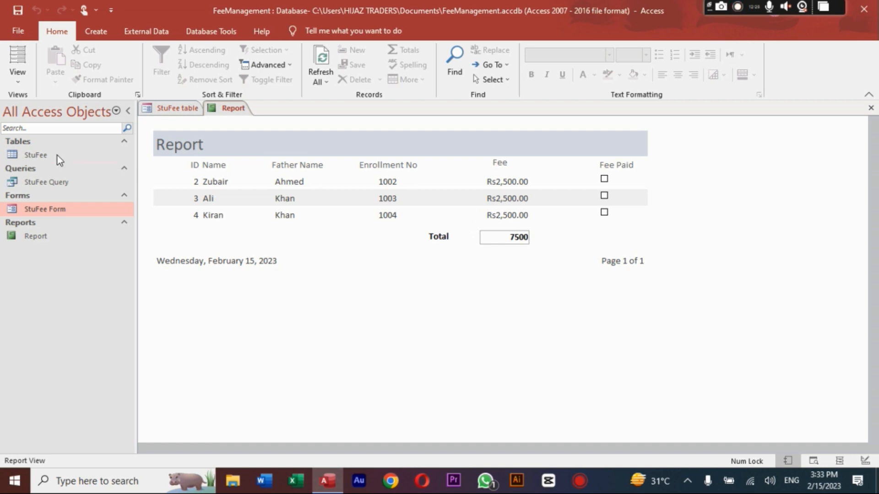
Compare the records in the StuFee table, the report and the StuFee Query datasheet.
{"action": "double_click", "coordinate": [43, 157]}
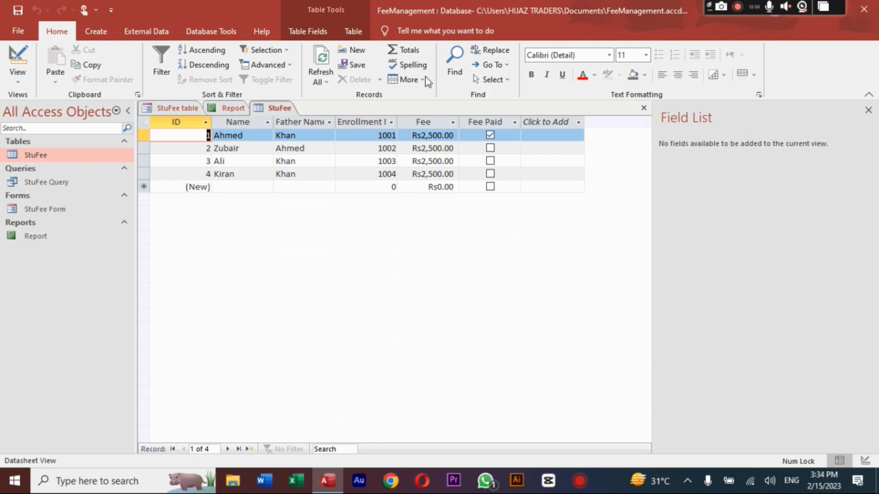
{"action": "left_click", "coordinate": [234, 109]}
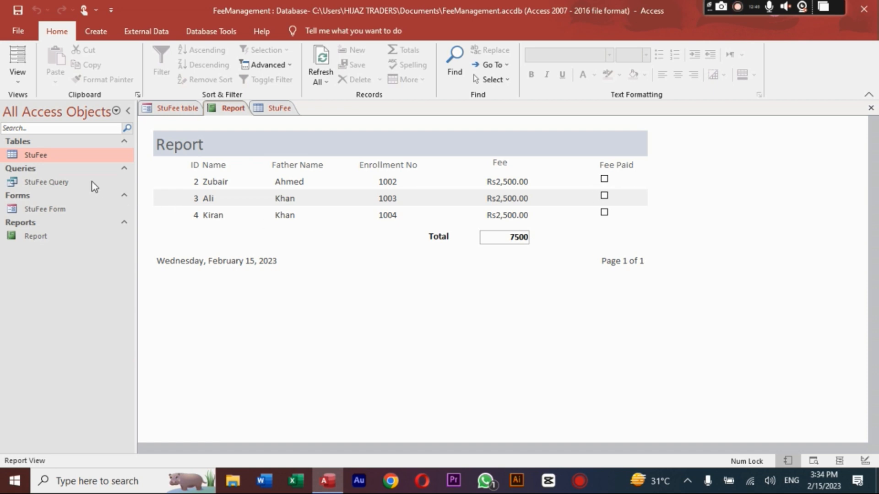
{"action": "double_click", "coordinate": [67, 182]}
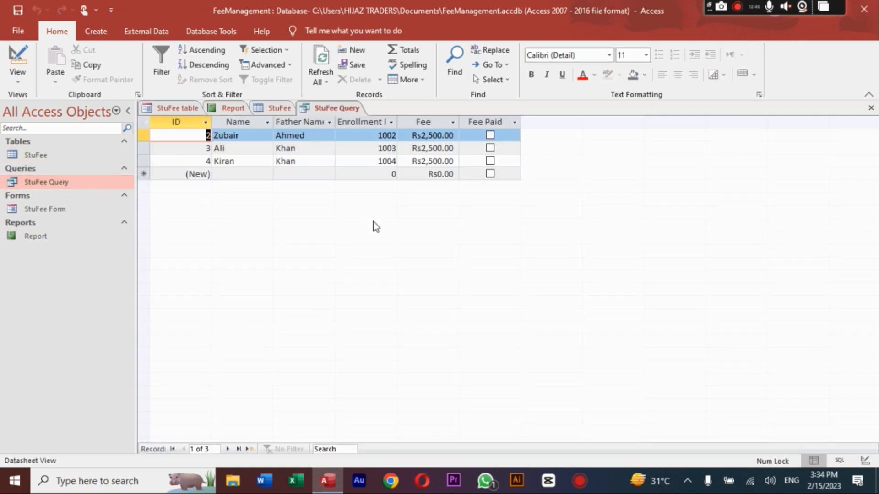
Set the FeePaid criterion of StuFee Query to Yes in Design View.
{"action": "right_click", "coordinate": [346, 110]}
{"action": "left_click", "coordinate": [376, 168]}
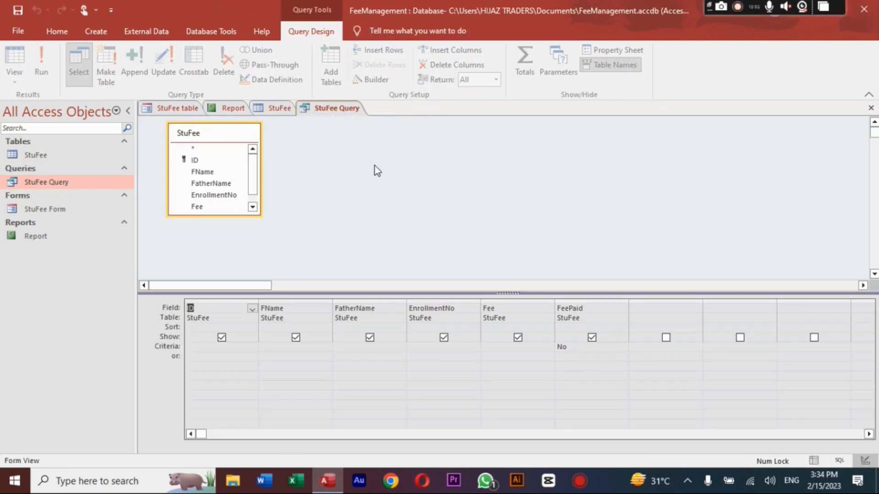
{"action": "double_click", "coordinate": [566, 351]}
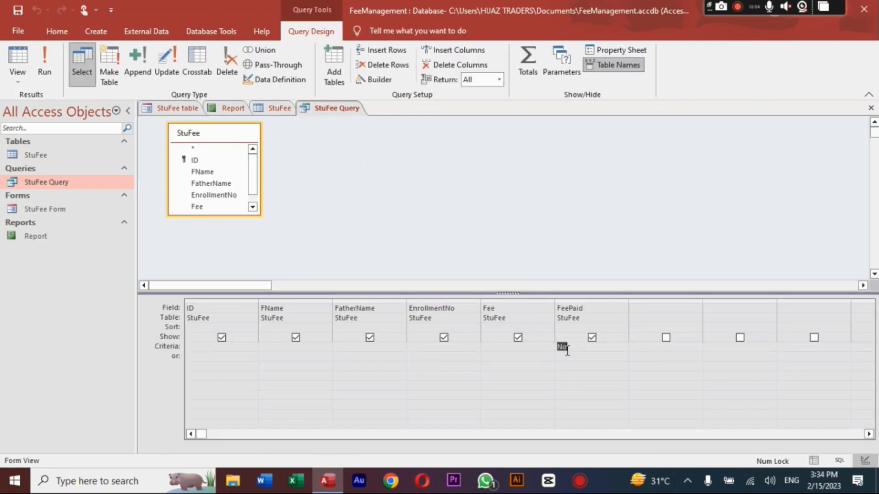
{"action": "type", "text": "e"}
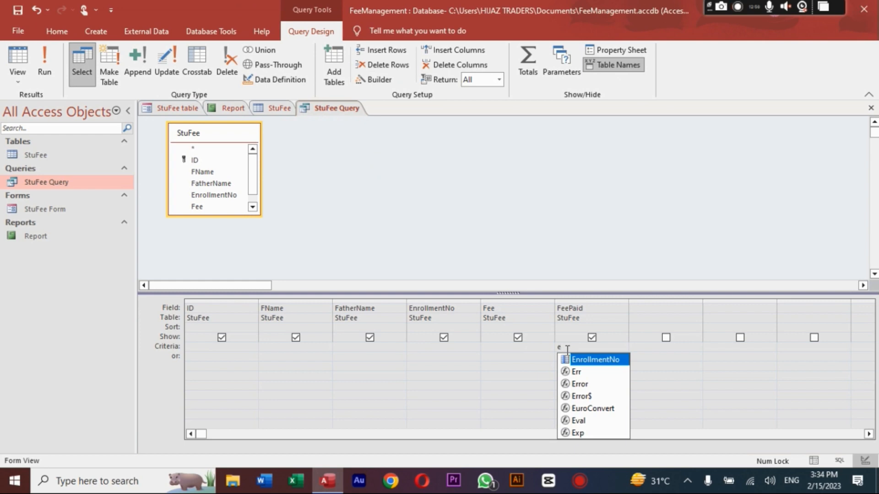
{"action": "key", "text": "BackSpace"}
{"action": "type", "text": "Yes"}
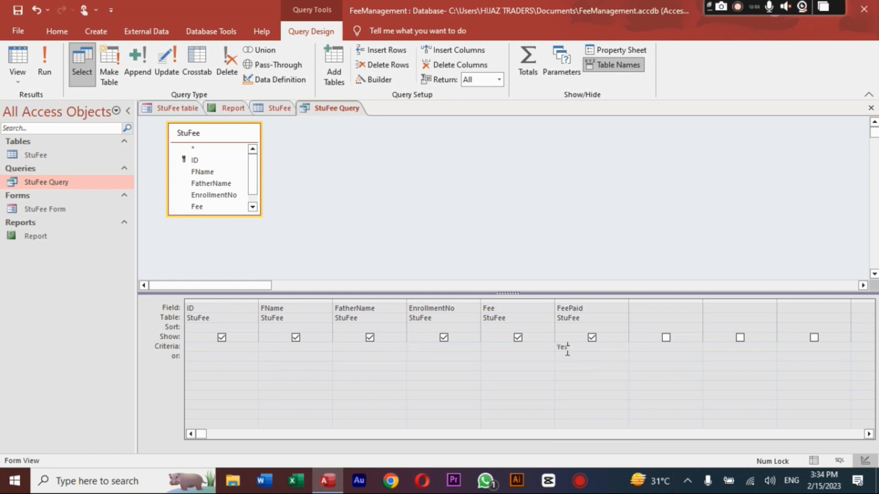
Close all open objects, keeping the query change, and open the report from the button on StuFee Form.
{"action": "right_click", "coordinate": [337, 106]}
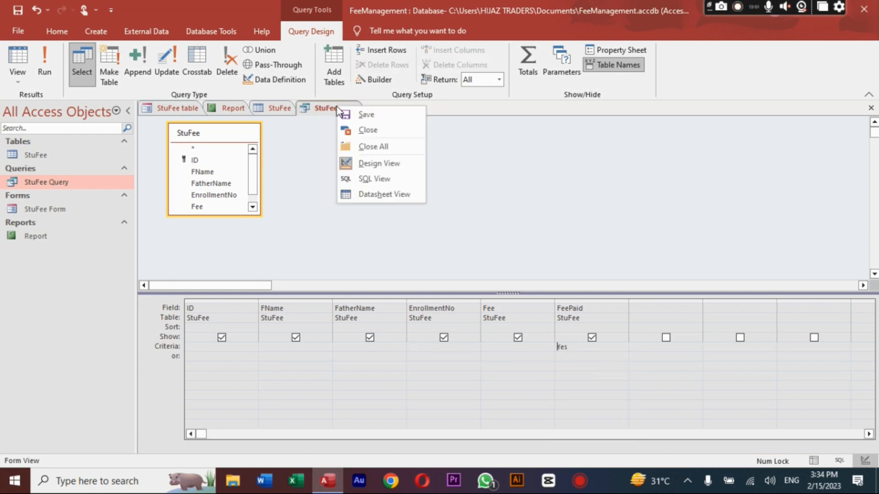
{"action": "left_click", "coordinate": [373, 147]}
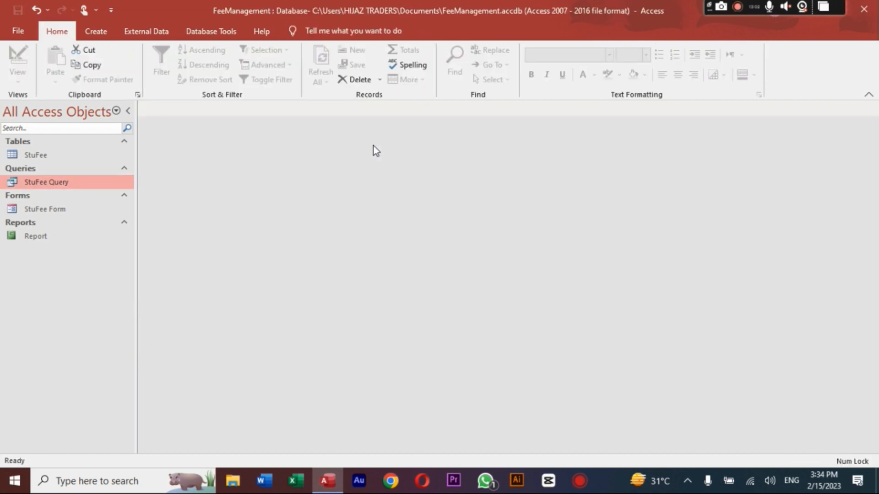
{"action": "double_click", "coordinate": [67, 207]}
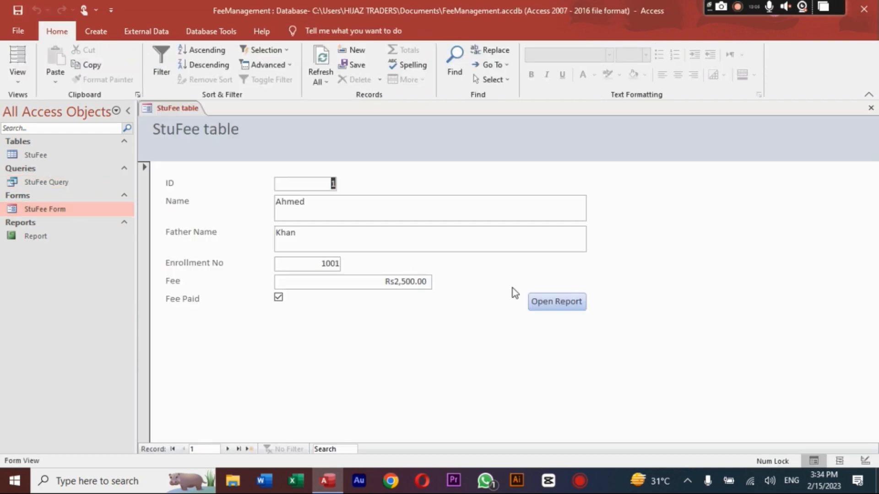
{"action": "left_click", "coordinate": [541, 303]}
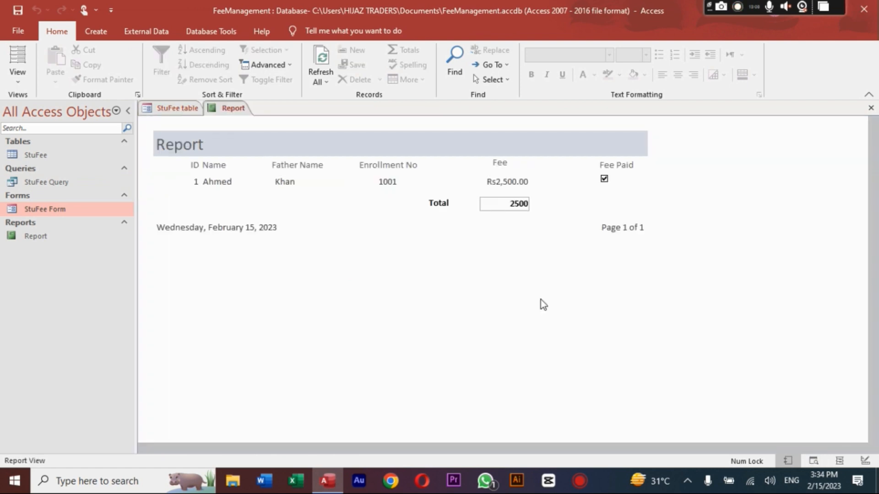